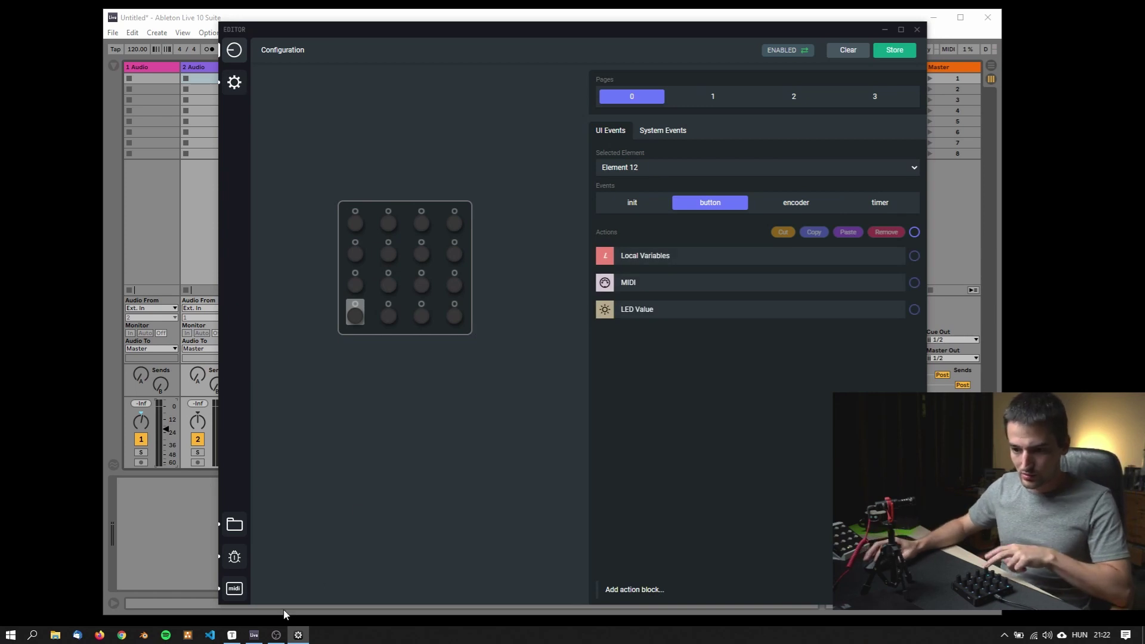
Step: Add a Button Settings block between Local Variables and MIDI in Element 12's button event, with the mode set to Toggle
{"action": "left_click", "coordinate": [231, 638]}
{"action": "left_click", "coordinate": [230, 637]}
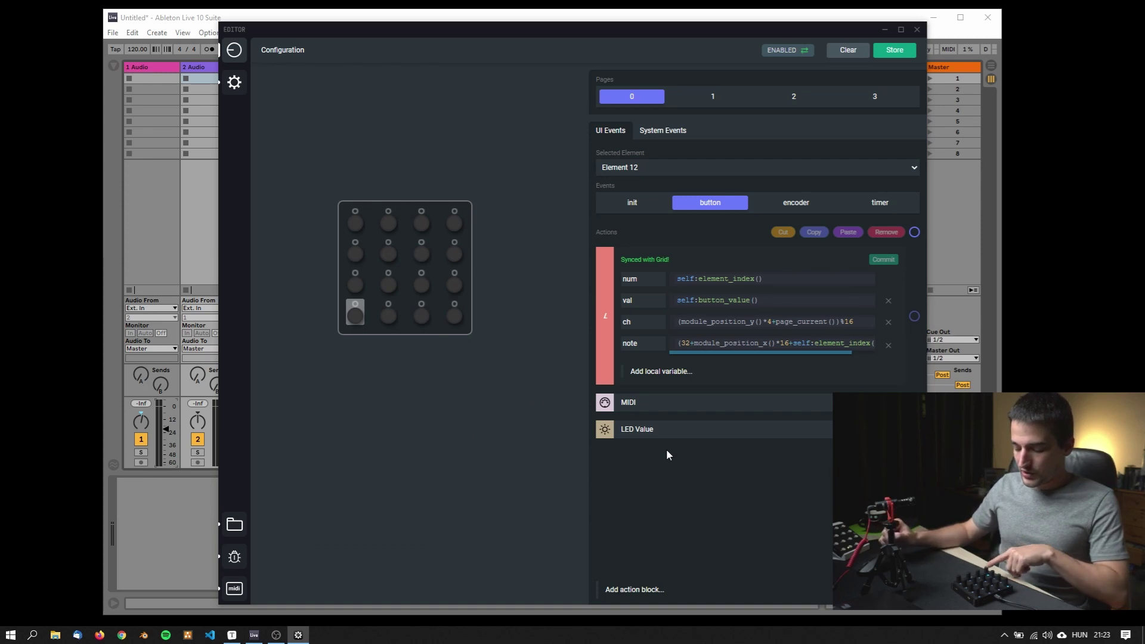
{"action": "left_click", "coordinate": [647, 392]}
{"action": "left_click", "coordinate": [429, 373]}
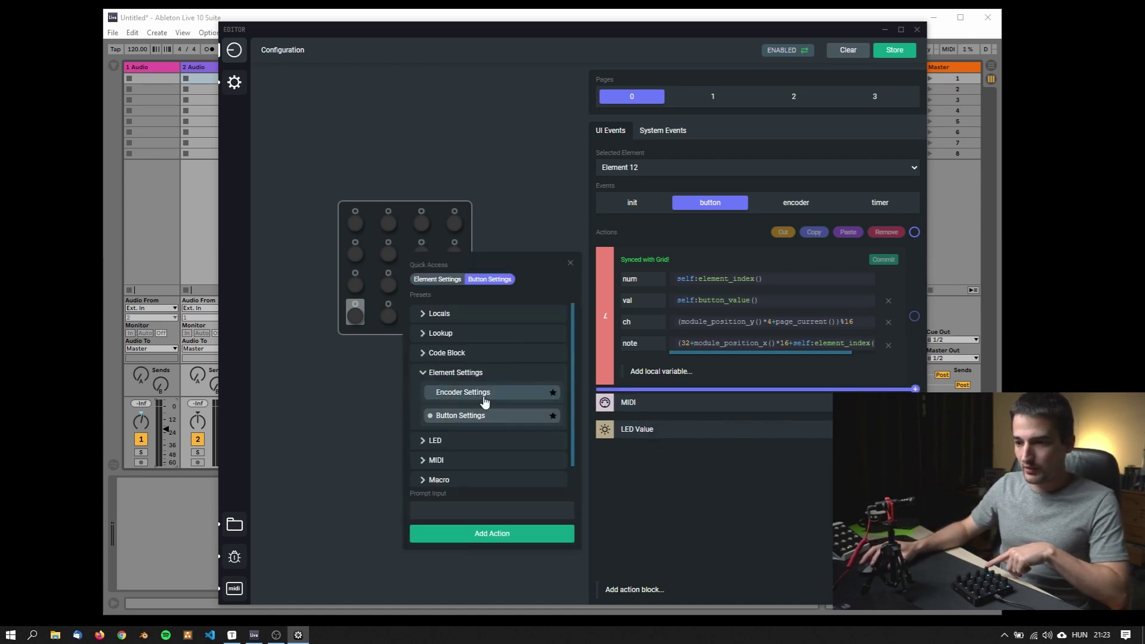
{"action": "left_click", "coordinate": [471, 416]}
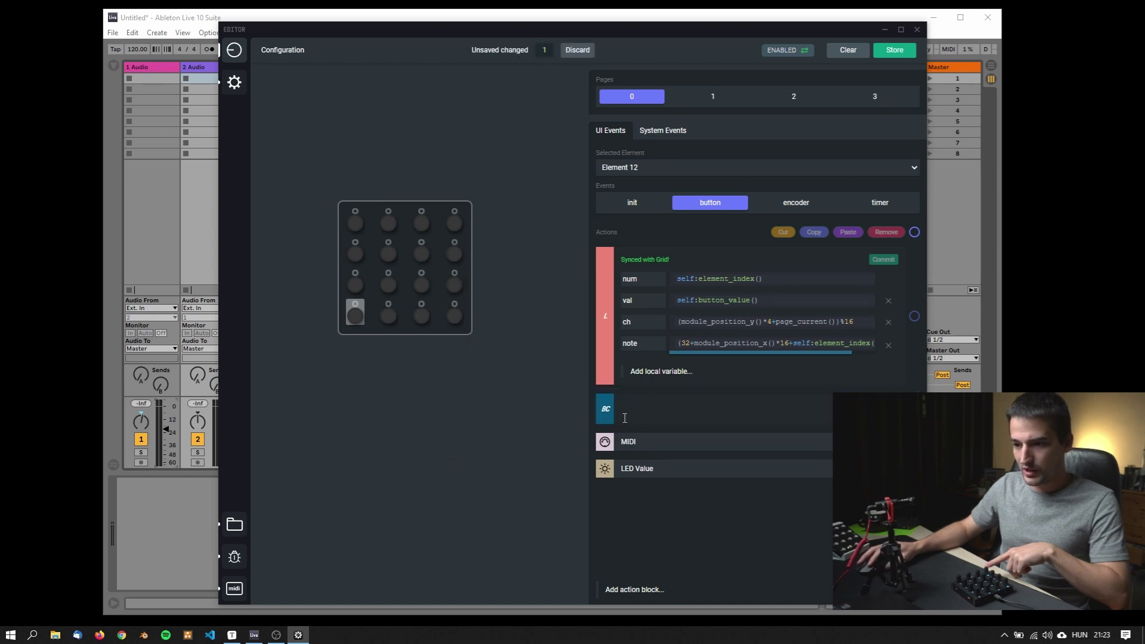
{"action": "left_click", "coordinate": [664, 410]}
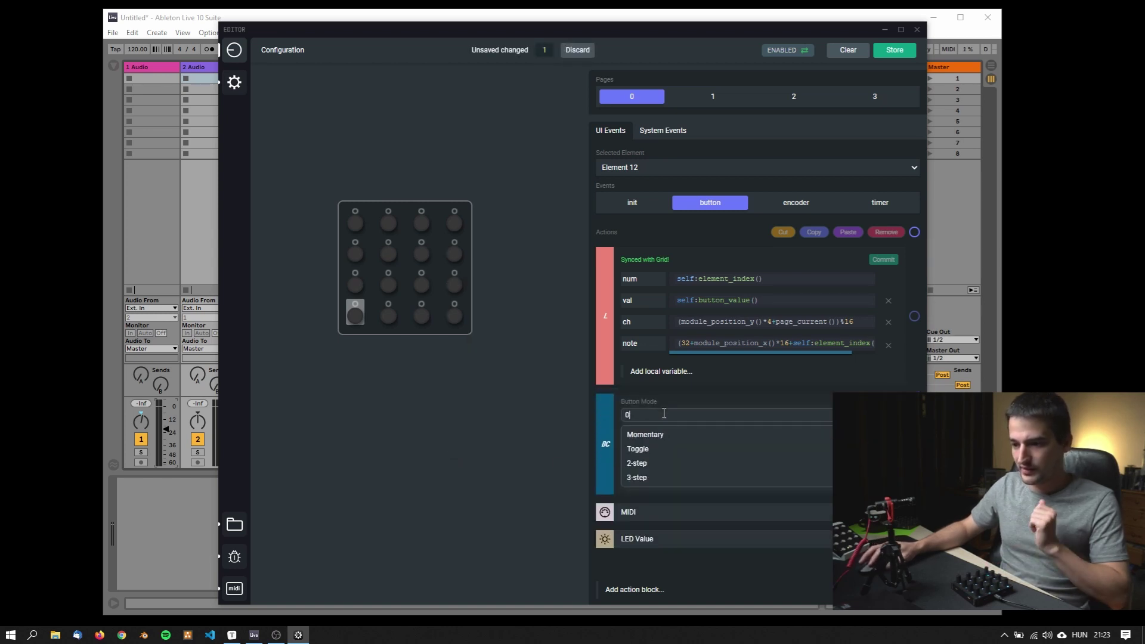
{"action": "left_click", "coordinate": [673, 452]}
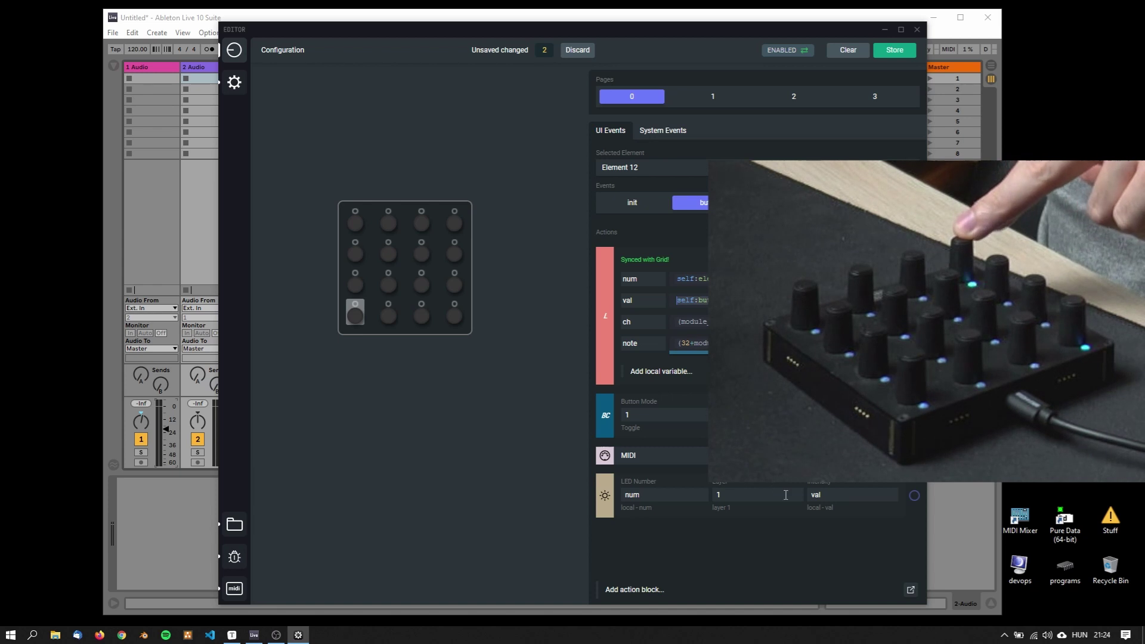
Step: Set the MIDI block's command in Element 12's button event to Control Change (176)
{"action": "mouse_move", "coordinate": [844, 525]}
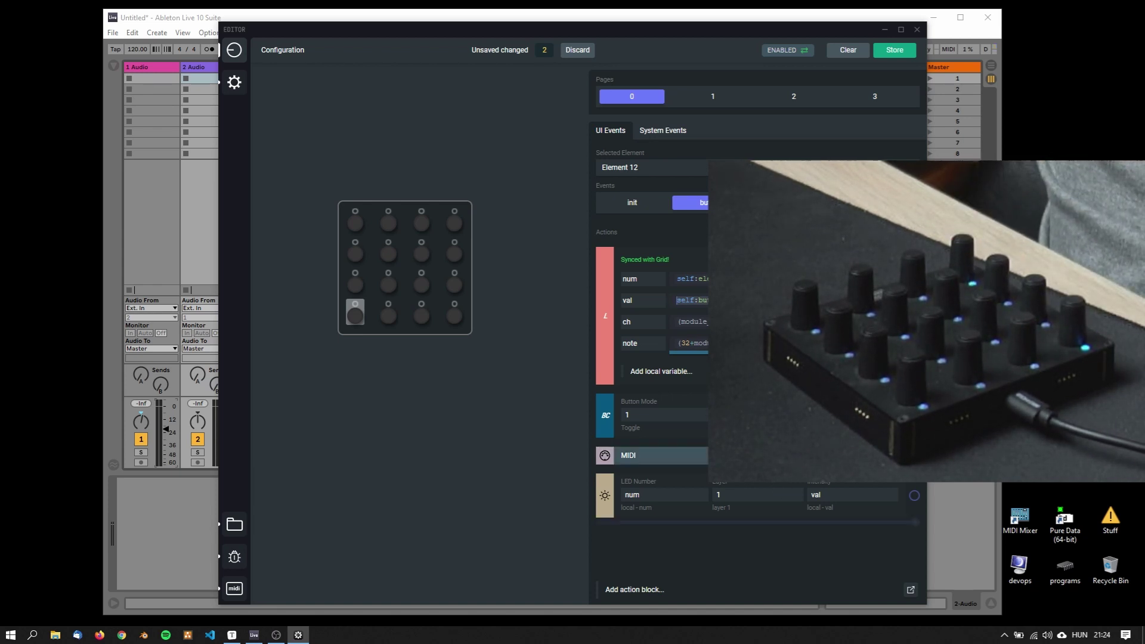
{"action": "left_click", "coordinate": [628, 456]}
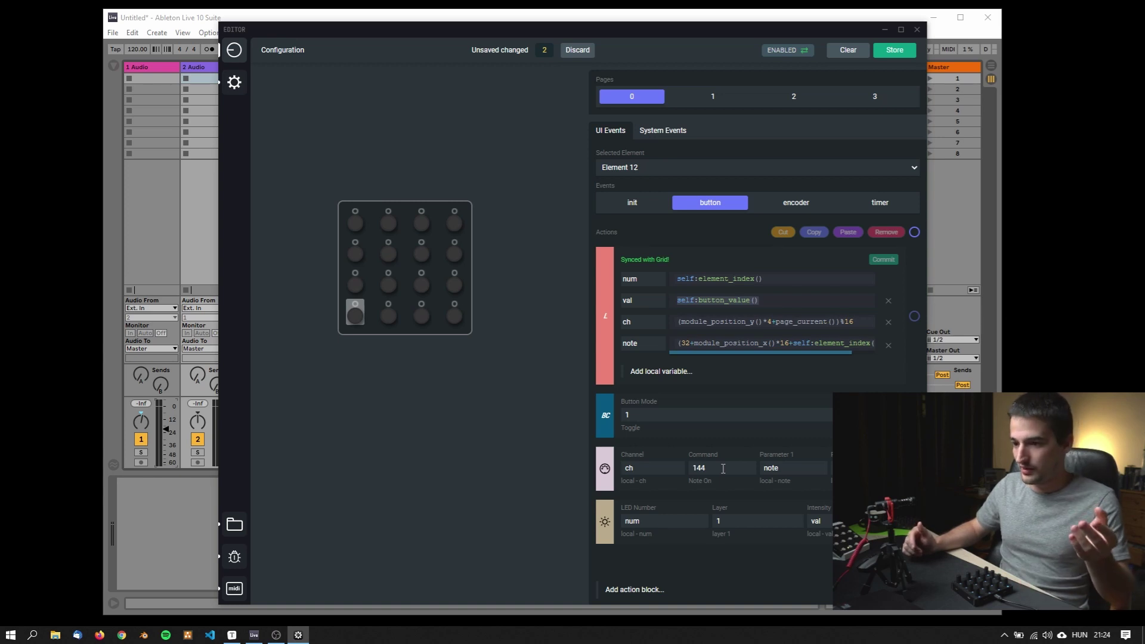
{"action": "left_click", "coordinate": [722, 469]}
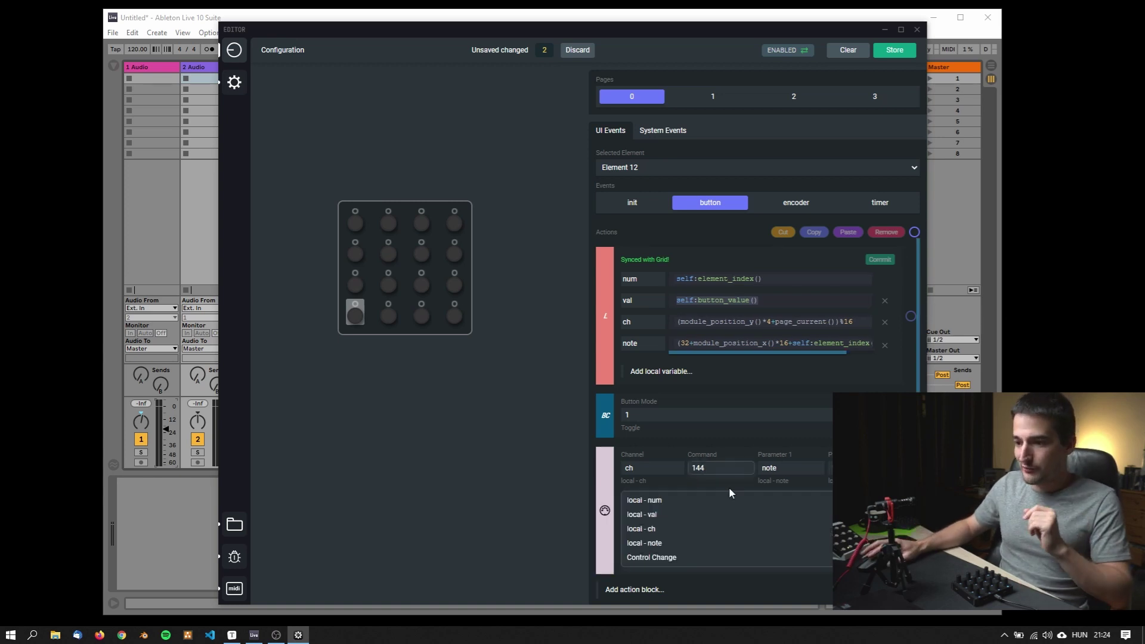
{"action": "scroll", "coordinate": [710, 524], "scroll_direction": "down", "scroll_amount": 1}
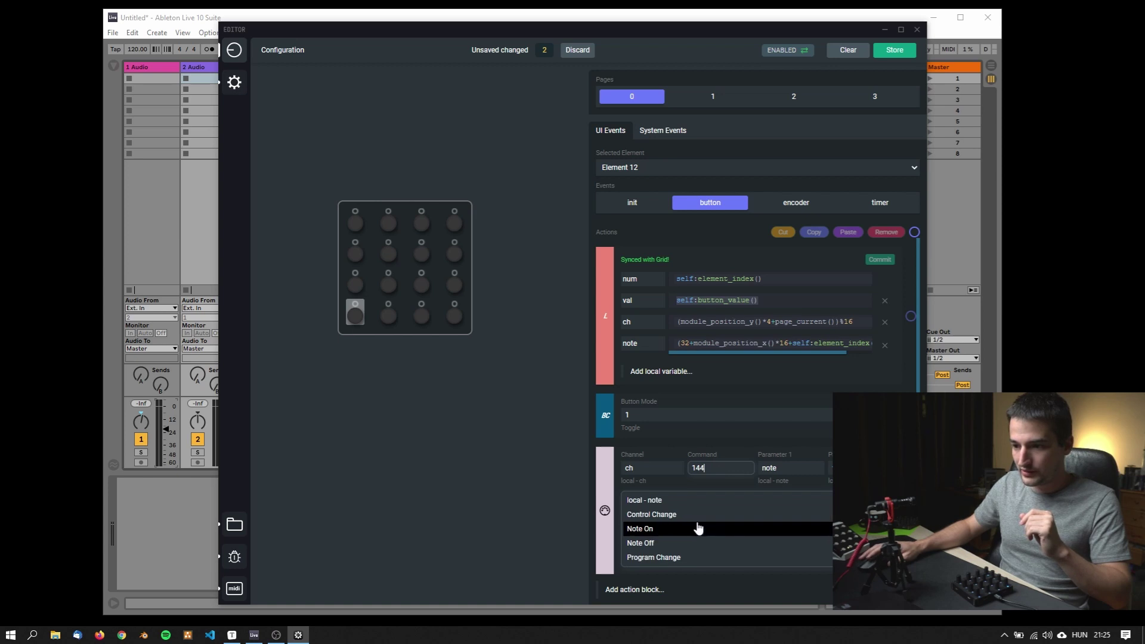
{"action": "left_click", "coordinate": [701, 523]}
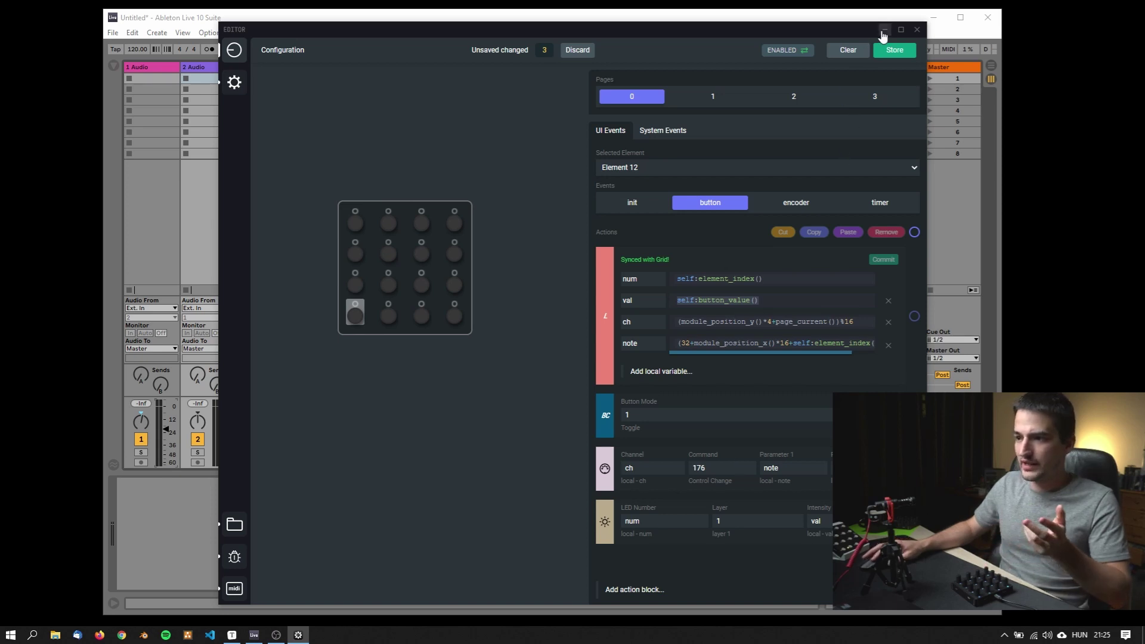
Step: Move the editor window aside, switch to Ableton Live, and MIDI-map track 1's activator to the controller button
{"action": "left_click_drag", "start_coordinate": [880, 35], "coordinate": [995, 28]}
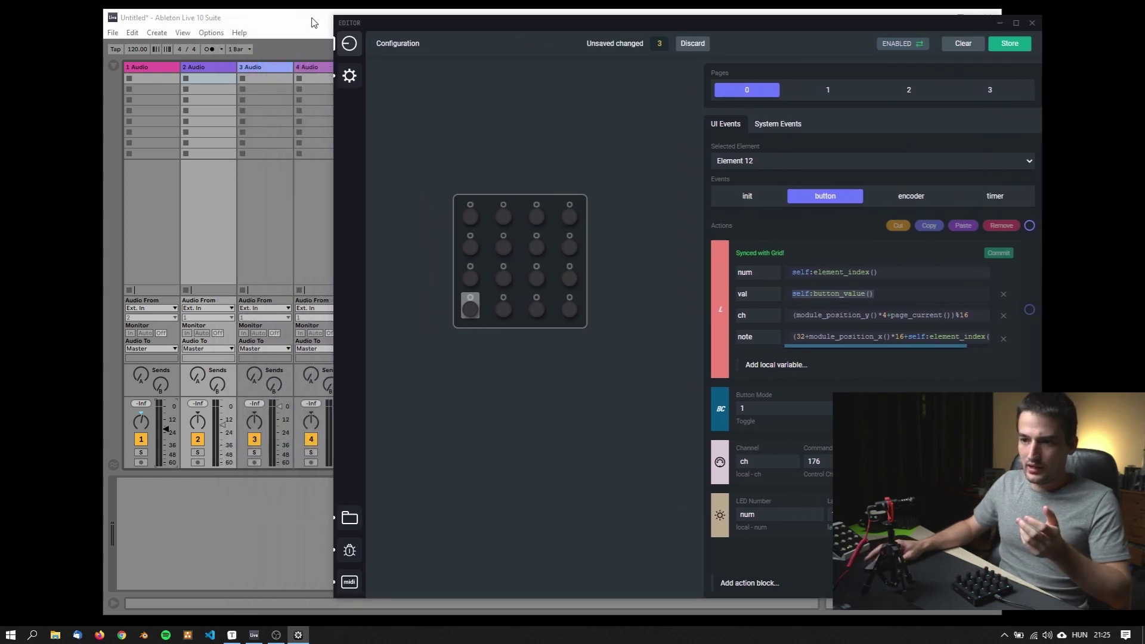
{"action": "left_click", "coordinate": [278, 24]}
{"action": "left_click", "coordinate": [948, 49]}
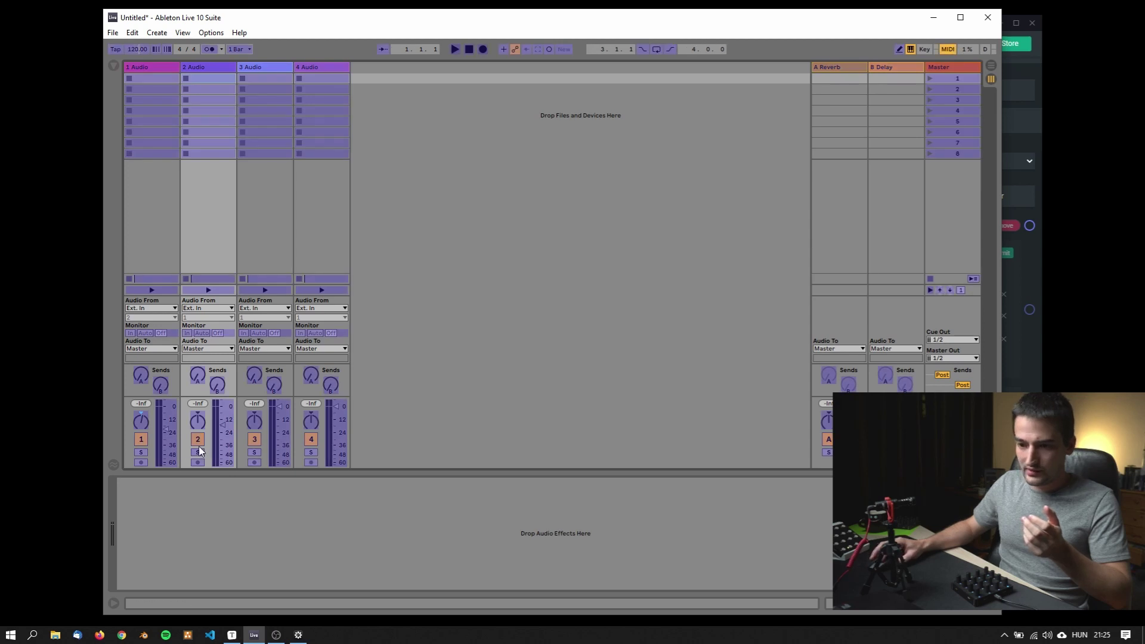
{"action": "left_click", "coordinate": [141, 441]}
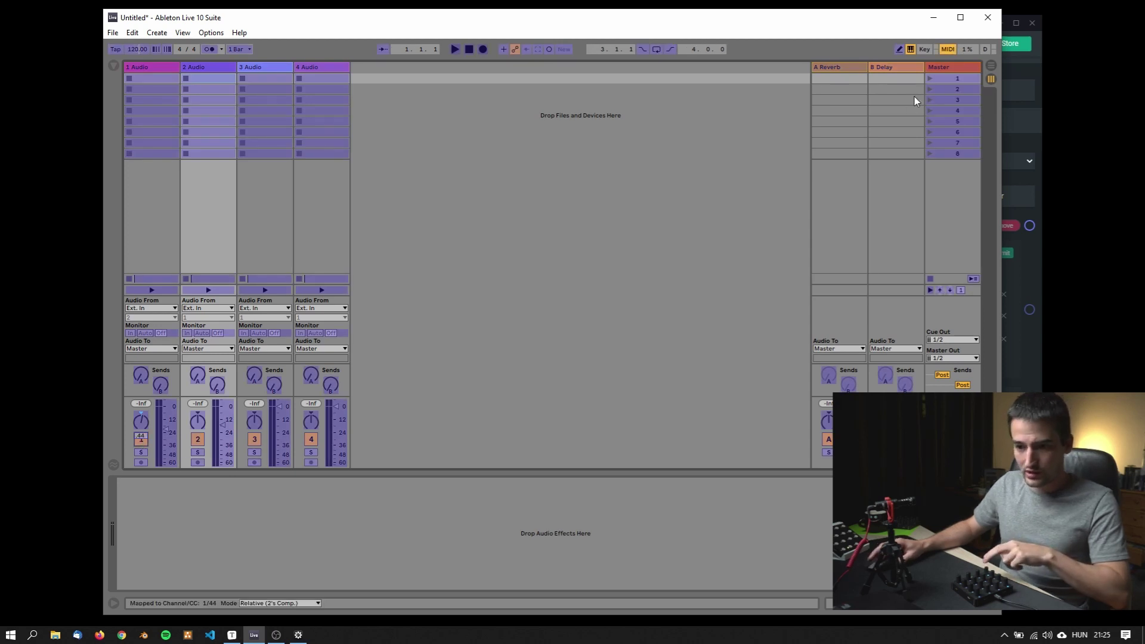
{"action": "left_click", "coordinate": [948, 49]}
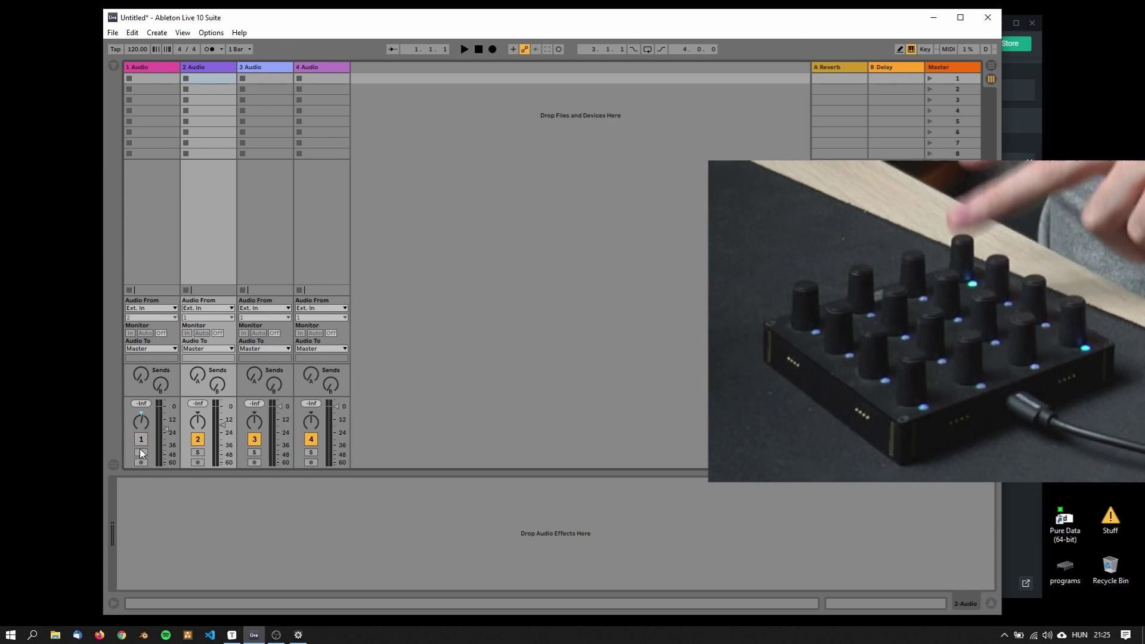
Step: Clear the controller mapping from track 1's activator and toggle that activator off and on
{"action": "left_click", "coordinate": [949, 50]}
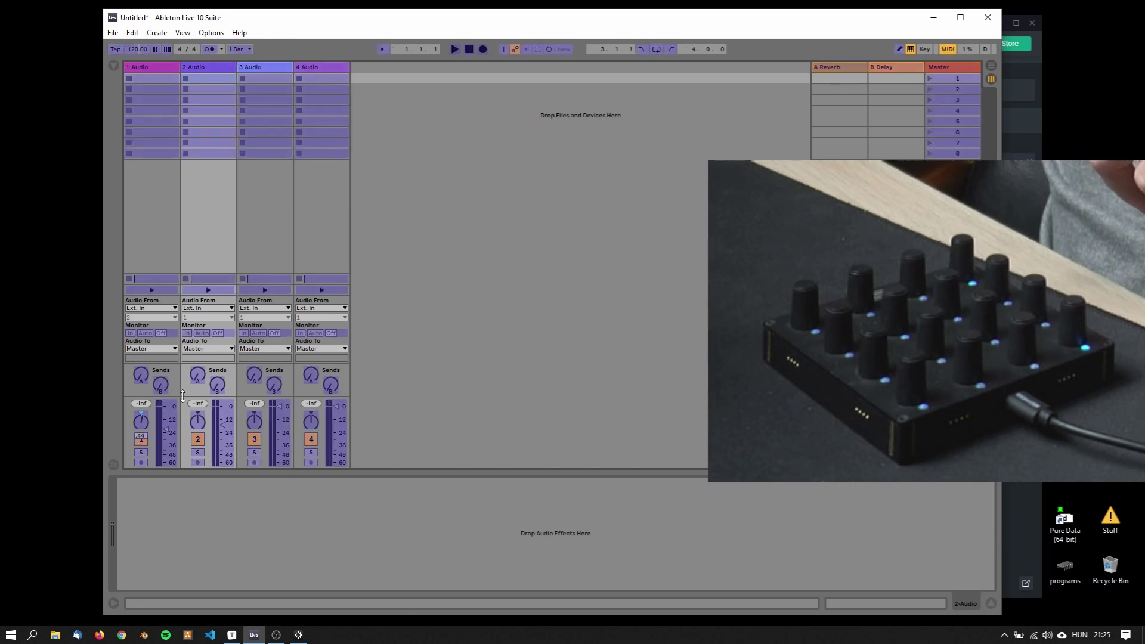
{"action": "left_click", "coordinate": [142, 442]}
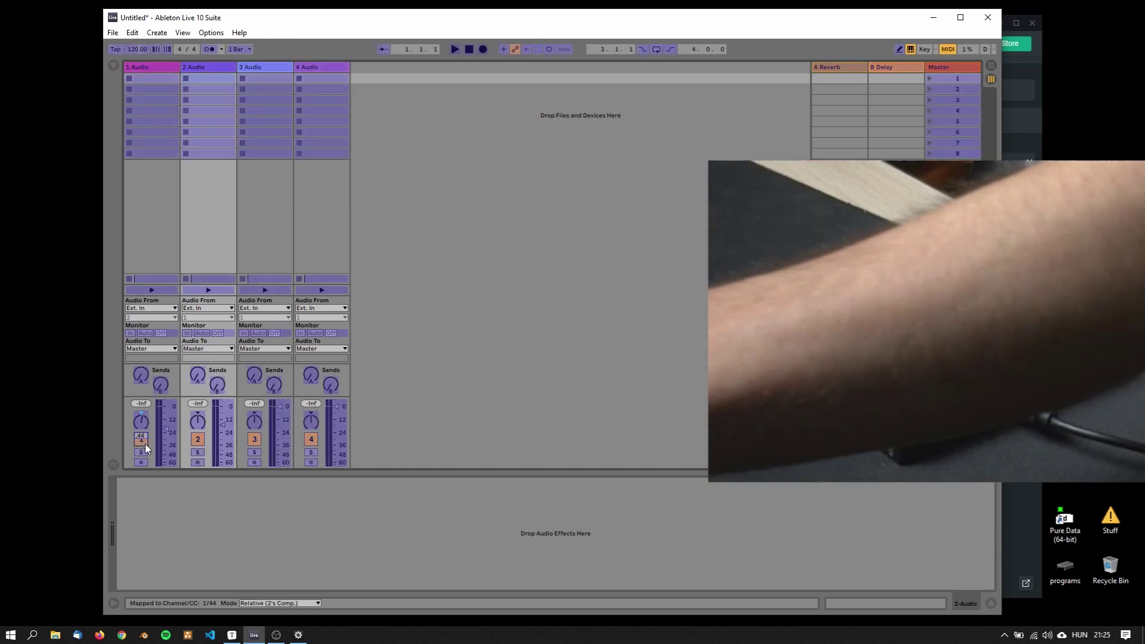
{"action": "left_click", "coordinate": [949, 49]}
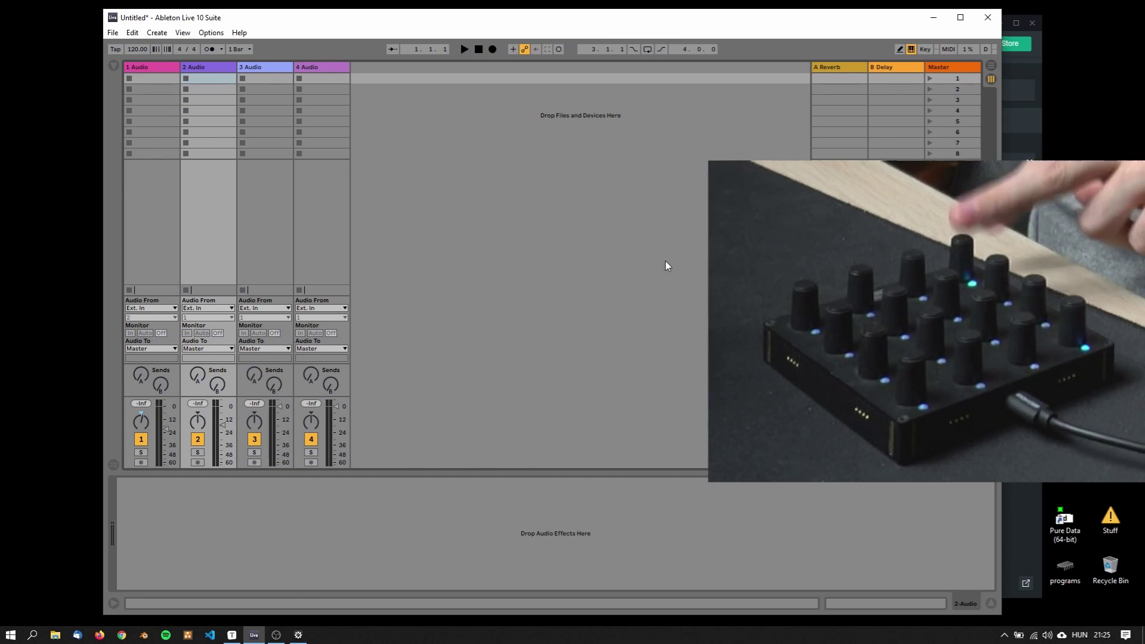
{"action": "left_click", "coordinate": [947, 50]}
{"action": "left_click", "coordinate": [141, 442]}
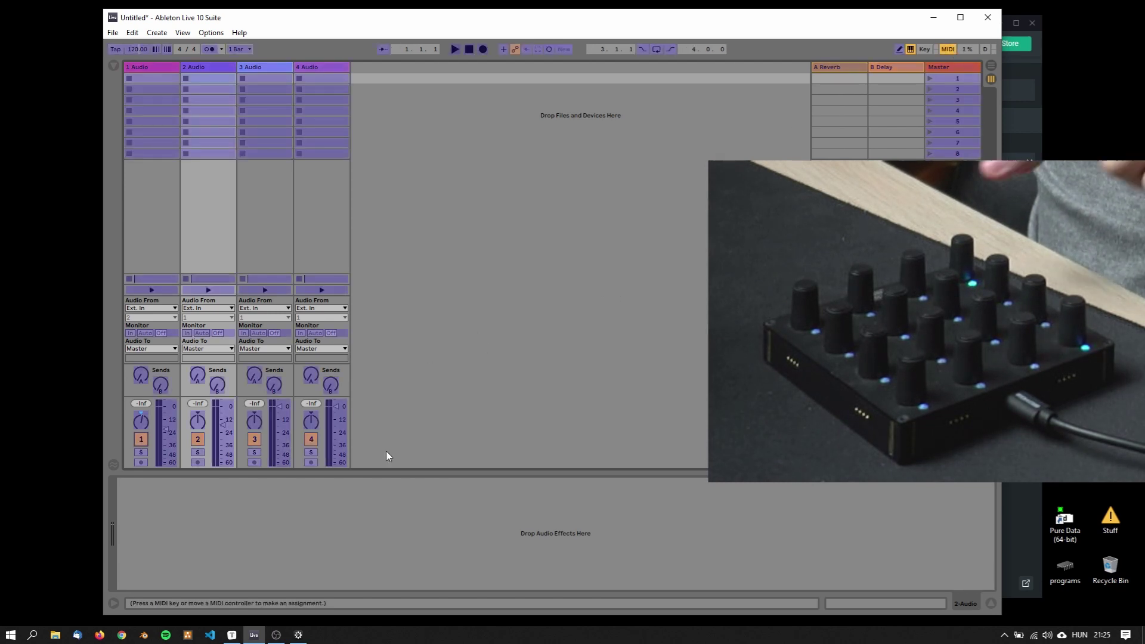
{"action": "left_click", "coordinate": [947, 50]}
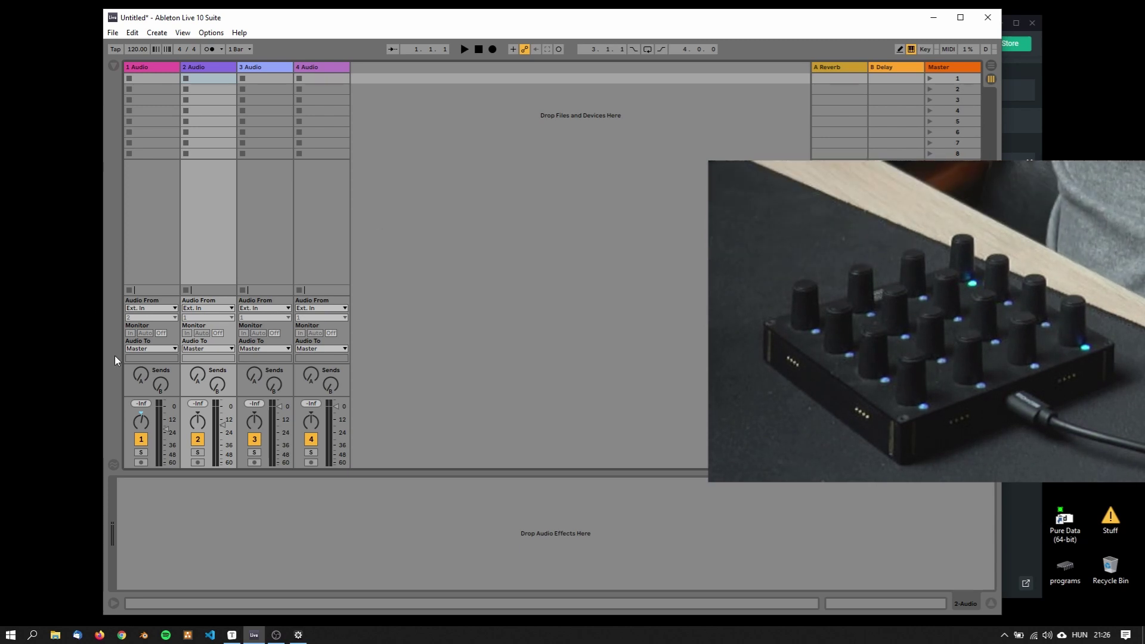
{"action": "left_click", "coordinate": [141, 439]}
{"action": "left_click", "coordinate": [142, 439]}
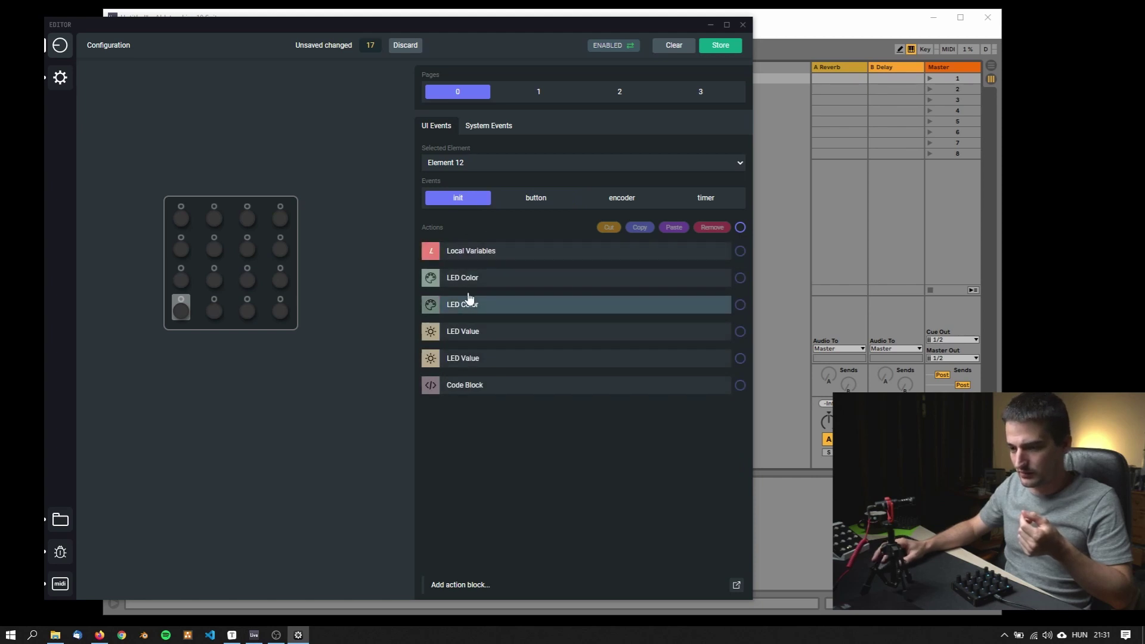
Step: Set the layer 1 LED Color in Element 12's init event to red 255, green 255 and blue 0
{"action": "left_click", "coordinate": [475, 278]}
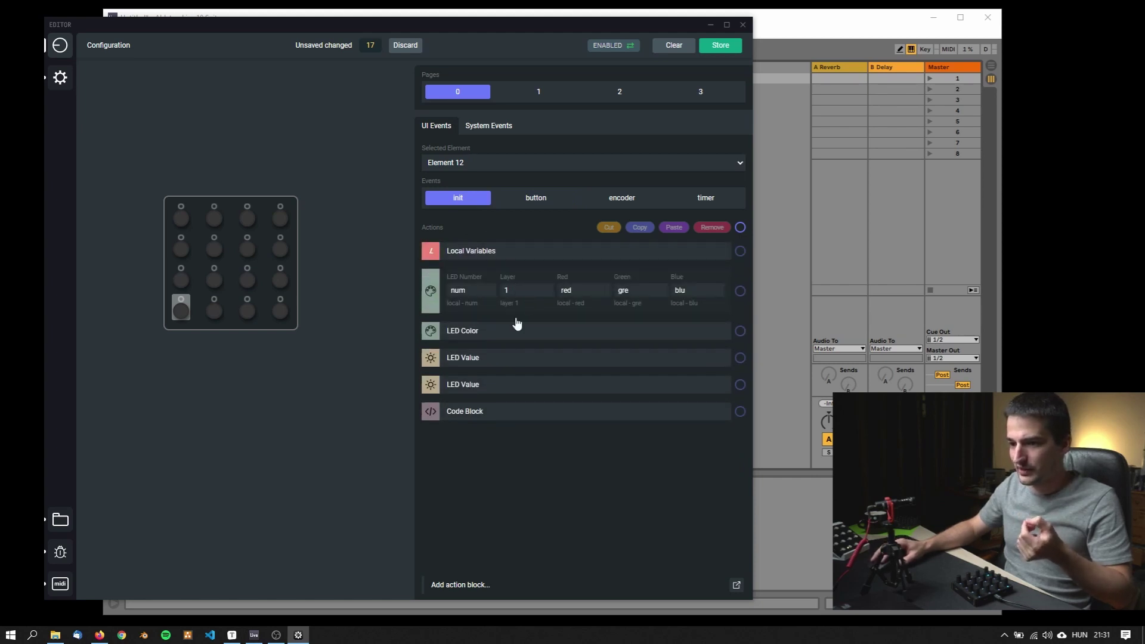
{"action": "double_click", "coordinate": [604, 291]}
{"action": "type", "text": "255"}
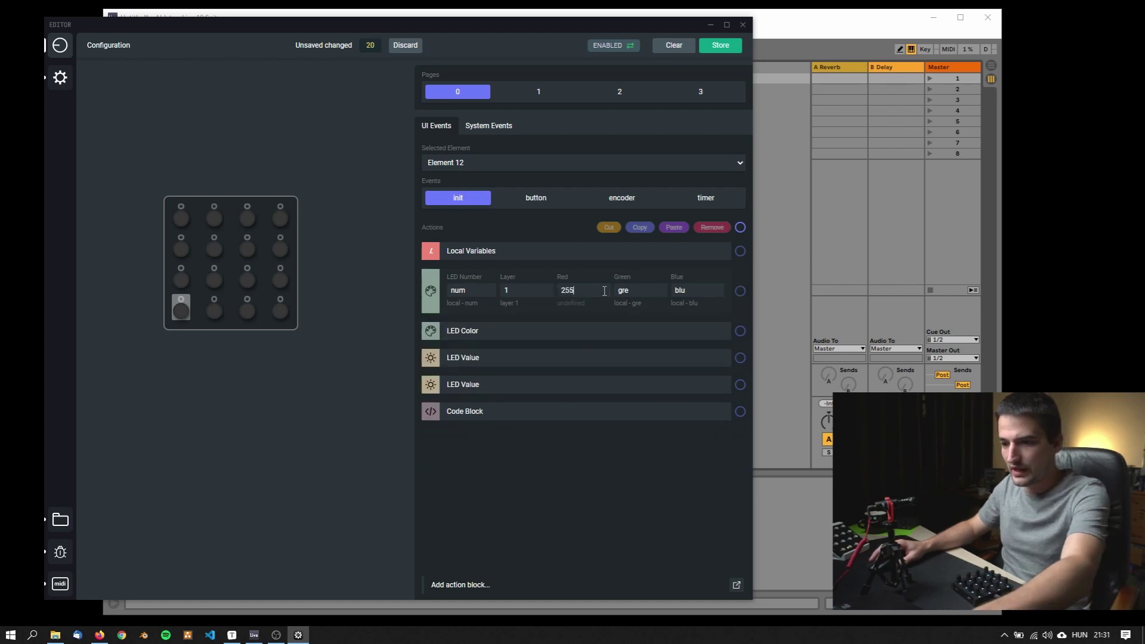
{"action": "double_click", "coordinate": [643, 290]}
{"action": "type", "text": "255"}
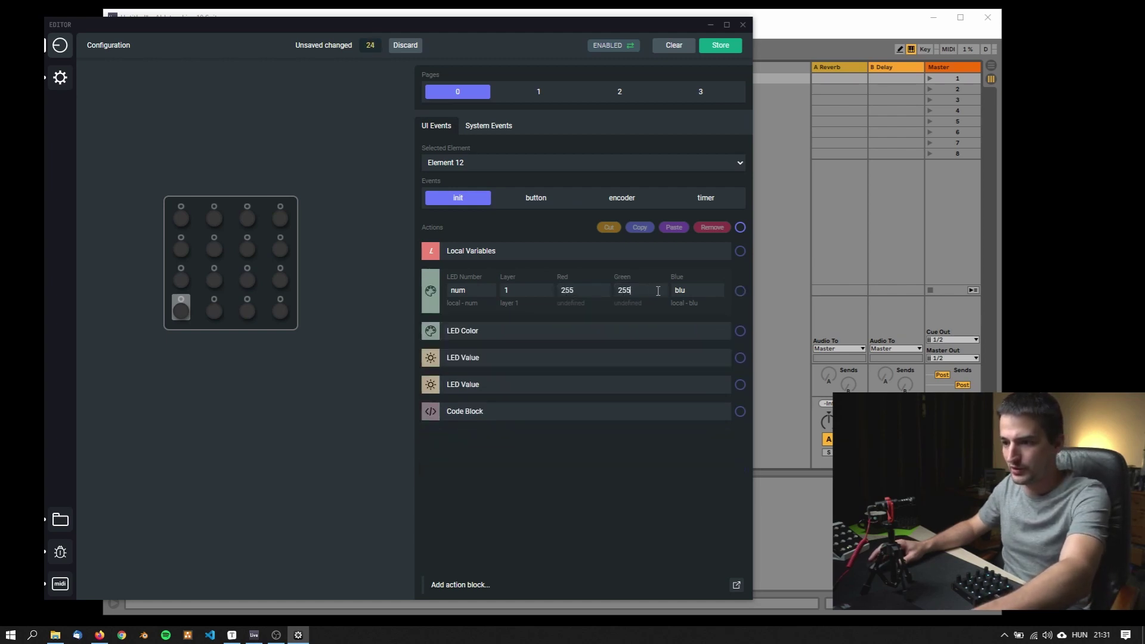
{"action": "double_click", "coordinate": [690, 291]}
{"action": "type", "text": "0"}
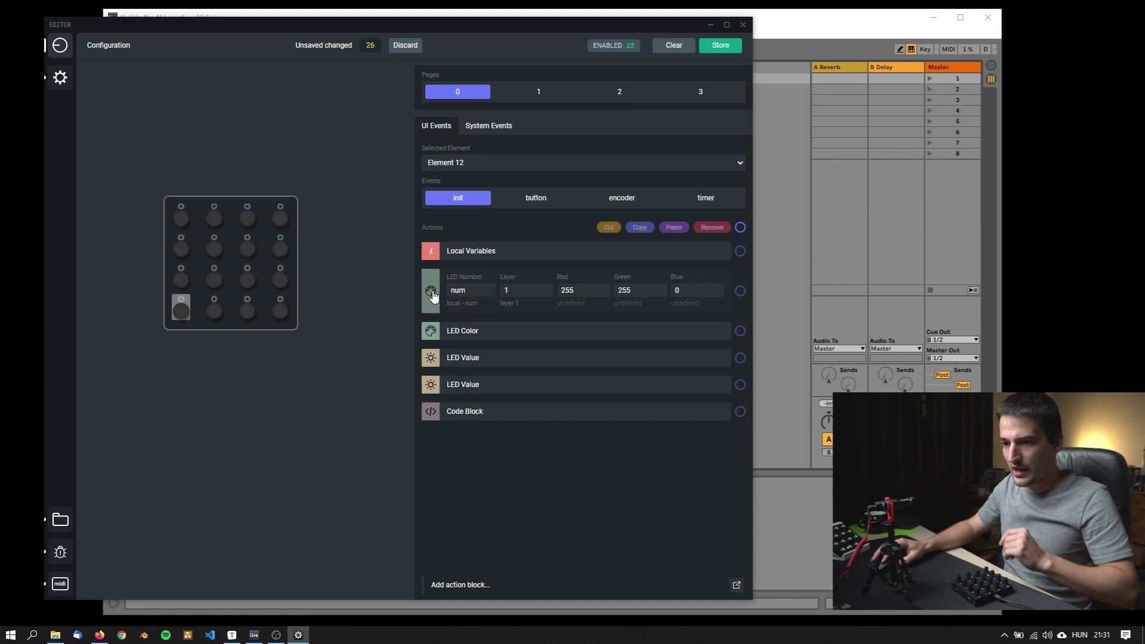
{"action": "left_click", "coordinate": [431, 295]}
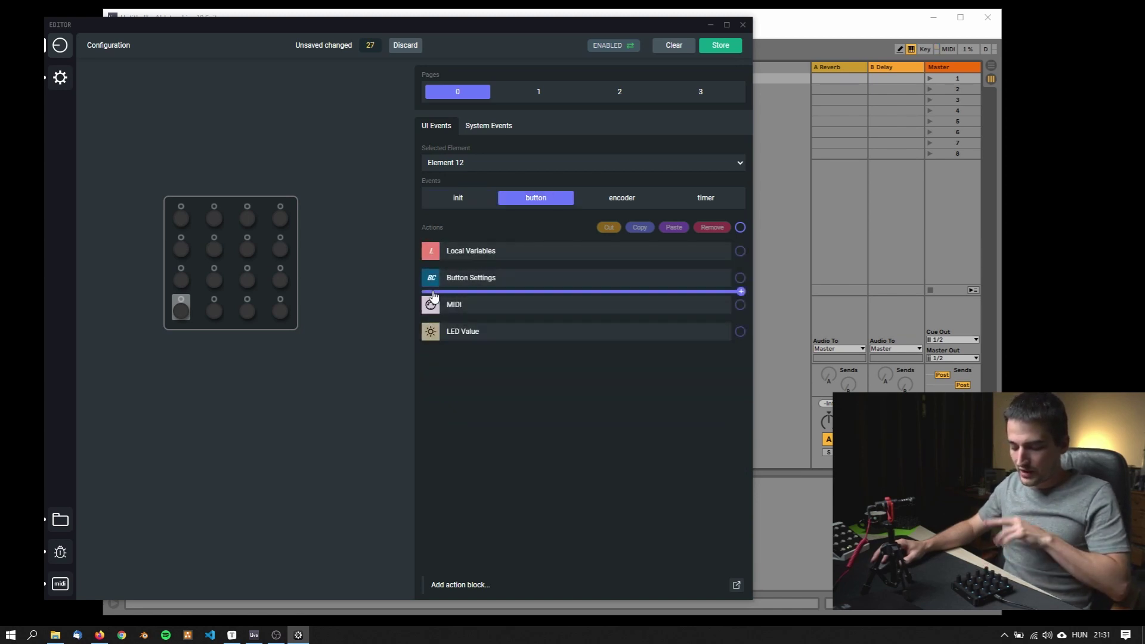
Step: Switch to the browser and examine the blog section on setting the minimum LED brightness with led_color_min()
{"action": "left_click", "coordinate": [761, 316]}
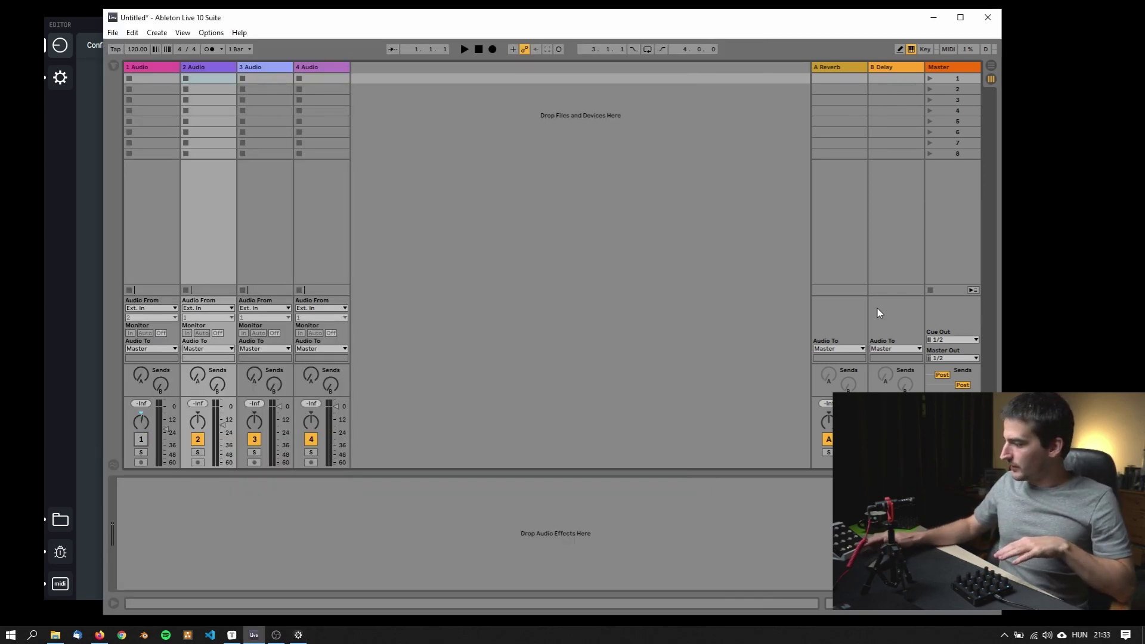
{"action": "key", "text": "alt"}
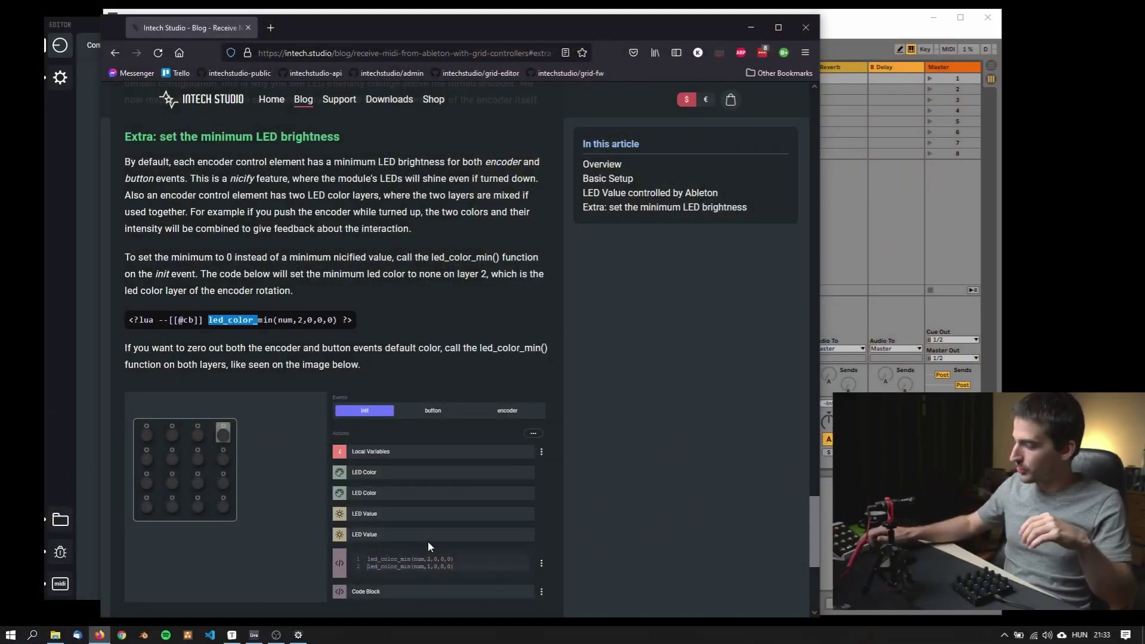
{"action": "scroll", "coordinate": [399, 535], "scroll_direction": "up", "scroll_amount": 6}
{"action": "scroll", "coordinate": [385, 502], "scroll_direction": "down", "scroll_amount": 5}
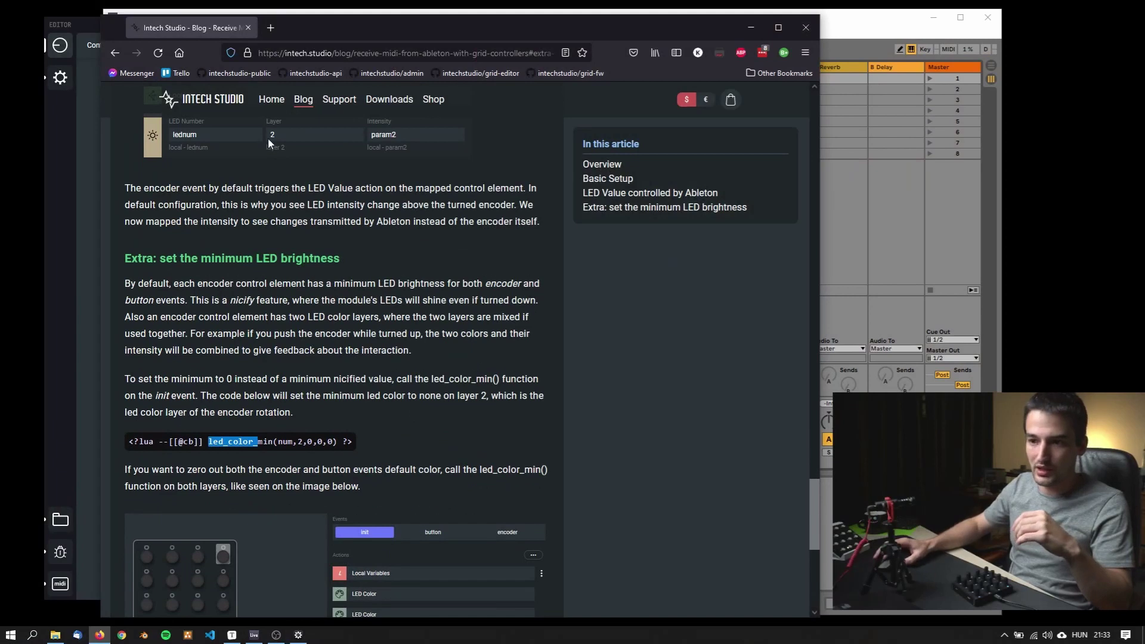
{"action": "scroll", "coordinate": [171, 258], "scroll_direction": "down", "scroll_amount": 3}
{"action": "left_click", "coordinate": [276, 343]}
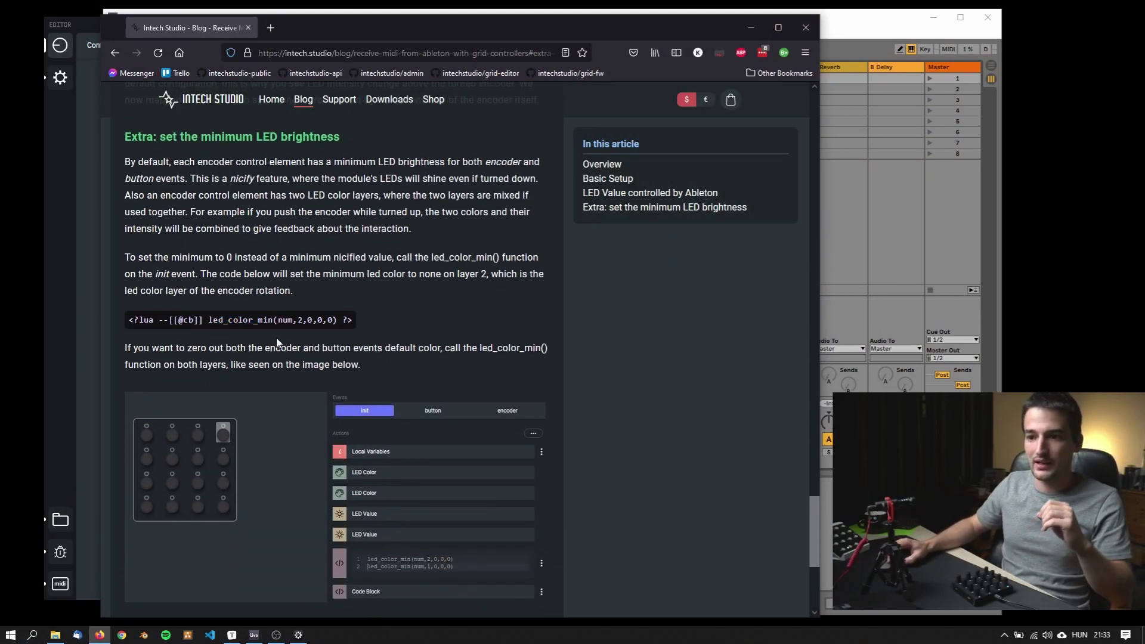
{"action": "left_click_drag", "start_coordinate": [210, 320], "coordinate": [303, 324]}
{"action": "left_click", "coordinate": [334, 325]}
{"action": "scroll", "coordinate": [400, 348], "scroll_direction": "down", "scroll_amount": 2}
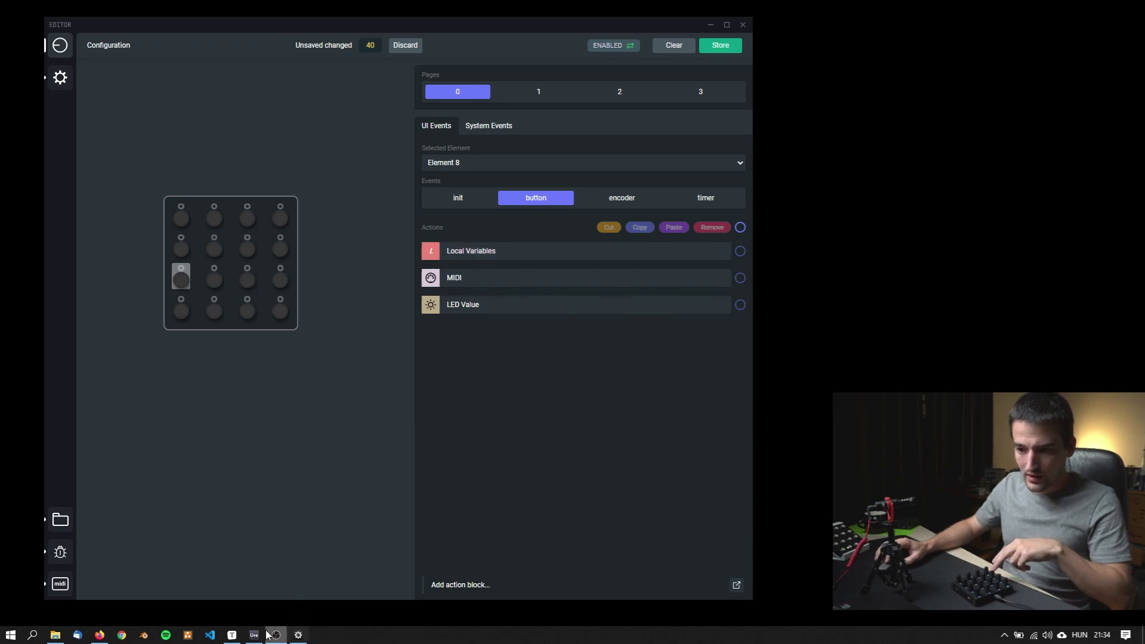
Step: Check the button row plan in Typora and add a Button Settings block in Toggle mode to Element 8's button event
{"action": "left_click", "coordinate": [237, 635]}
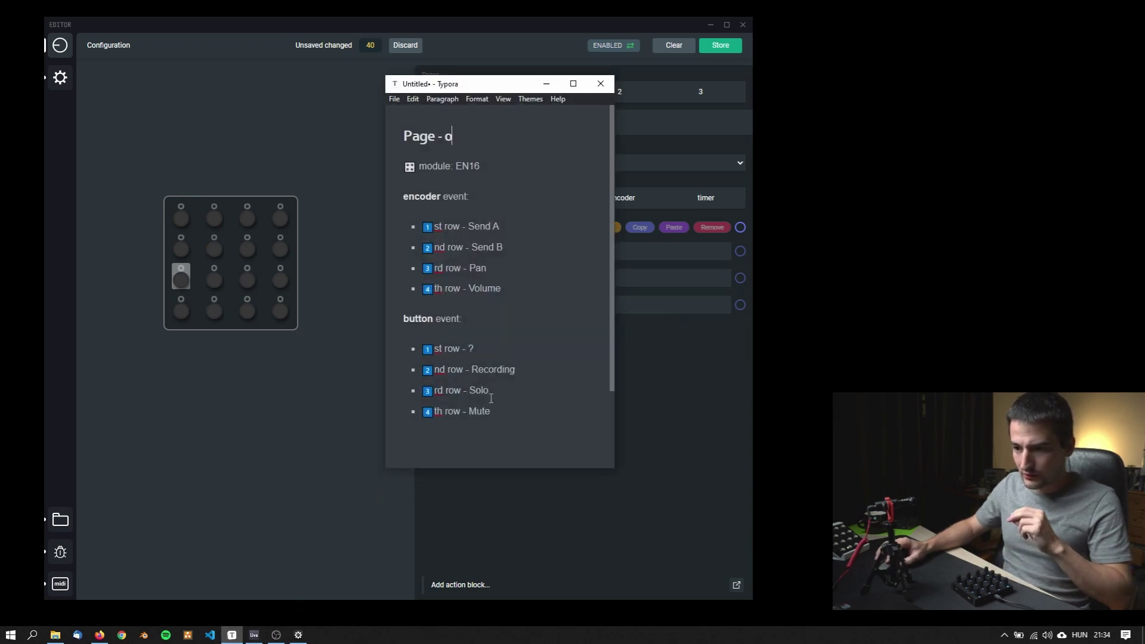
{"action": "left_click", "coordinate": [555, 89]}
{"action": "left_click", "coordinate": [477, 266]}
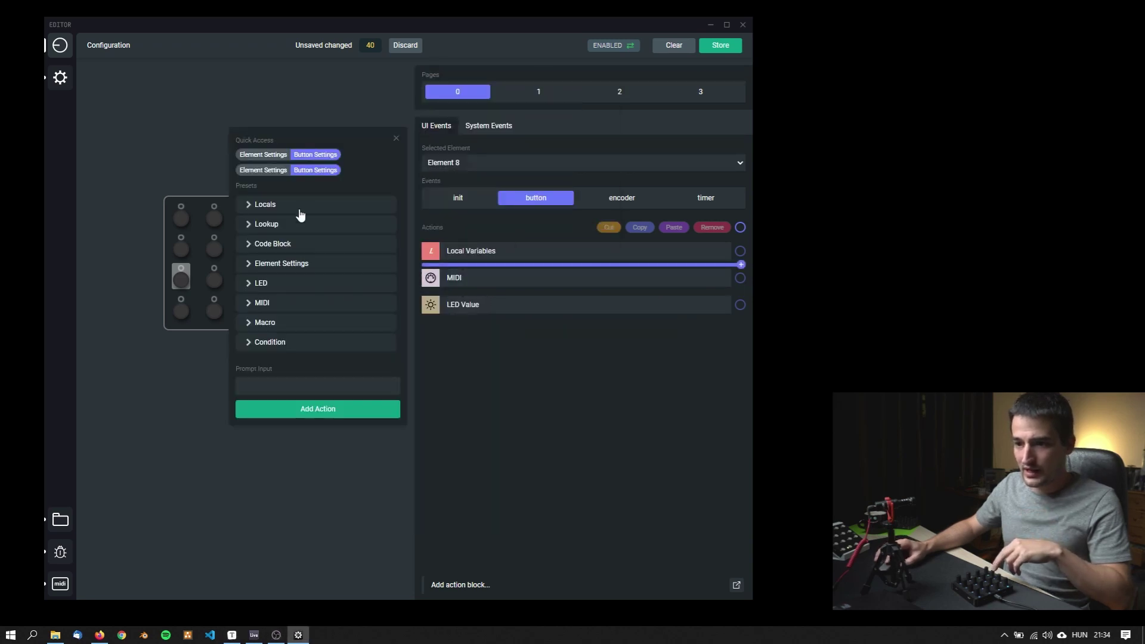
{"action": "left_click", "coordinate": [268, 175]}
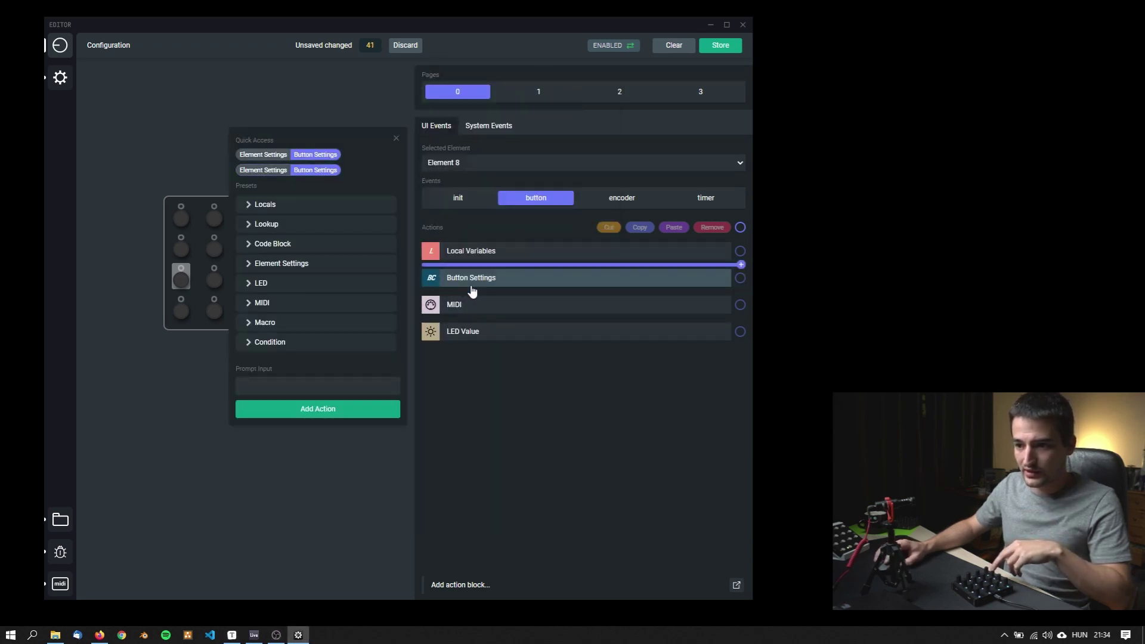
{"action": "left_click", "coordinate": [478, 291]}
{"action": "left_click", "coordinate": [486, 333]}
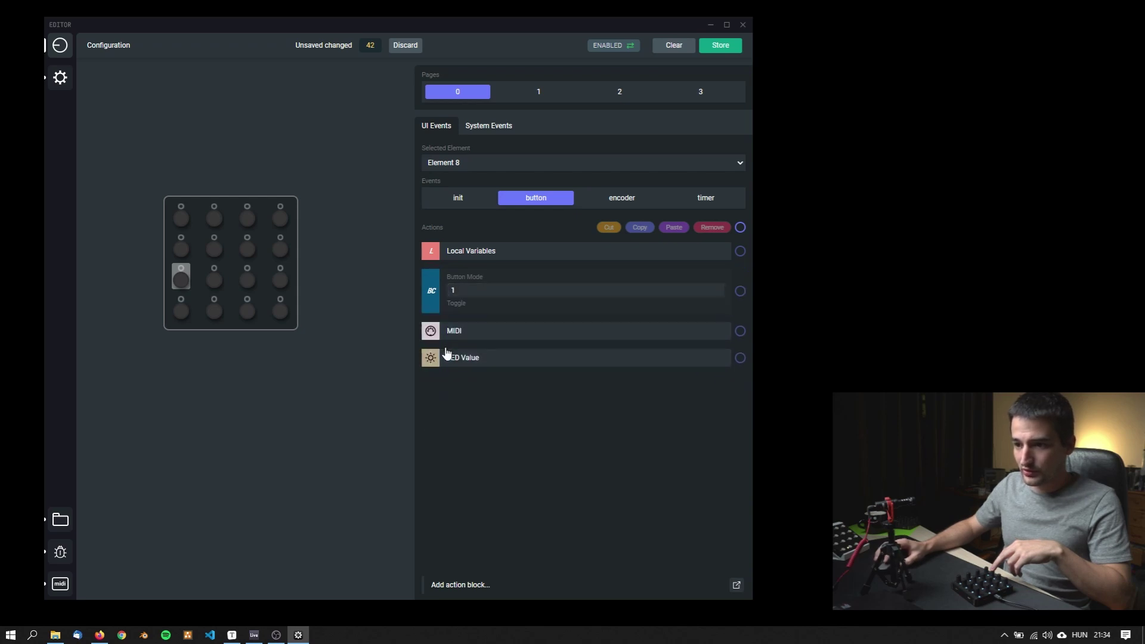
Step: Set the MIDI block's command in Element 8's button event to Control Change (176)
{"action": "left_click", "coordinate": [472, 332]}
{"action": "left_click", "coordinate": [558, 345]}
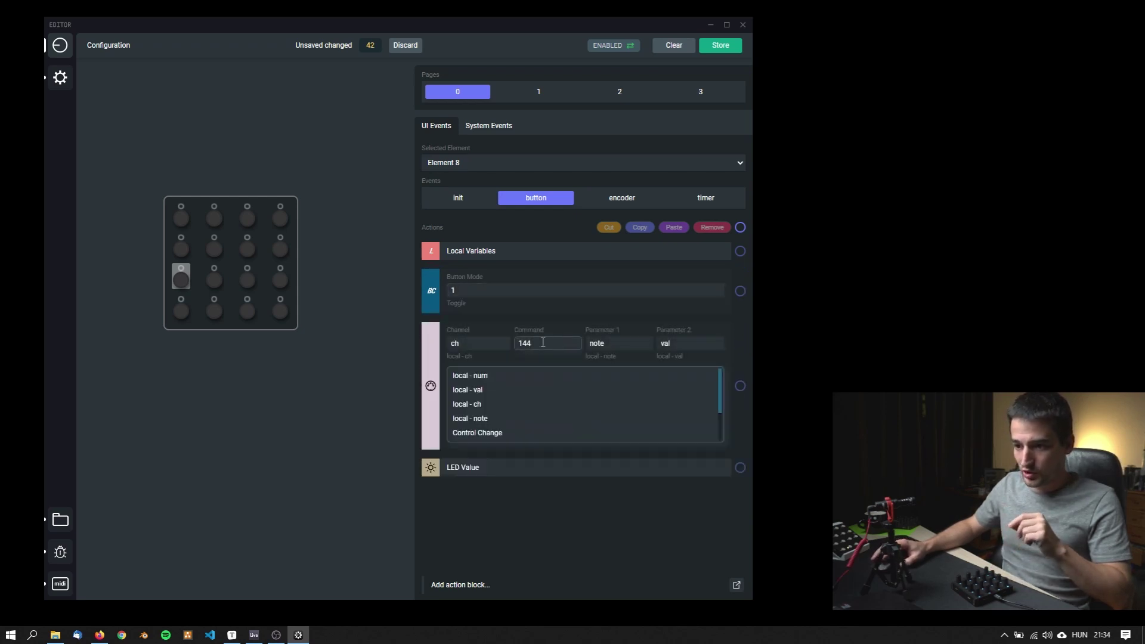
{"action": "scroll", "coordinate": [511, 412], "scroll_direction": "down", "scroll_amount": 2}
{"action": "left_click", "coordinate": [511, 393]}
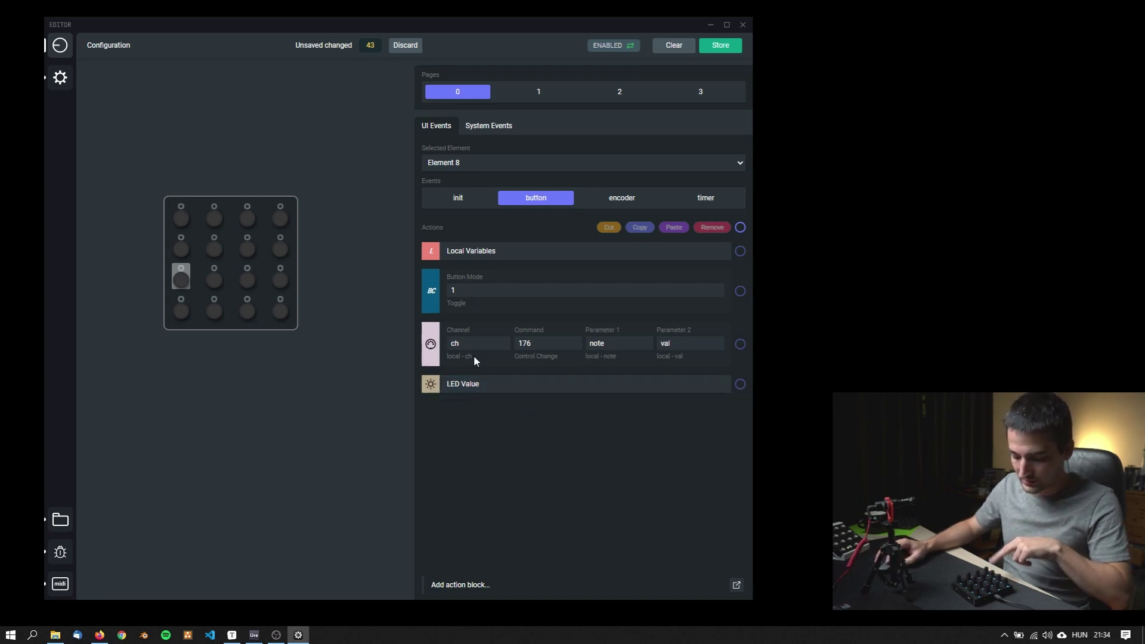
{"action": "mouse_move", "coordinate": [512, 400]}
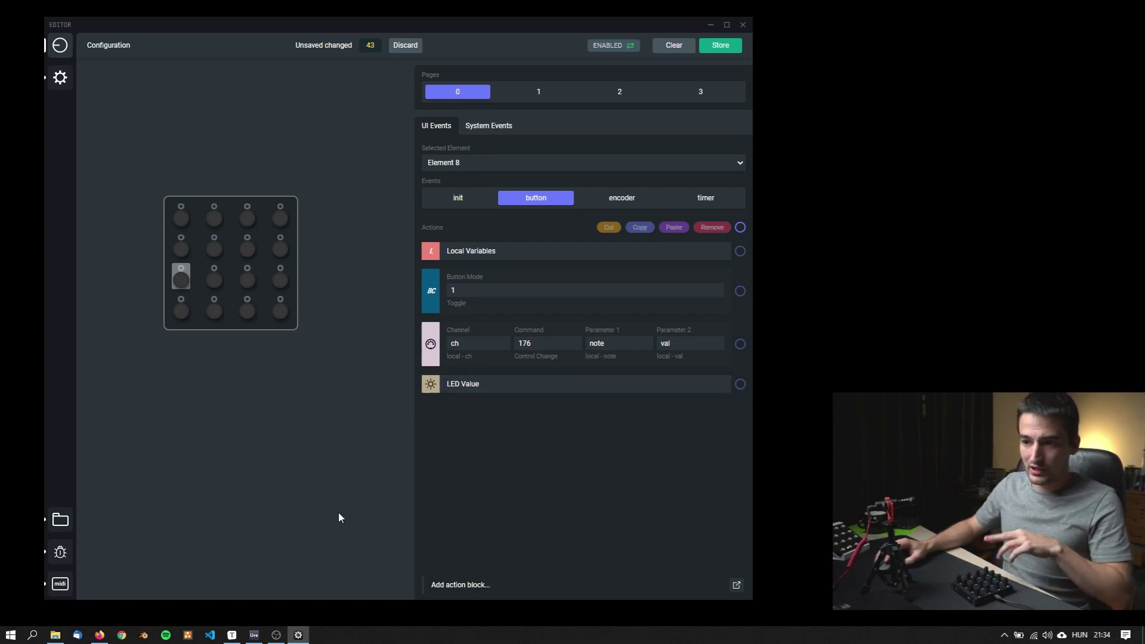
Step: Switch to Ableton Live, map Element 8's button to track 1's solo switch, and try to arm track 1
{"action": "left_click", "coordinate": [258, 633]}
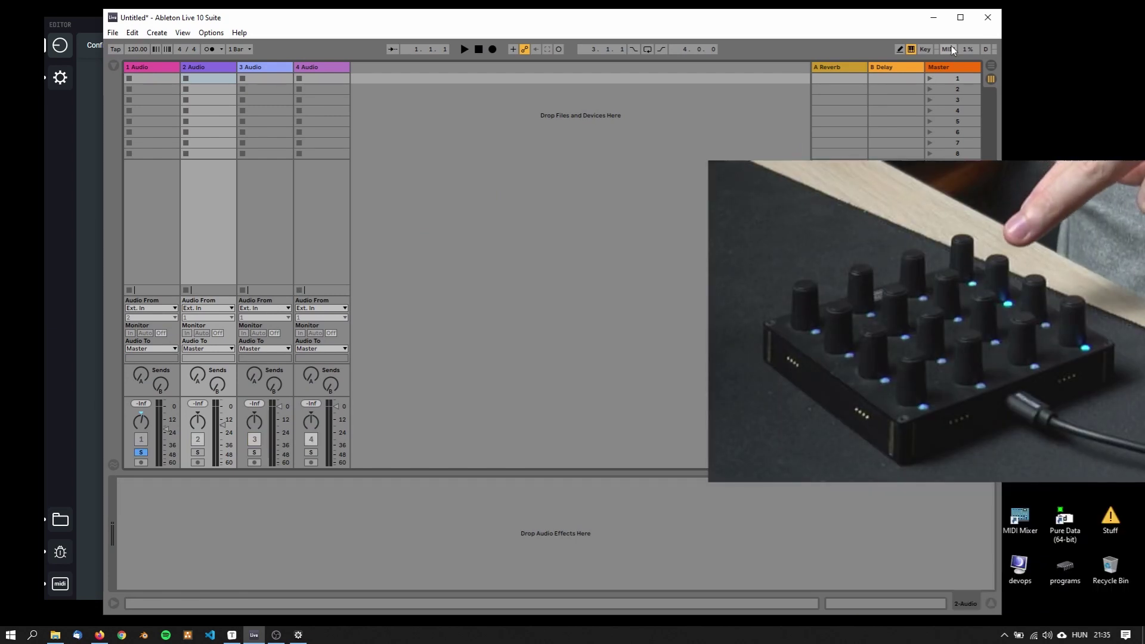
{"action": "left_click", "coordinate": [950, 51]}
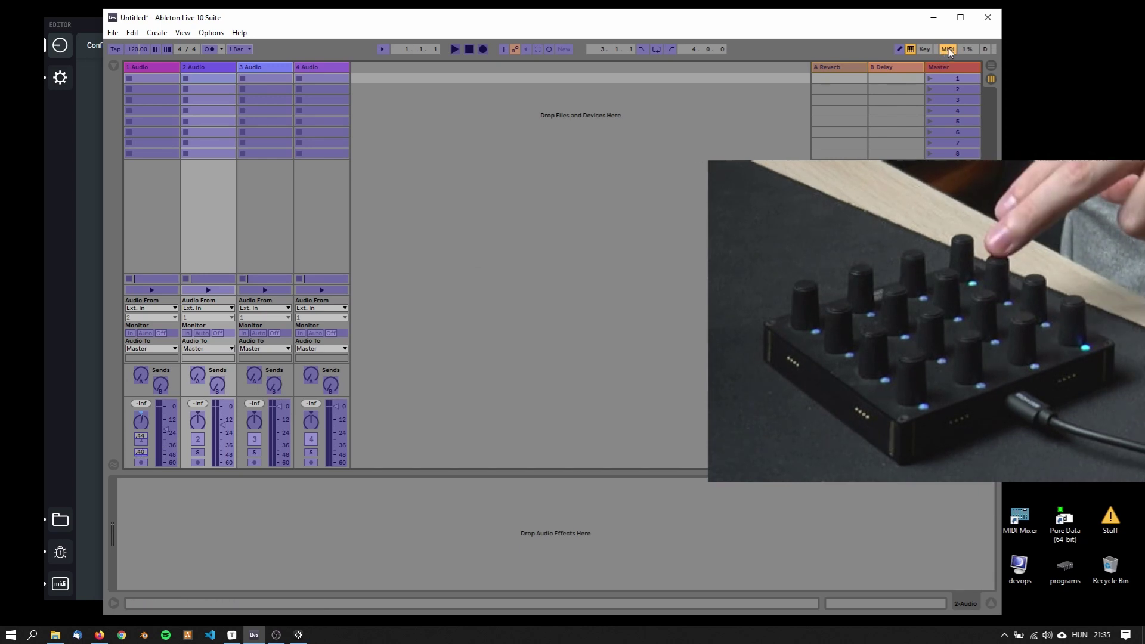
{"action": "key", "text": "ctrl+m"}
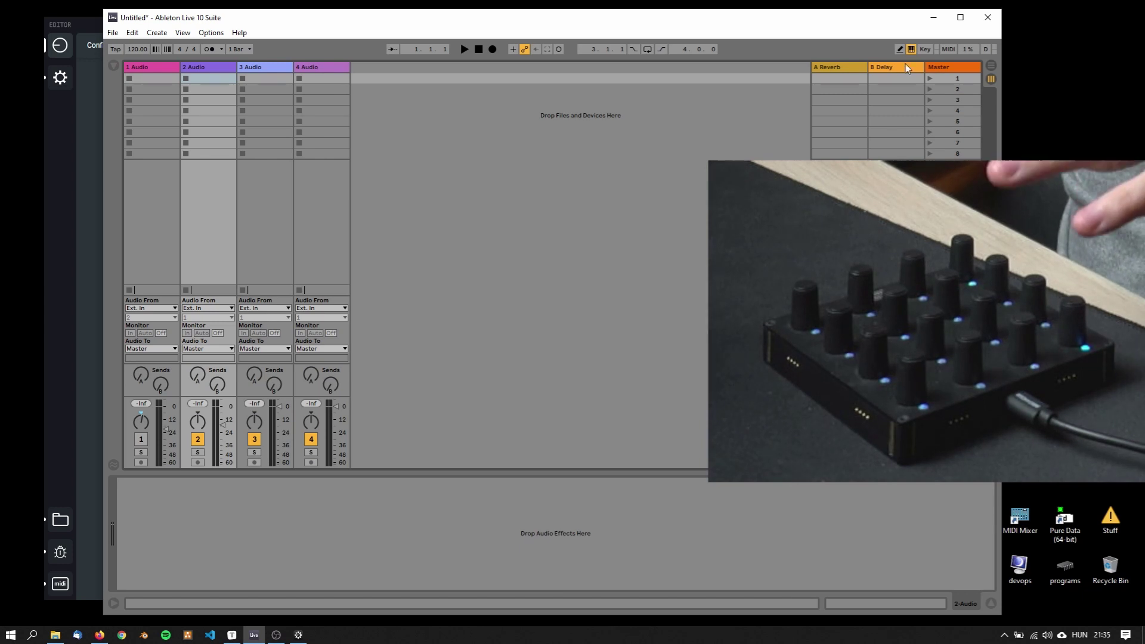
{"action": "left_click", "coordinate": [138, 463]}
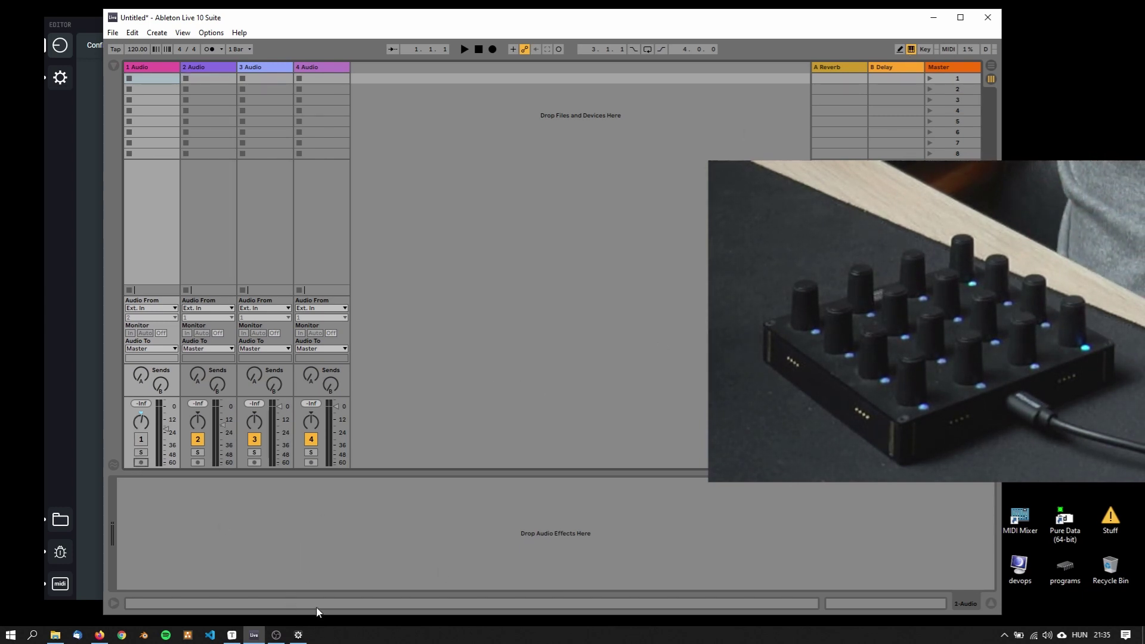
Step: Switch back to the Grid Editor and add a Button Settings block in Toggle mode to Element 4's button event
{"action": "mouse_move", "coordinate": [297, 637]}
{"action": "left_click", "coordinate": [300, 599]}
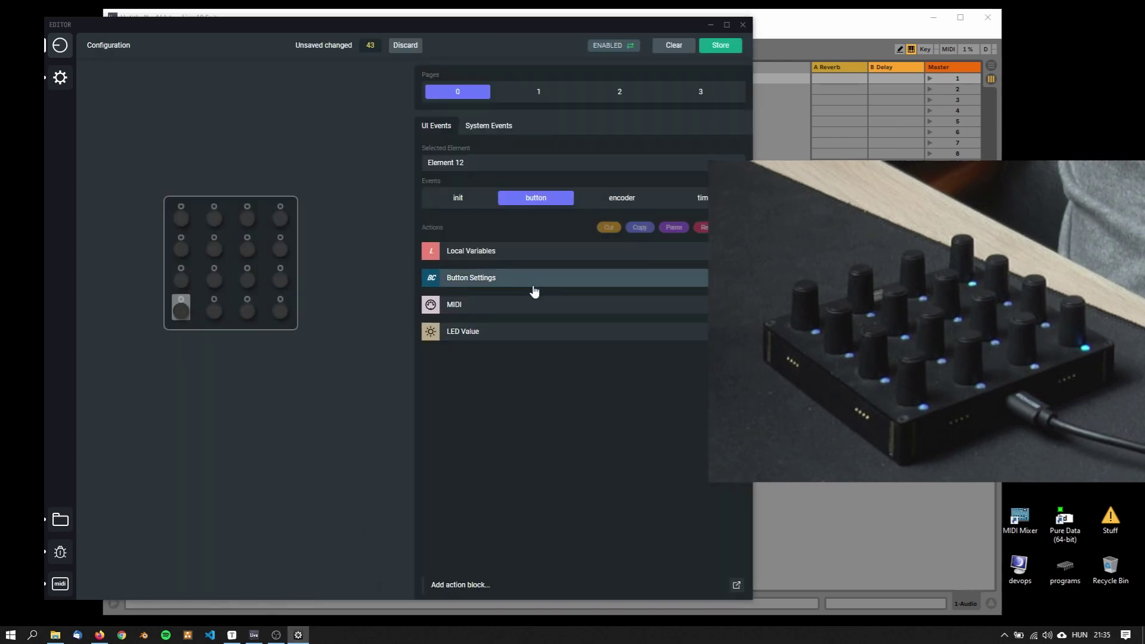
{"action": "left_click", "coordinate": [462, 265]}
{"action": "left_click", "coordinate": [249, 262]}
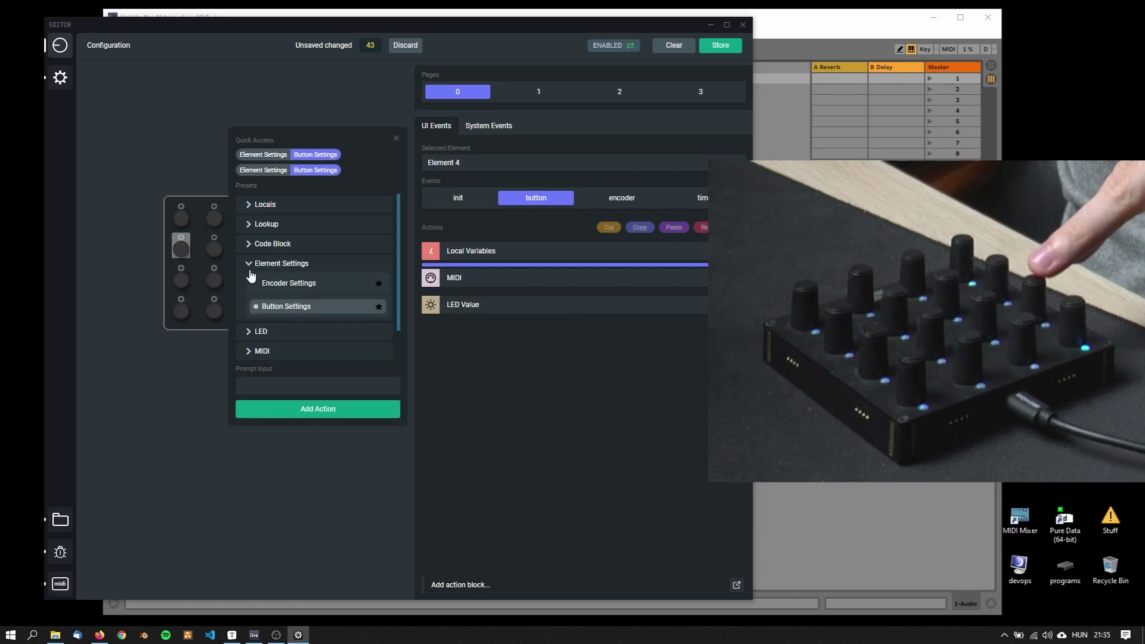
{"action": "left_click", "coordinate": [278, 310]}
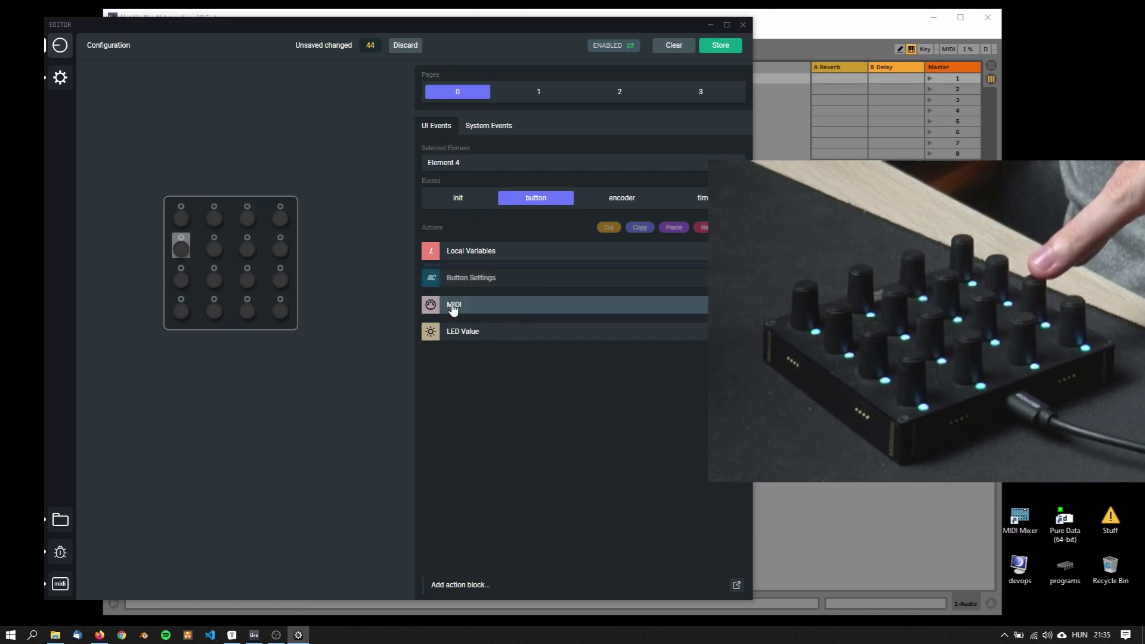
{"action": "left_click", "coordinate": [526, 309]}
{"action": "left_click", "coordinate": [488, 332]}
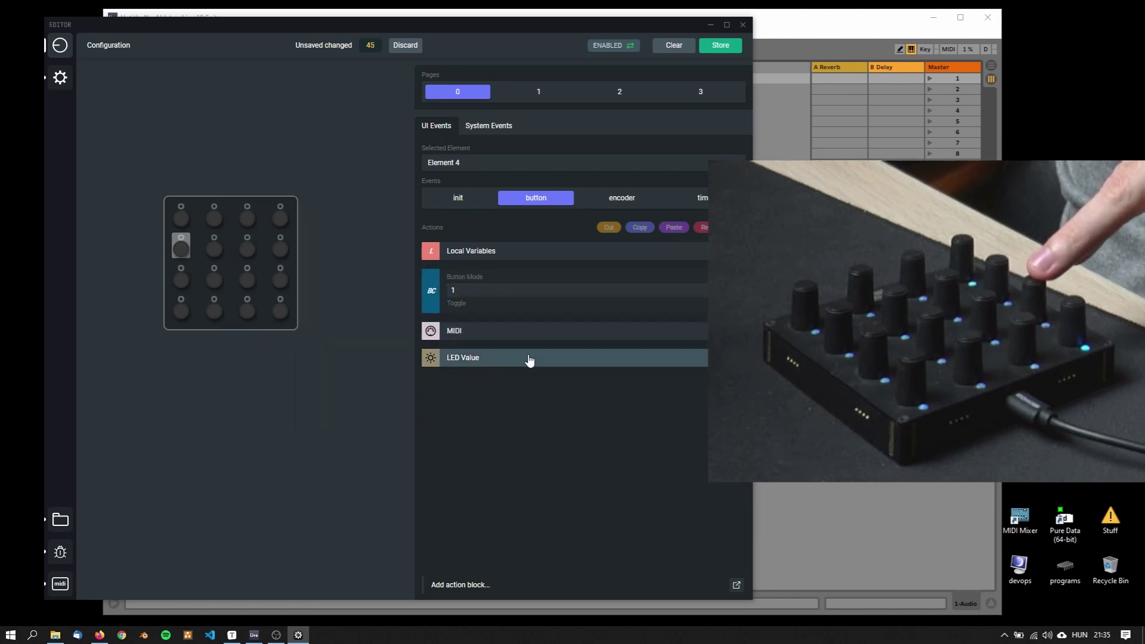
Step: Set the MIDI block's command in Element 4's button event to Control Change (176)
{"action": "left_click", "coordinate": [453, 331]}
{"action": "left_click", "coordinate": [548, 343]}
{"action": "left_click", "coordinate": [513, 433]}
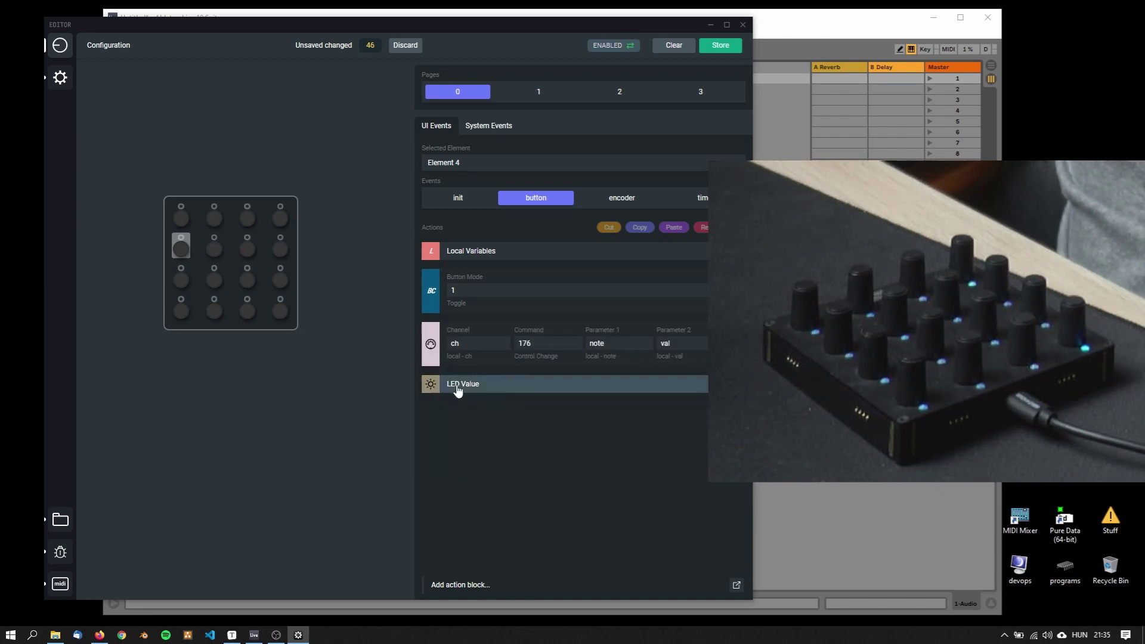
Step: Set the layer 1 LED Color in Element 4's init event to red 255, green 0 and blue 0
{"action": "left_click", "coordinate": [461, 197]}
{"action": "left_click", "coordinate": [502, 287]}
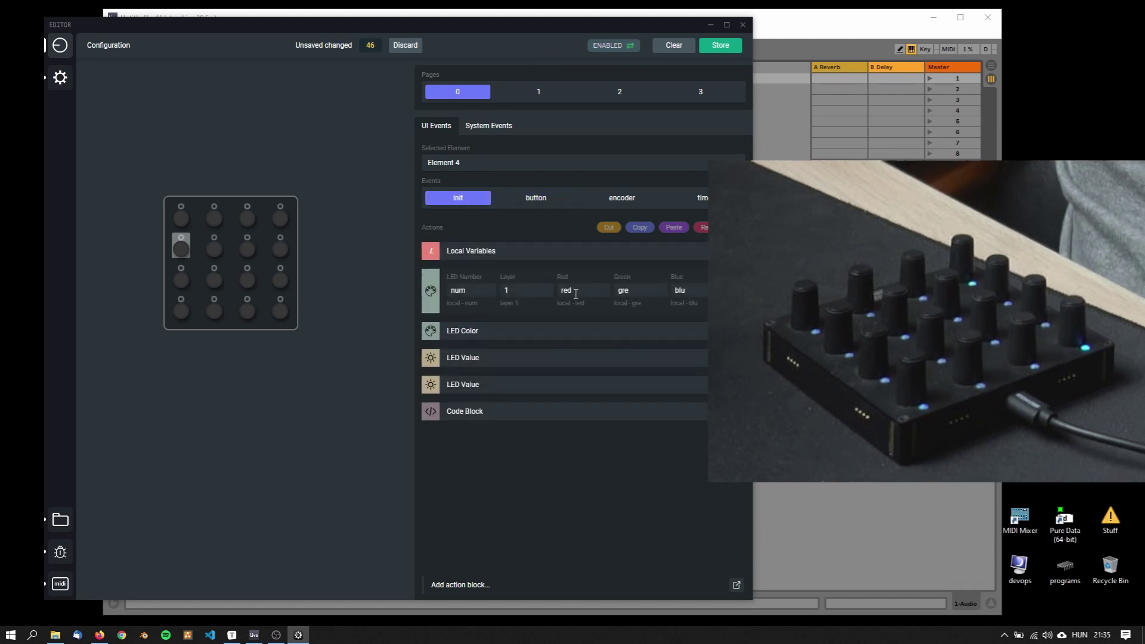
{"action": "left_click", "coordinate": [575, 293]}
{"action": "type", "text": "255"}
{"action": "left_click", "coordinate": [638, 291]}
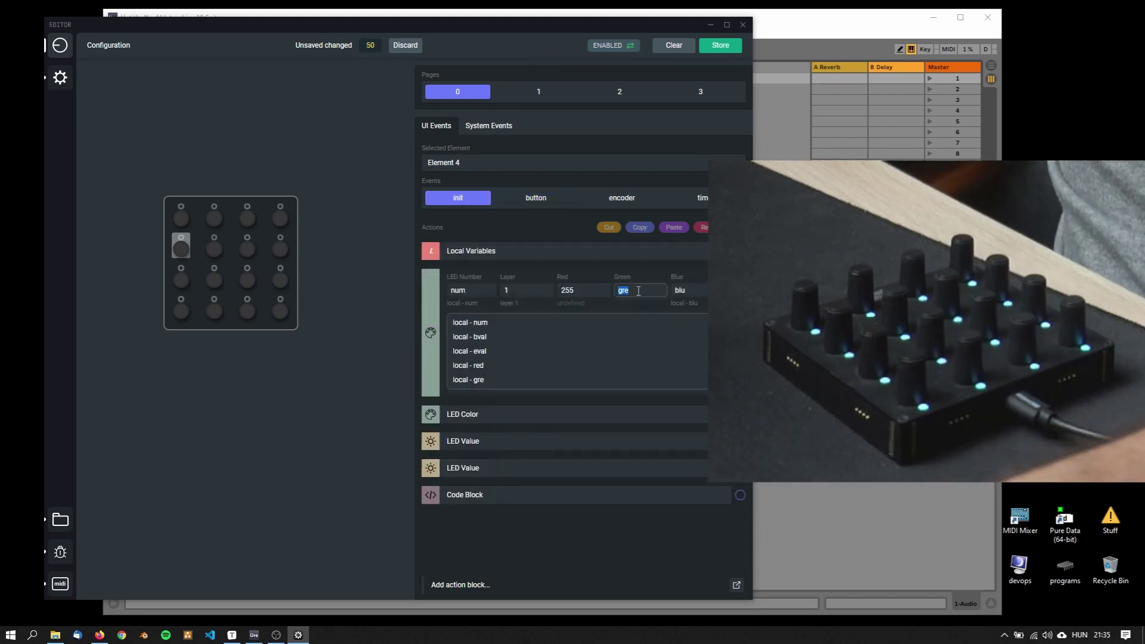
{"action": "type", "text": "0"}
{"action": "key", "text": "Tab"}
{"action": "type", "text": "0"}
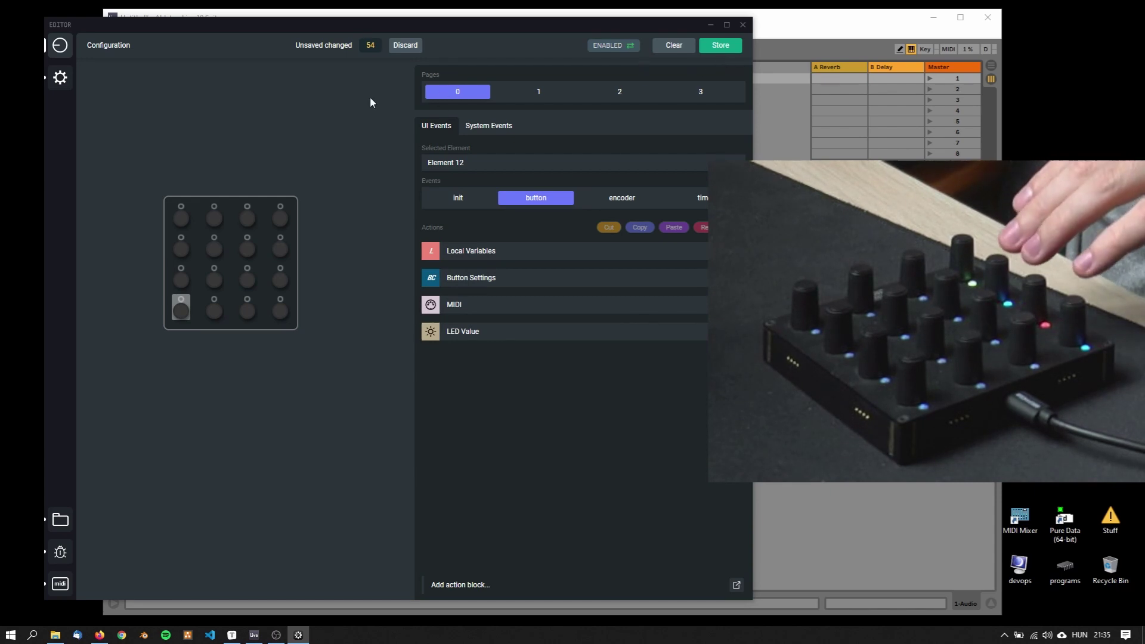
Step: Return to Ableton Live and set track 1's audio input source to Resampling
{"action": "left_click", "coordinate": [711, 25]}
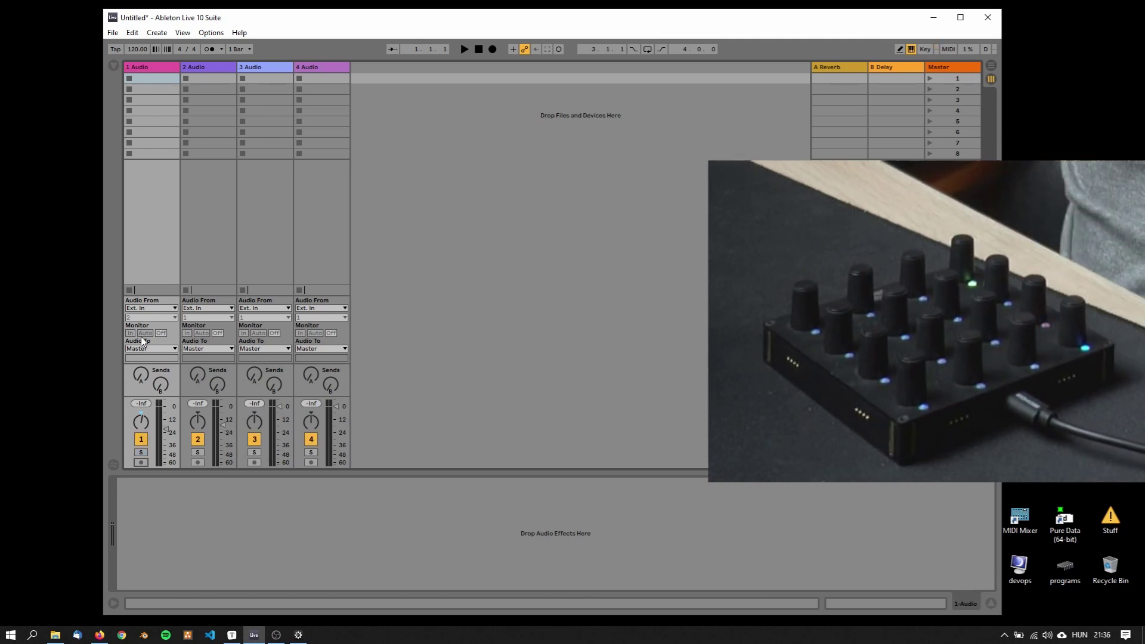
{"action": "left_click", "coordinate": [148, 308]}
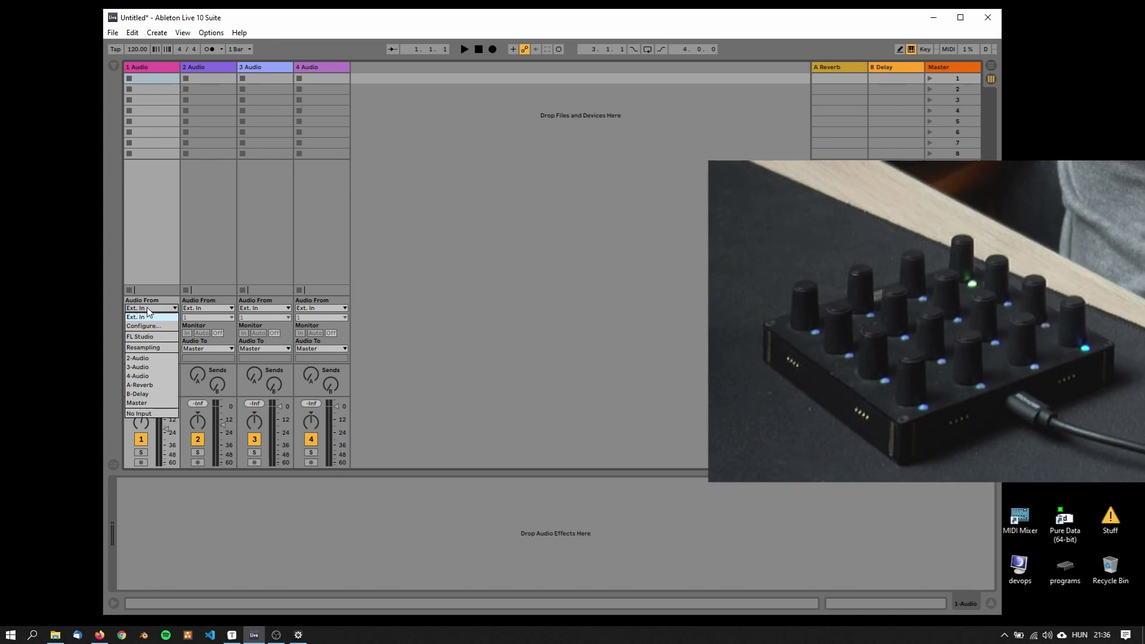
{"action": "left_click", "coordinate": [159, 348]}
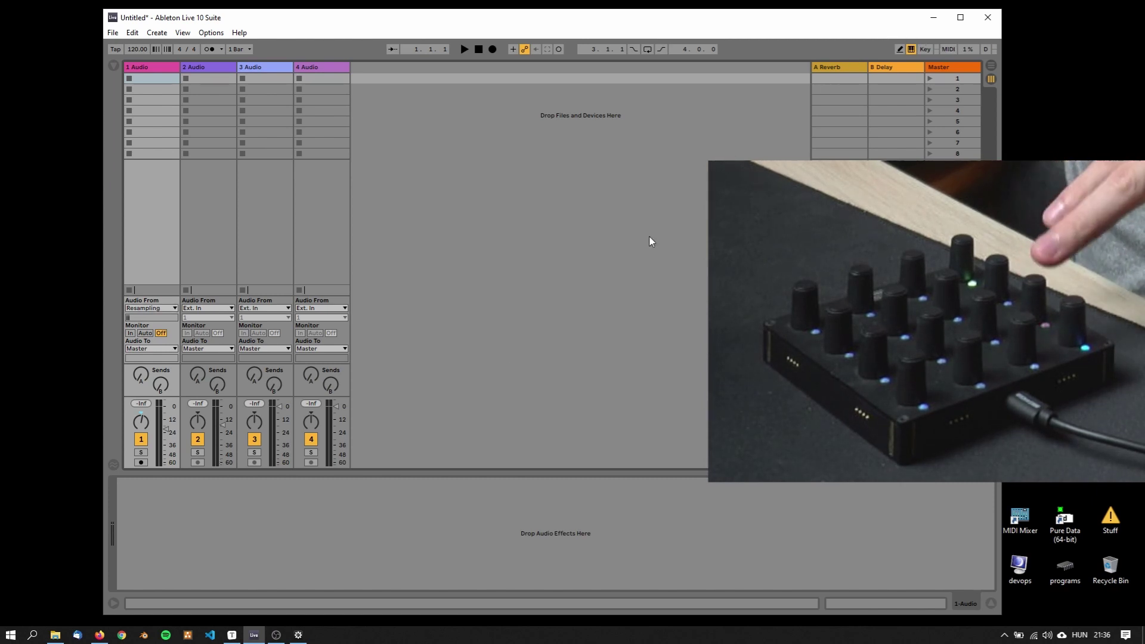
Step: Map Element 4's button to track 1's arm switch, test it, and clear that mapping again
{"action": "left_click", "coordinate": [948, 49]}
{"action": "left_click", "coordinate": [139, 464]}
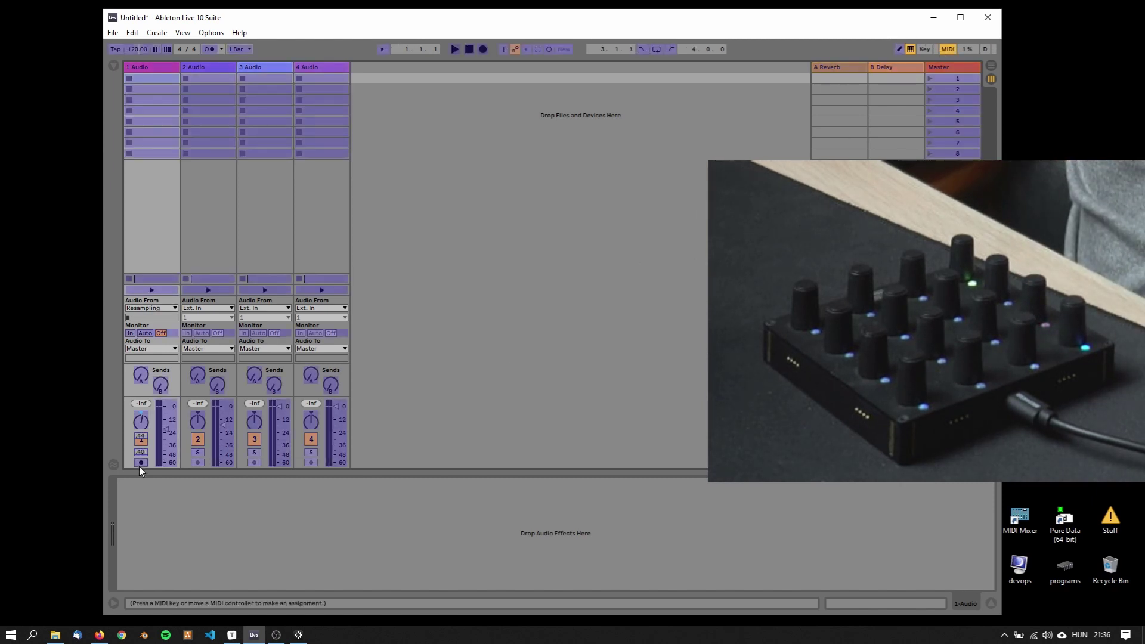
{"action": "left_click", "coordinate": [949, 49]}
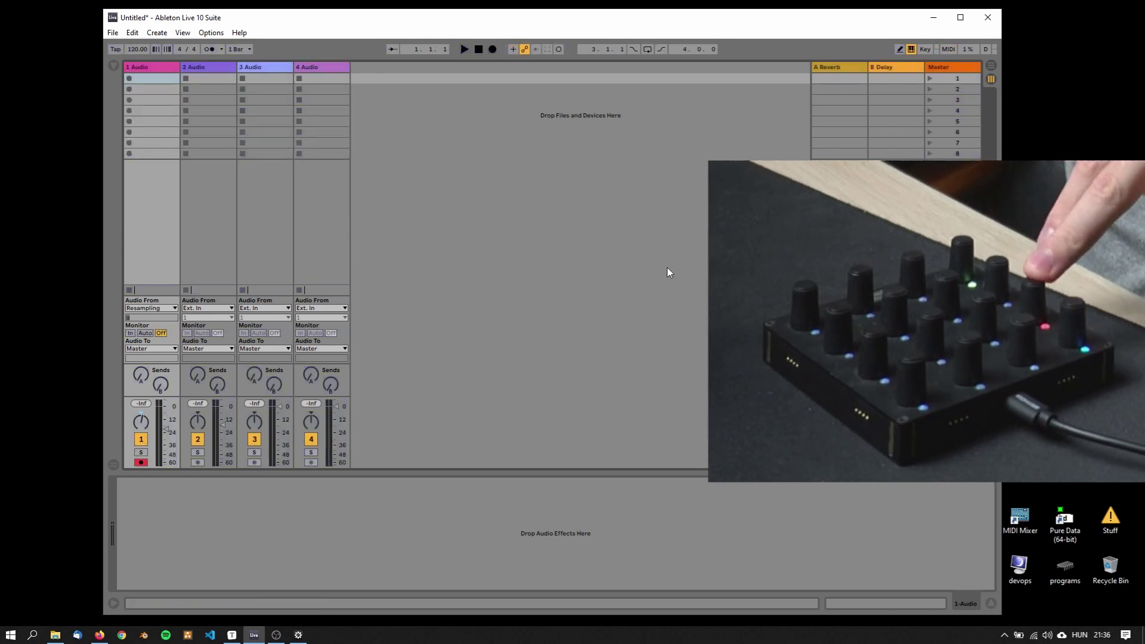
{"action": "left_click", "coordinate": [947, 50]}
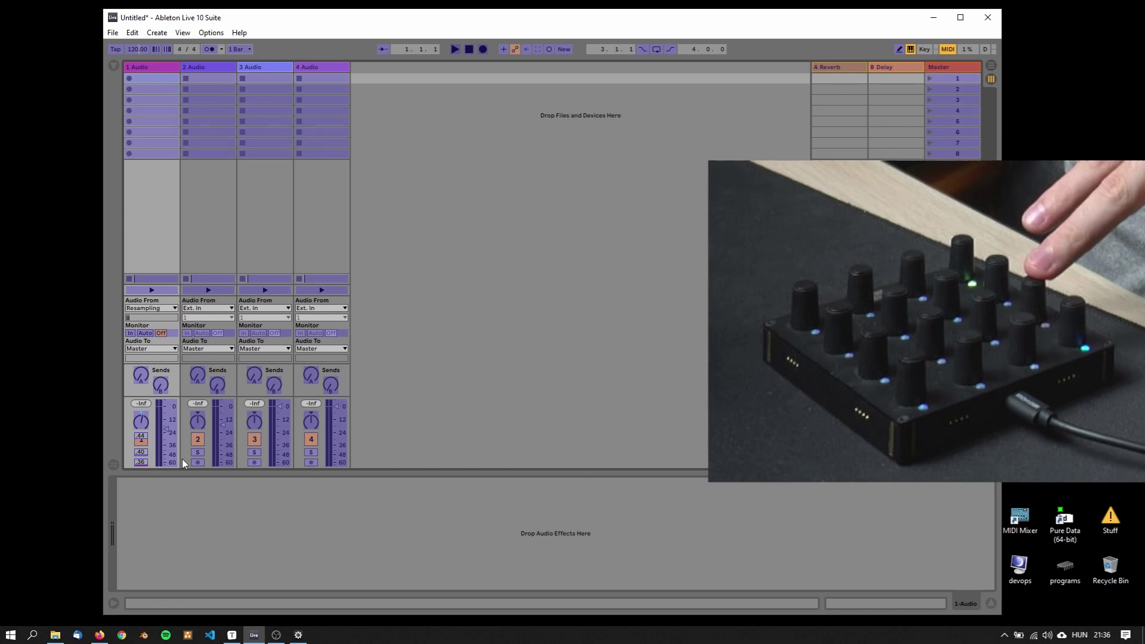
{"action": "left_click", "coordinate": [146, 460]}
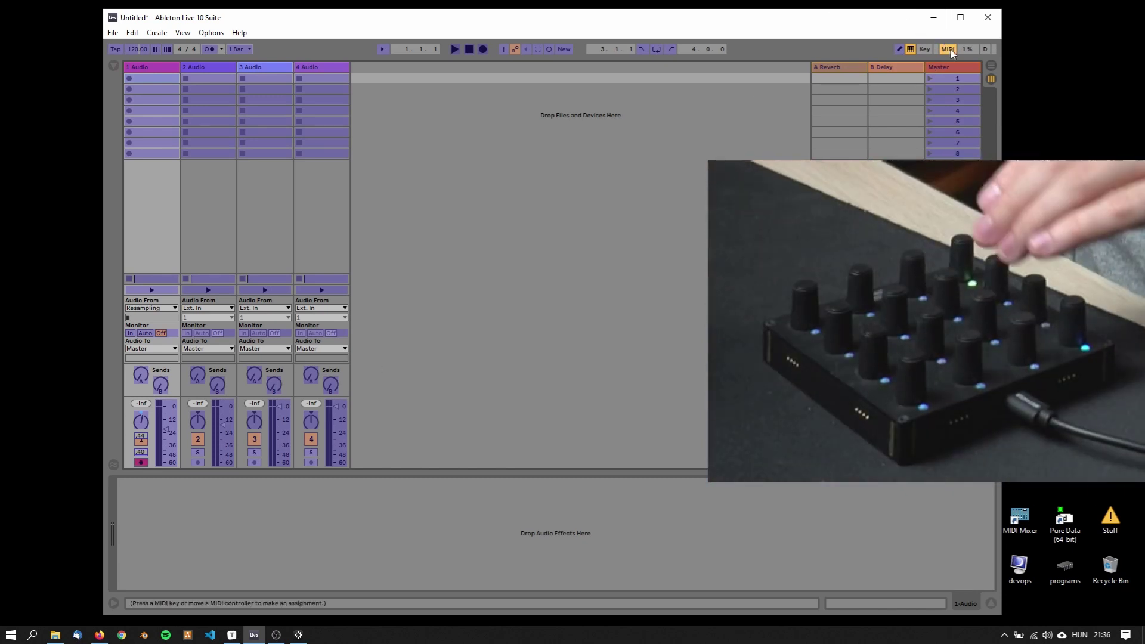
{"action": "left_click", "coordinate": [949, 49]}
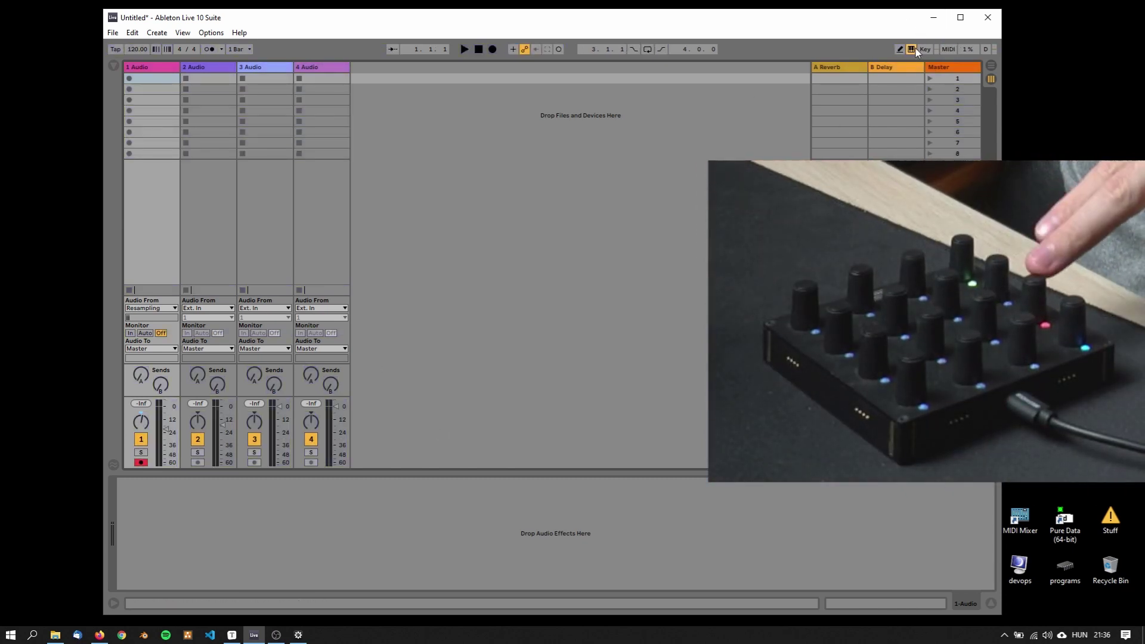
Step: Assign track 1's arm switch to Element 4's button in MIDI mapping mode
{"action": "left_click", "coordinate": [952, 50]}
{"action": "left_click", "coordinate": [141, 461]}
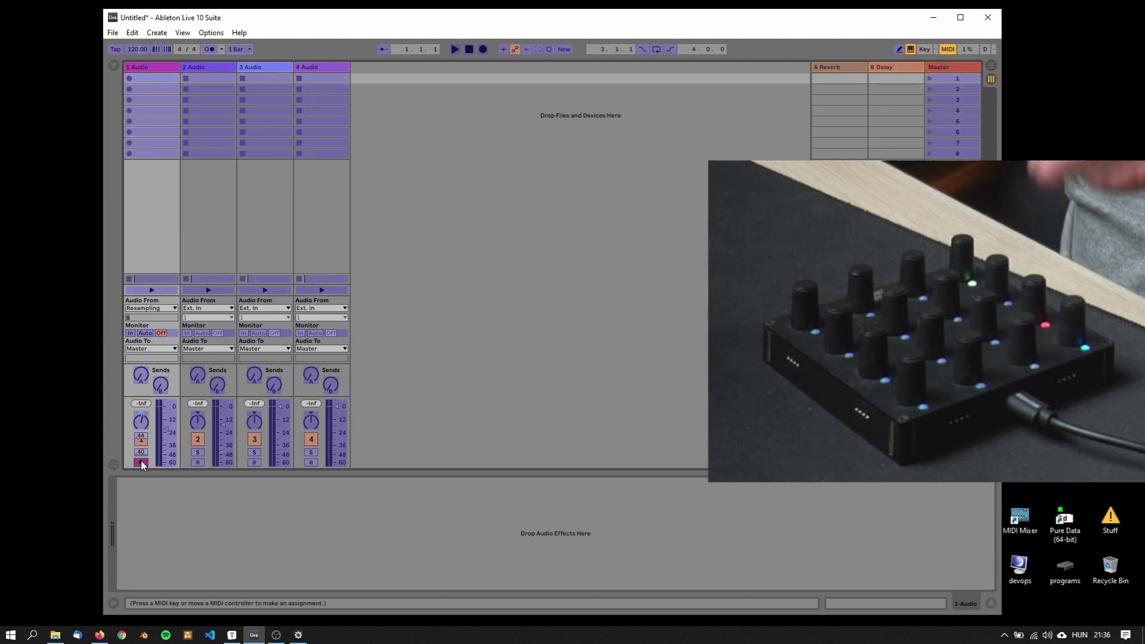
{"action": "left_click", "coordinate": [949, 49]}
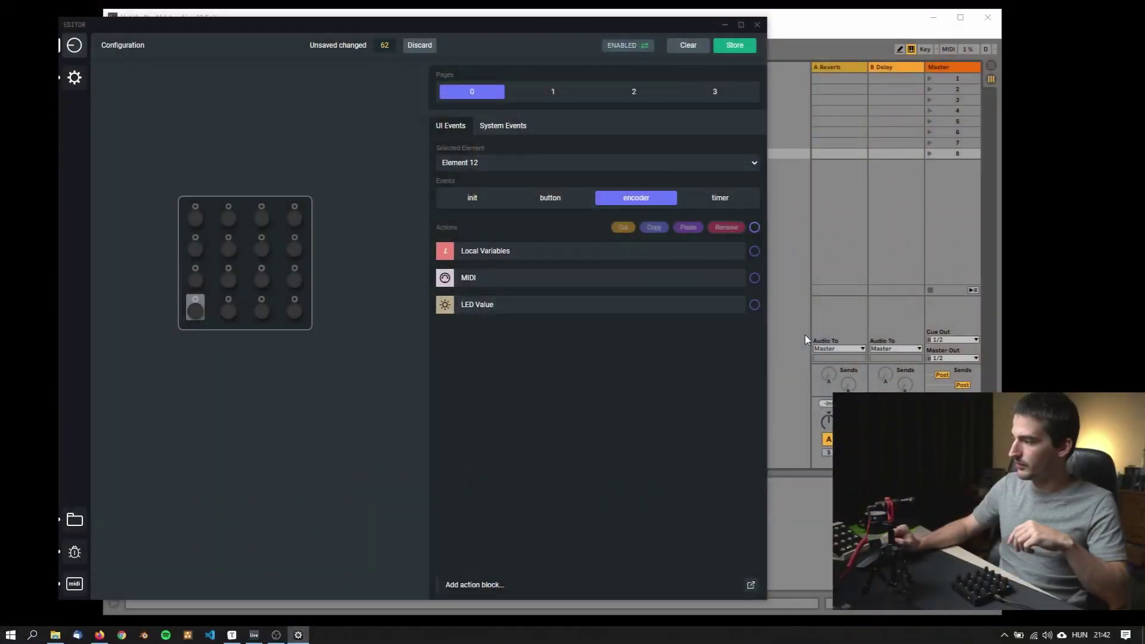
Step: Add an Encoder Settings block to Element 12's encoder event with Encoder Mode set to Relative BinOffset
{"action": "left_click", "coordinate": [480, 270]}
{"action": "left_click", "coordinate": [282, 296]}
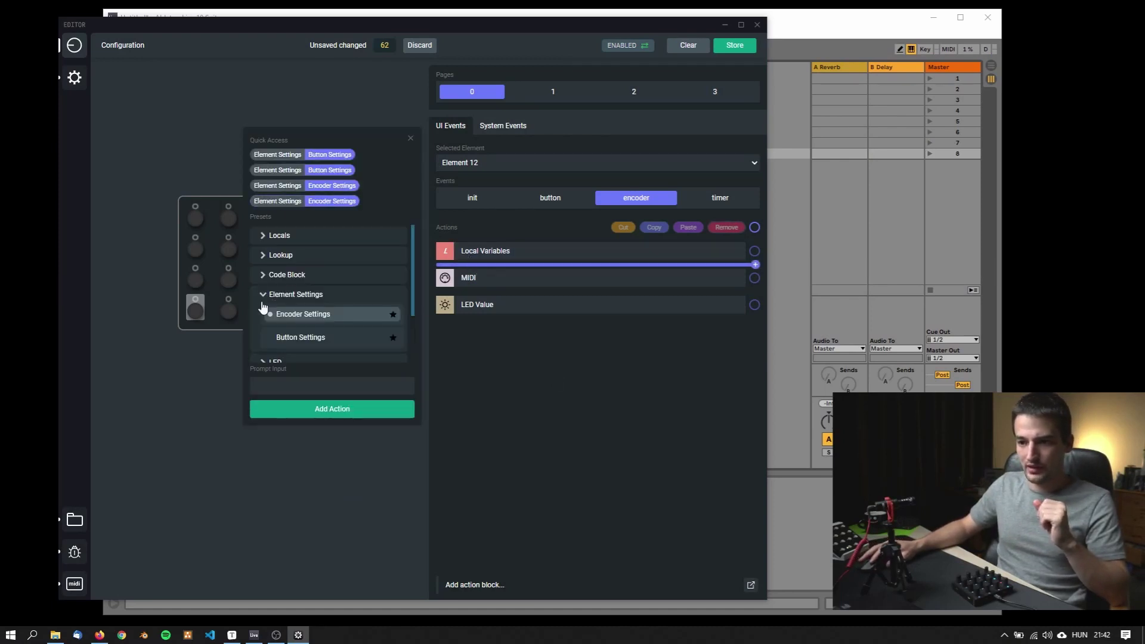
{"action": "left_click", "coordinate": [326, 318]}
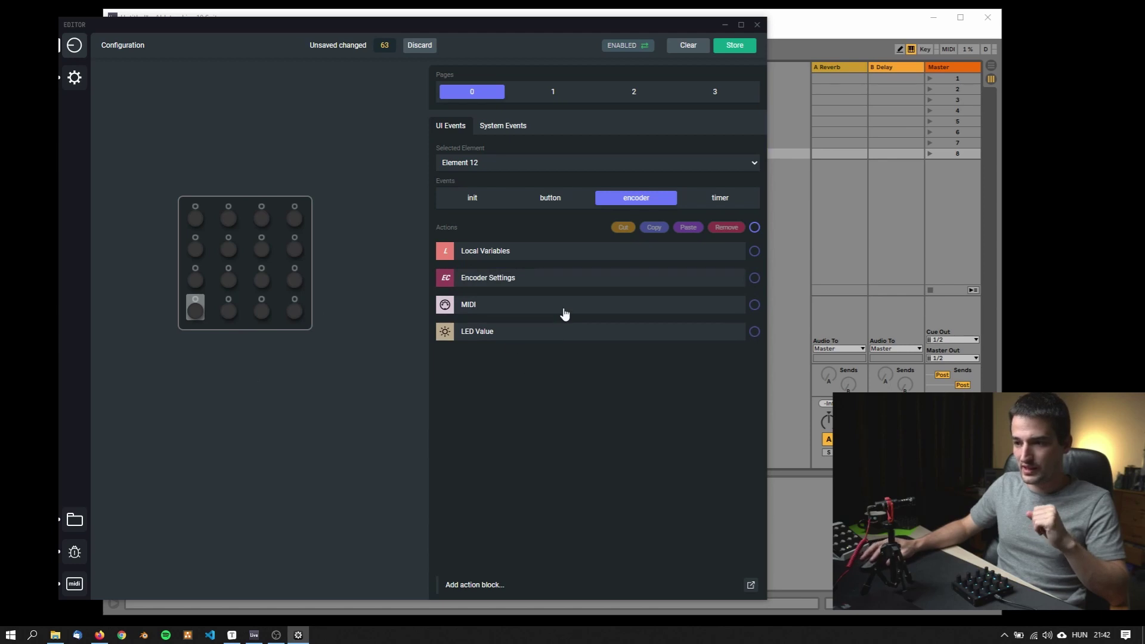
{"action": "left_click", "coordinate": [477, 279]}
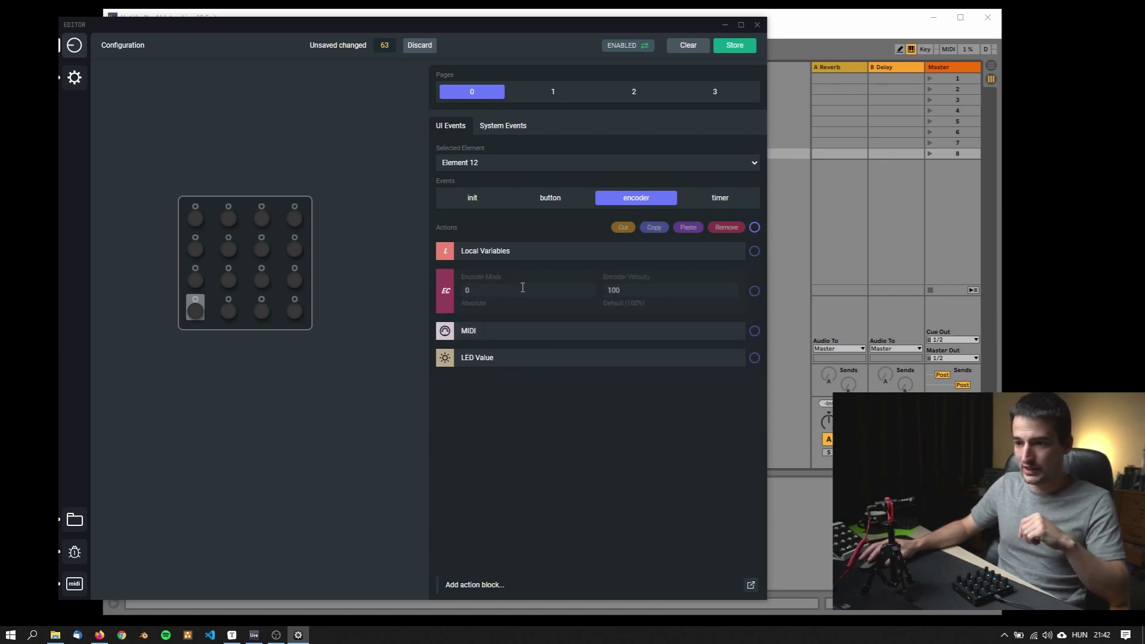
{"action": "left_click", "coordinate": [523, 287]}
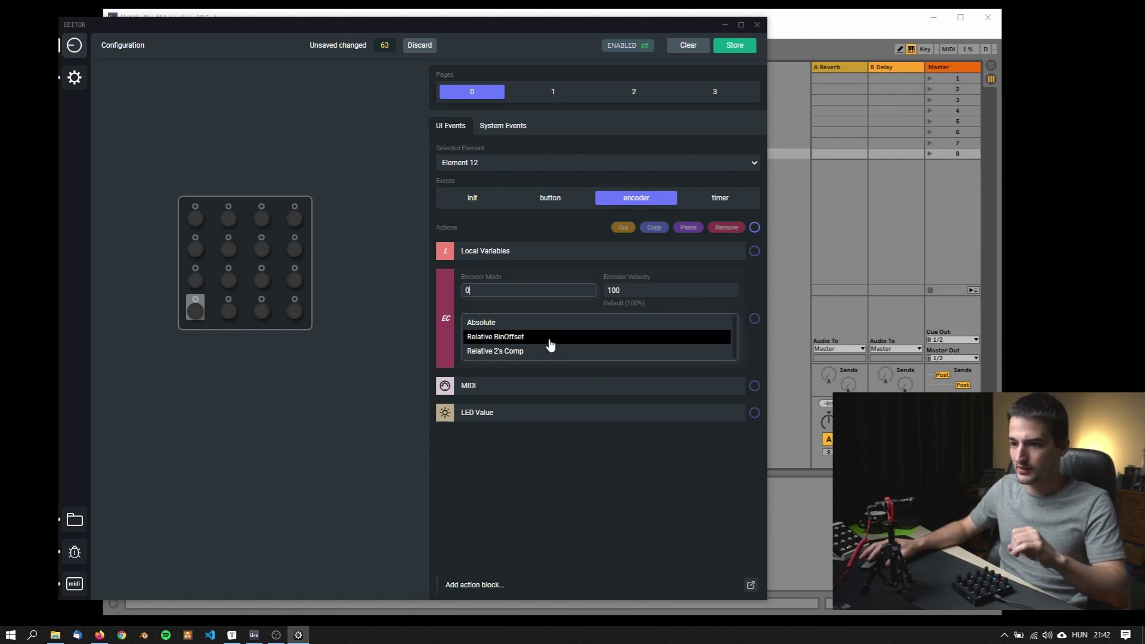
{"action": "left_click", "coordinate": [493, 343]}
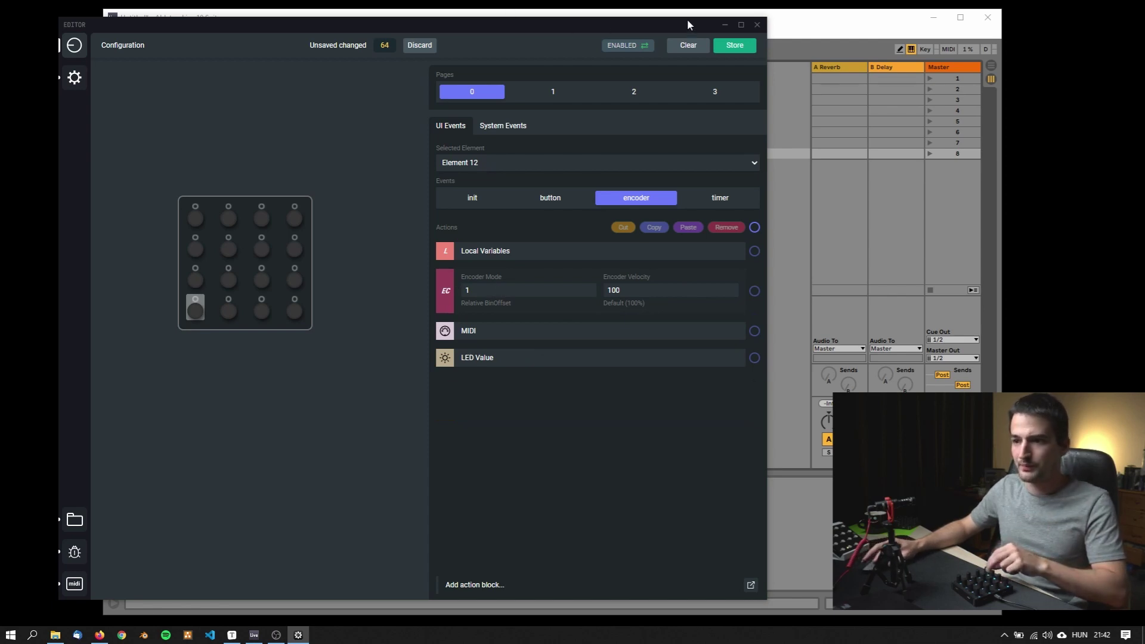
Step: Switch to Ableton Live and set the MIDI mapping mode of track 1's volume fader to Relative (lin. BinOffset)
{"action": "left_click", "coordinate": [807, 27]}
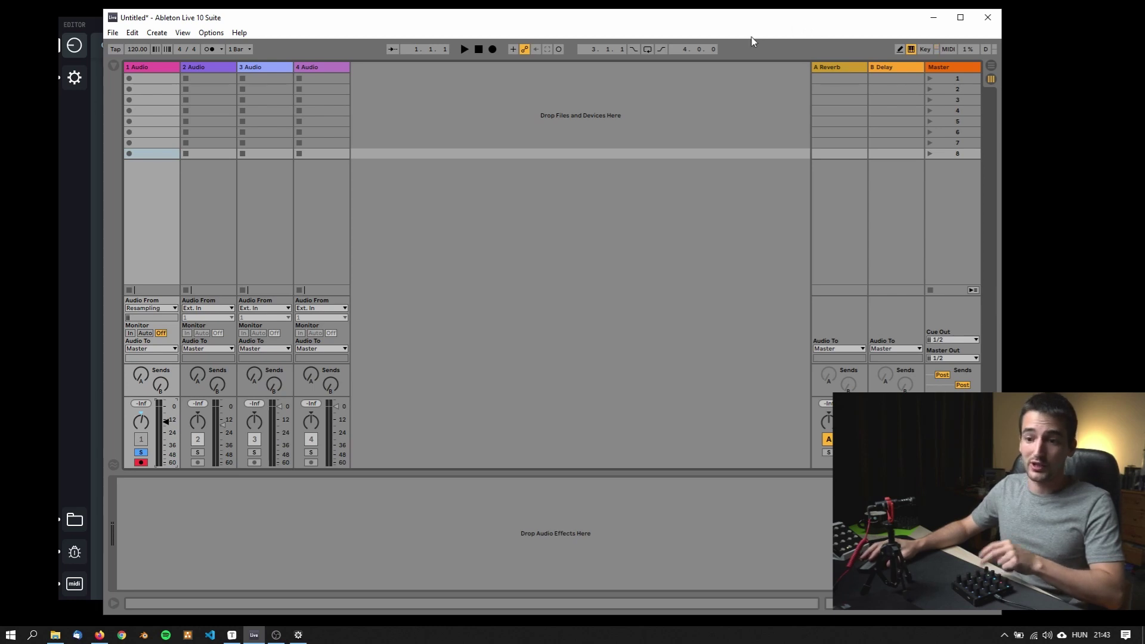
{"action": "left_click", "coordinate": [946, 50]}
{"action": "left_click", "coordinate": [167, 423]}
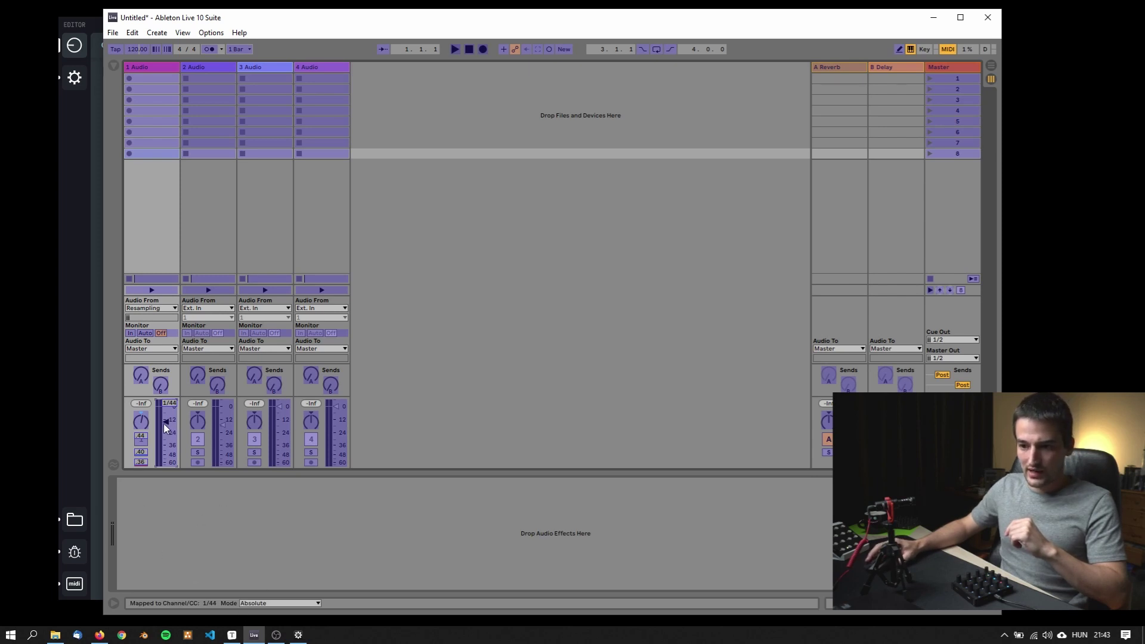
{"action": "left_click", "coordinate": [249, 602]}
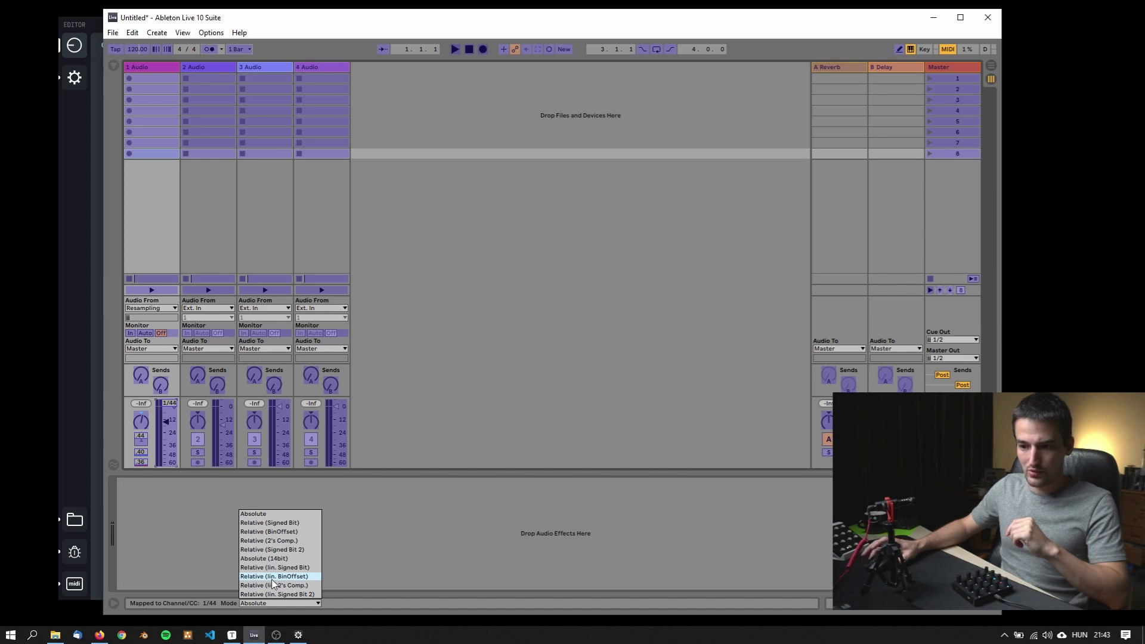
{"action": "left_click", "coordinate": [272, 578]}
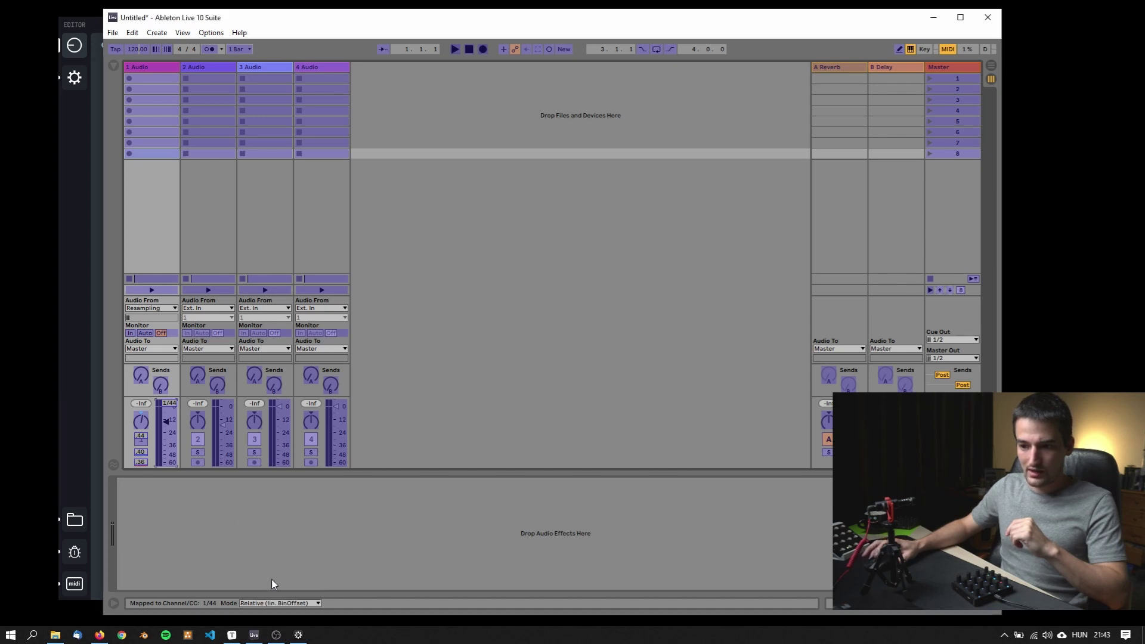
{"action": "left_click", "coordinate": [947, 48]}
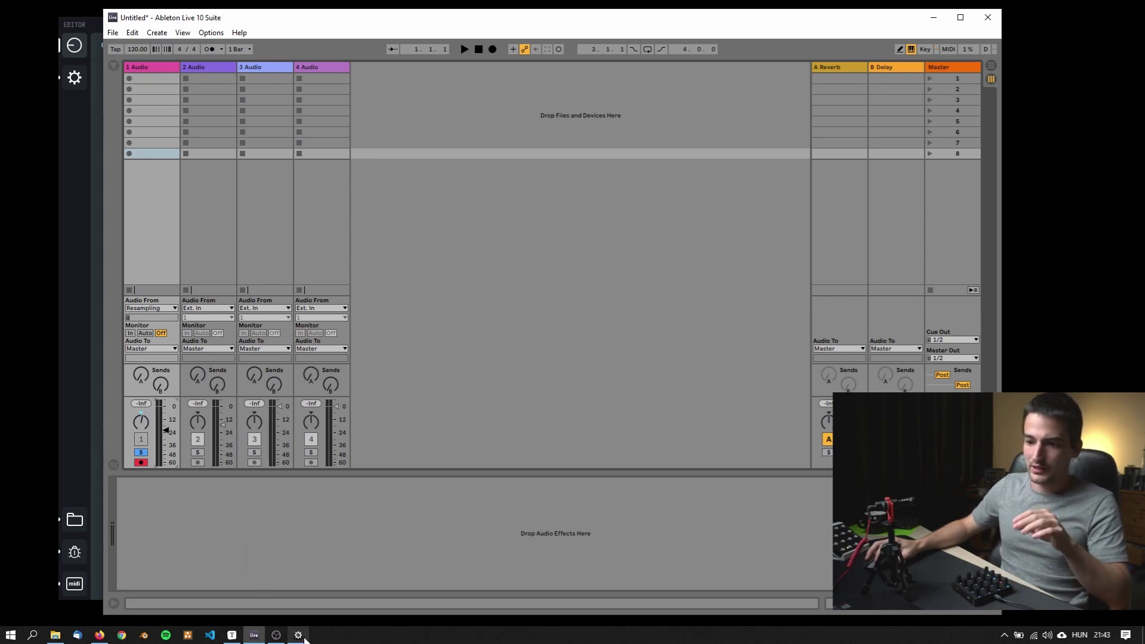
Step: Switch to the Grid Editor and review the Encoder Settings and MIDI blocks in Element 12's encoder event
{"action": "mouse_move", "coordinate": [301, 635]}
{"action": "left_click", "coordinate": [309, 595]}
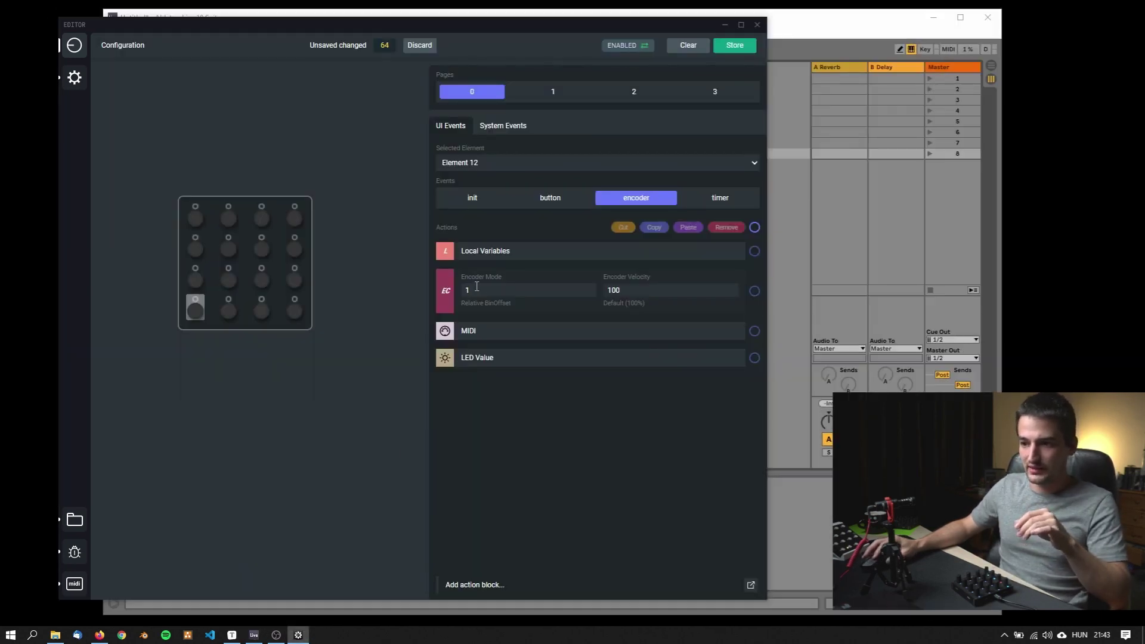
{"action": "left_click", "coordinate": [488, 331]}
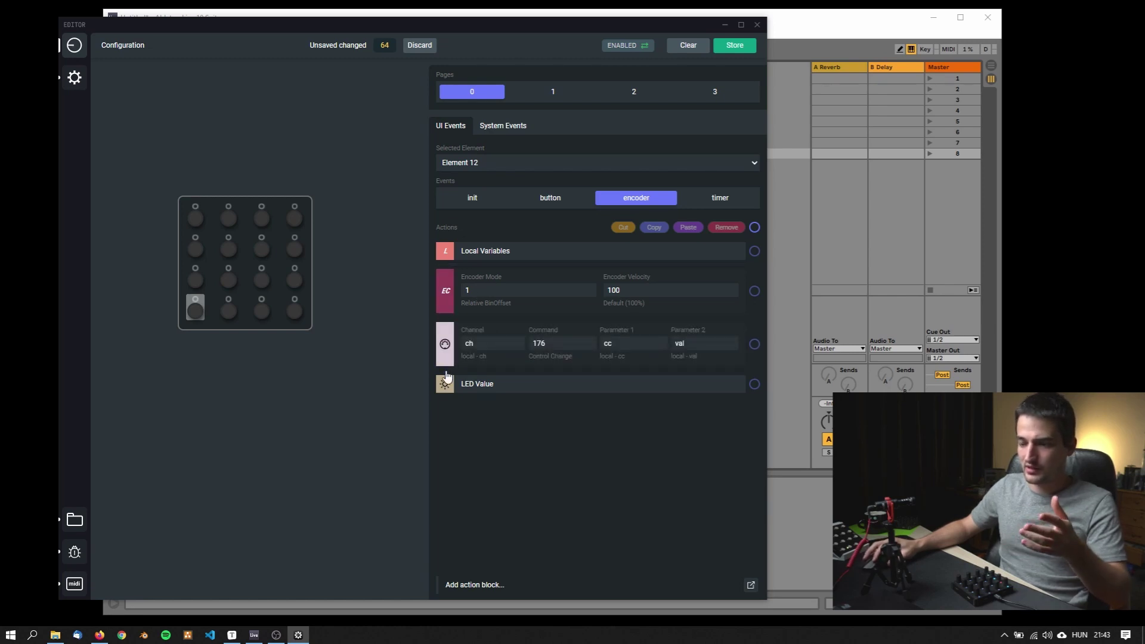
{"action": "left_click", "coordinate": [444, 342]}
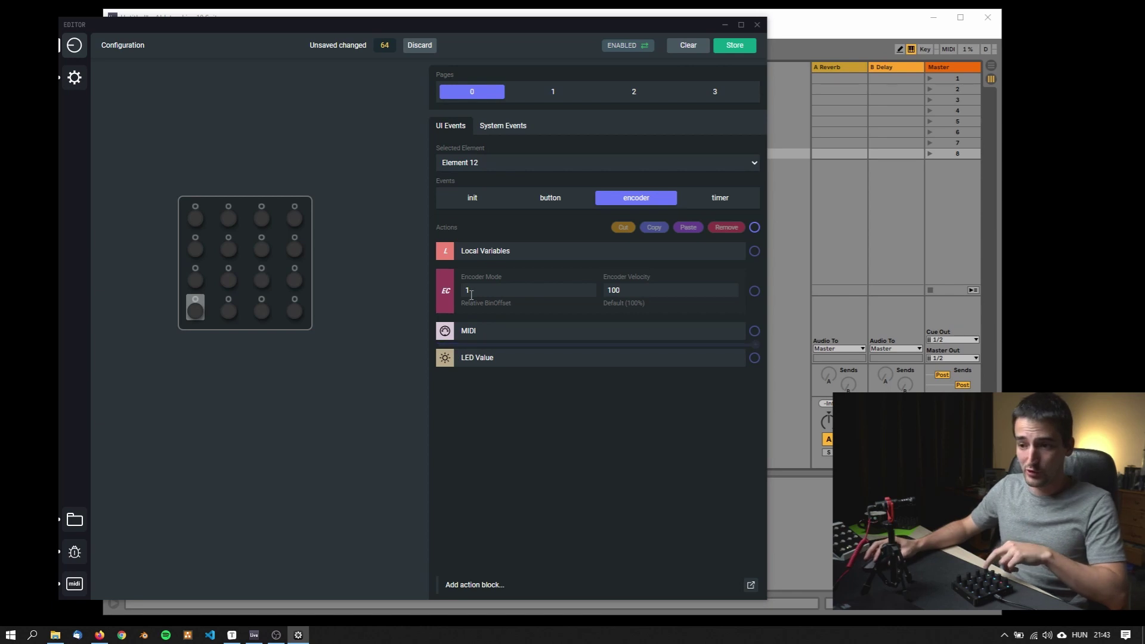
{"action": "left_click_drag", "start_coordinate": [239, 23], "coordinate": [381, 28]}
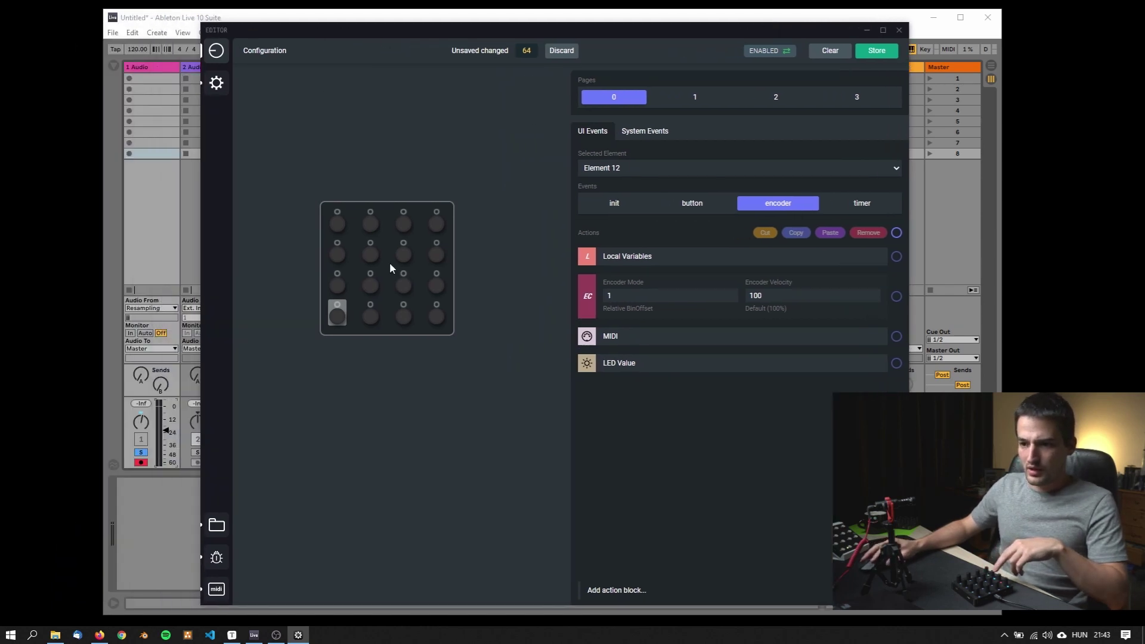
{"action": "left_click", "coordinate": [338, 294]}
{"action": "left_click", "coordinate": [334, 317]}
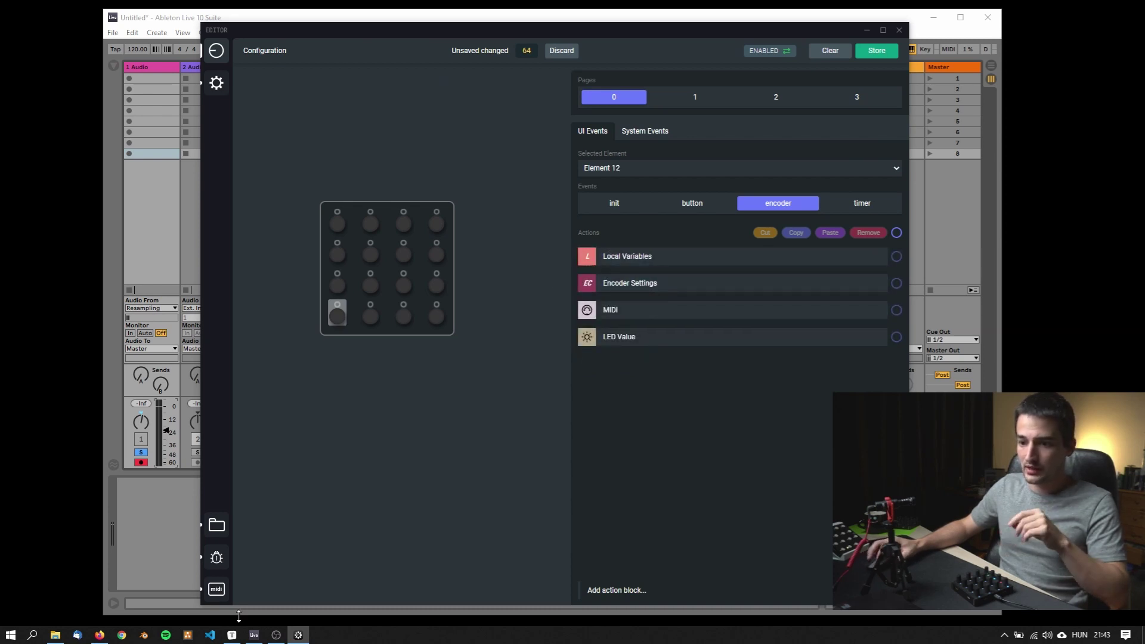
Step: Check the planned encoder and button row assignments for Page 0 in the Typora notes
{"action": "left_click", "coordinate": [232, 635]}
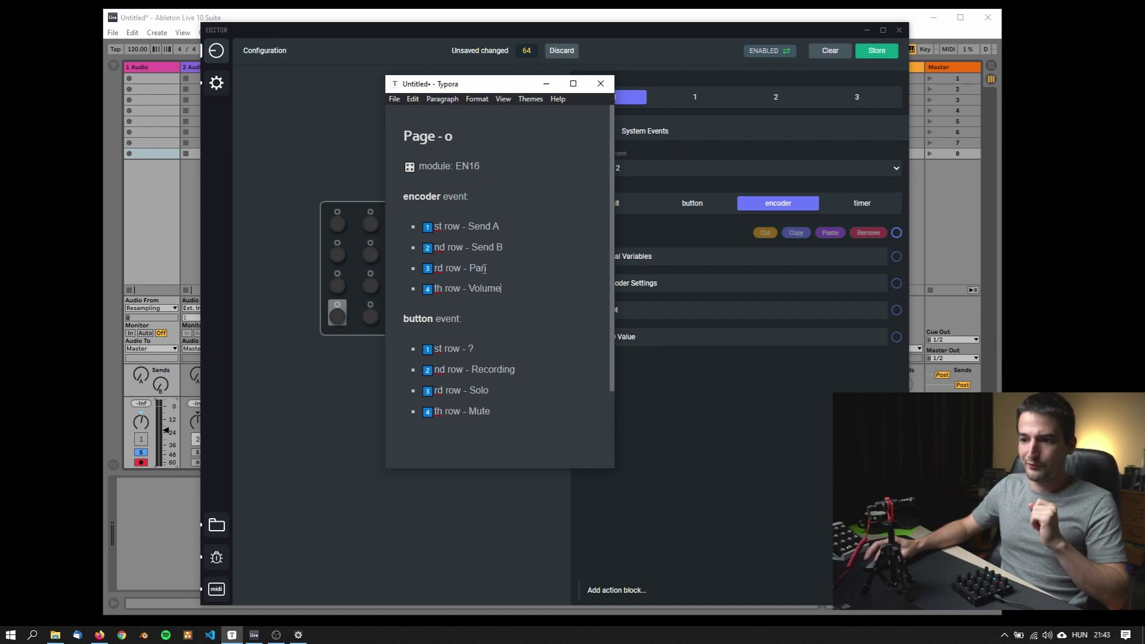
{"action": "left_click", "coordinate": [506, 233]}
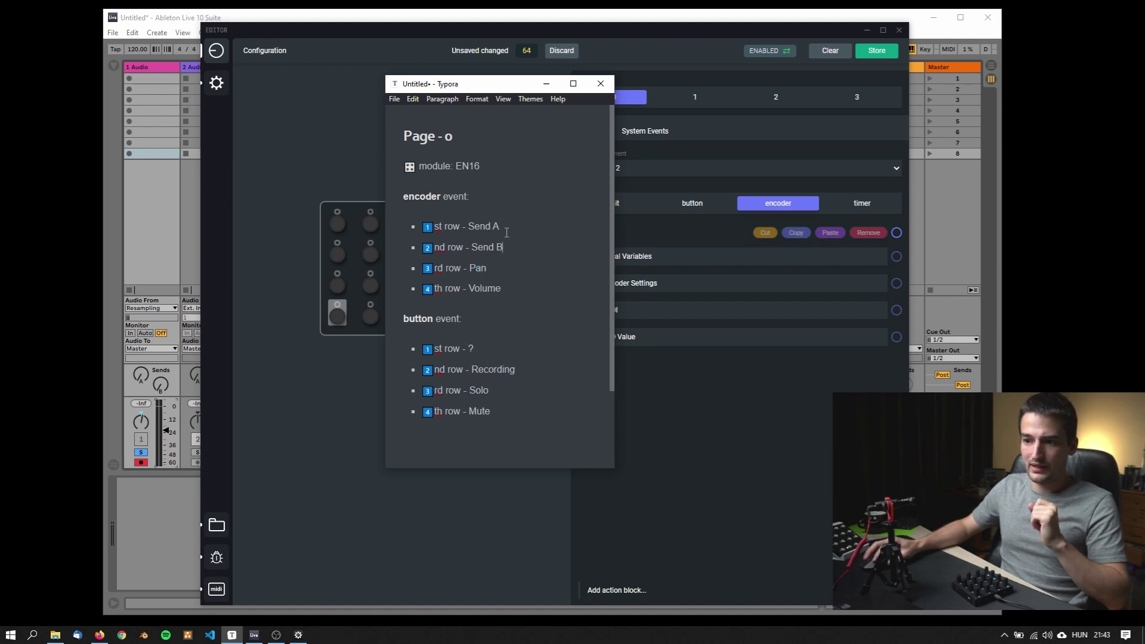
{"action": "left_click", "coordinate": [546, 83]}
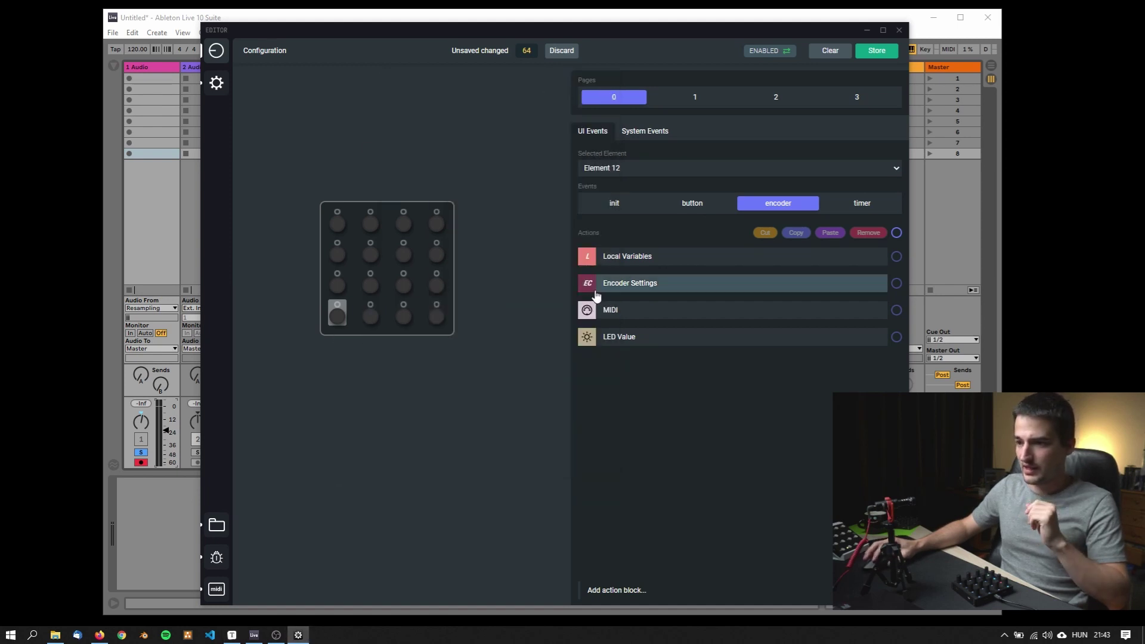
Step: Copy Element 12's Encoder Settings block and paste it between Local Variables and MIDI in Element 8's encoder event
{"action": "left_click", "coordinate": [850, 285]}
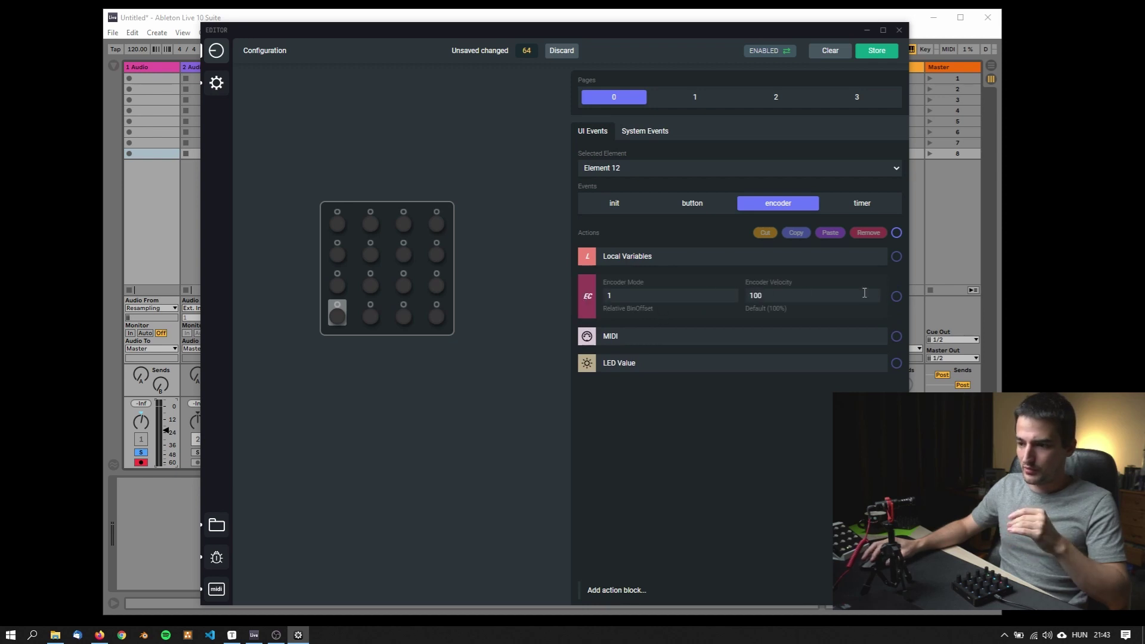
{"action": "left_click", "coordinate": [897, 296]}
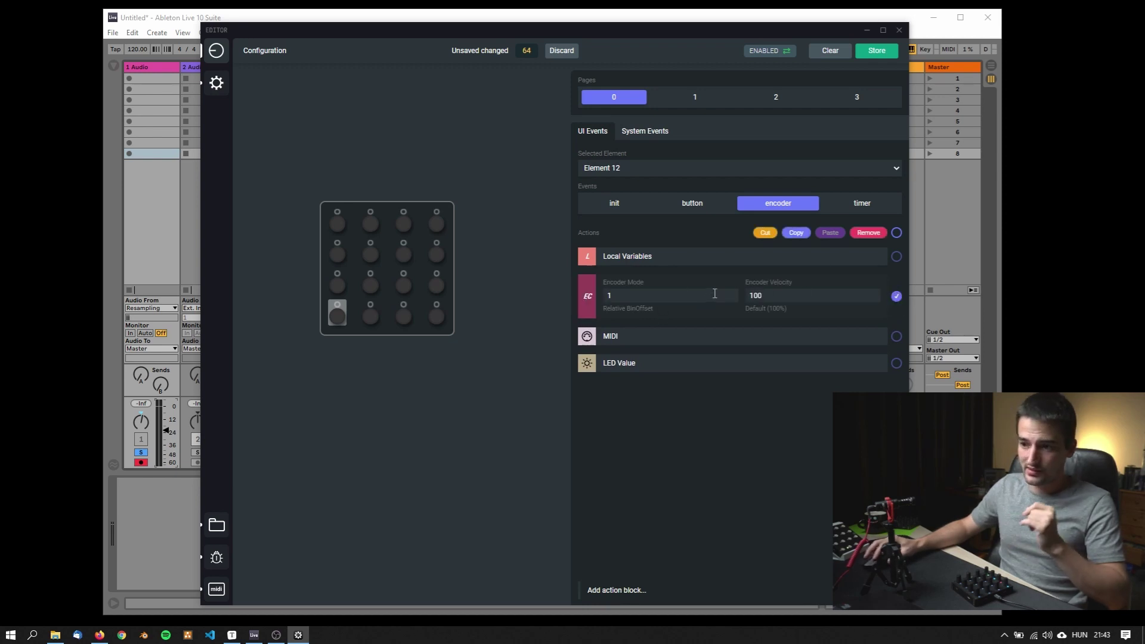
{"action": "left_click", "coordinate": [796, 232]}
{"action": "left_click", "coordinate": [337, 284]}
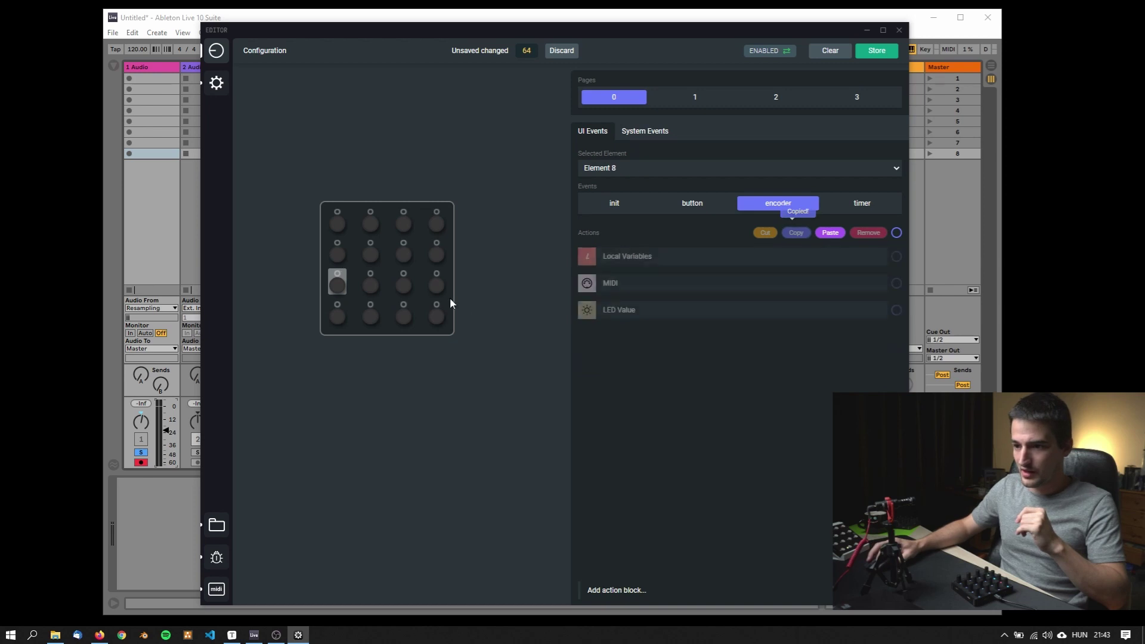
{"action": "left_click", "coordinate": [634, 269]}
{"action": "left_click", "coordinate": [459, 222]}
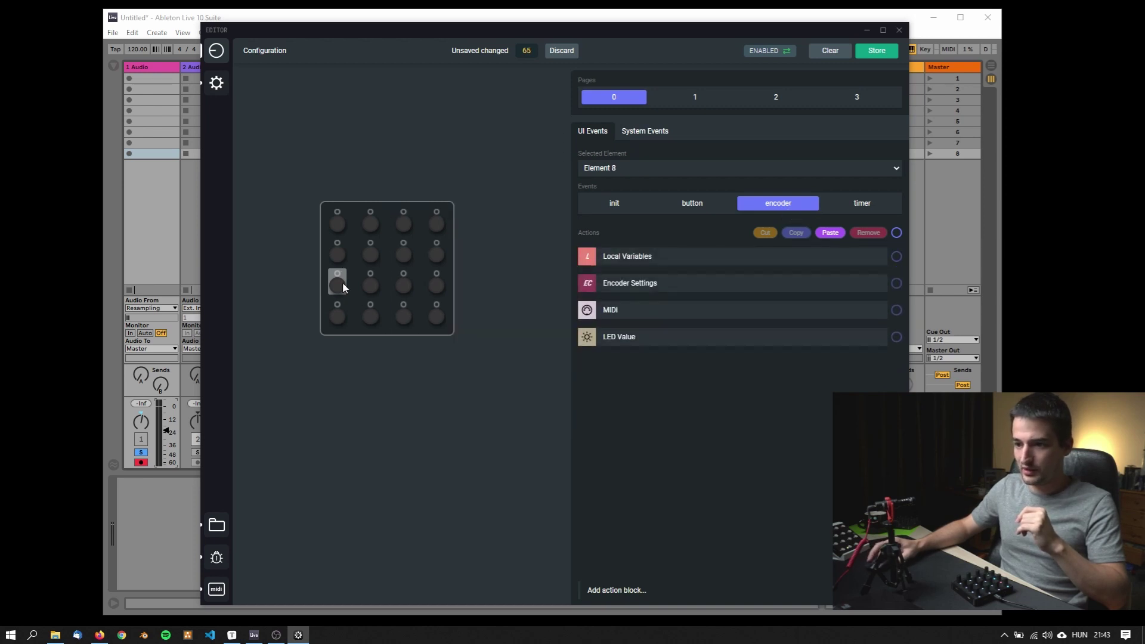
Step: Paste the copied Encoder Settings block between Local Variables and MIDI in the encoder events of Element 4 and Element 0
{"action": "left_click", "coordinate": [337, 251]}
{"action": "left_click", "coordinate": [632, 269]}
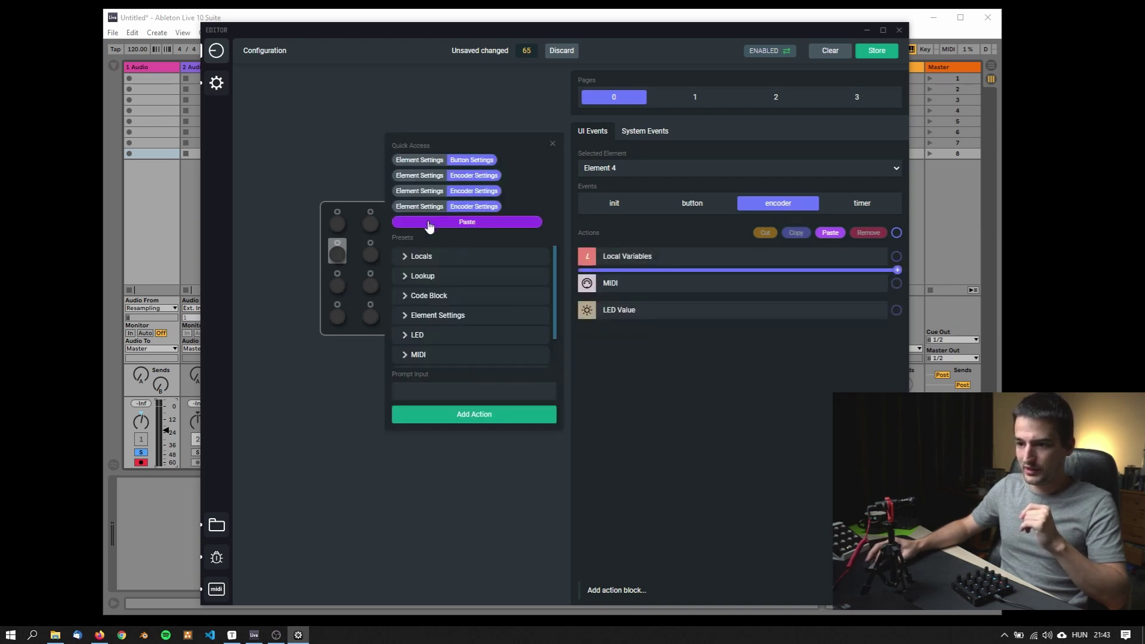
{"action": "left_click", "coordinate": [428, 222]}
{"action": "left_click", "coordinate": [337, 221]}
{"action": "left_click", "coordinate": [632, 270]}
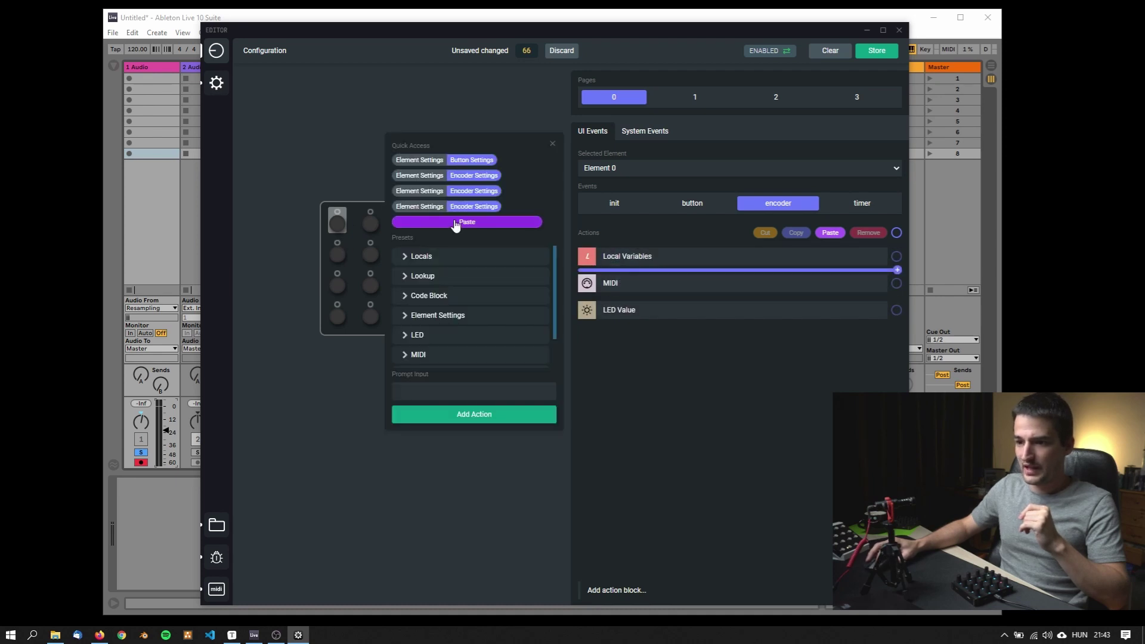
{"action": "left_click", "coordinate": [455, 223]}
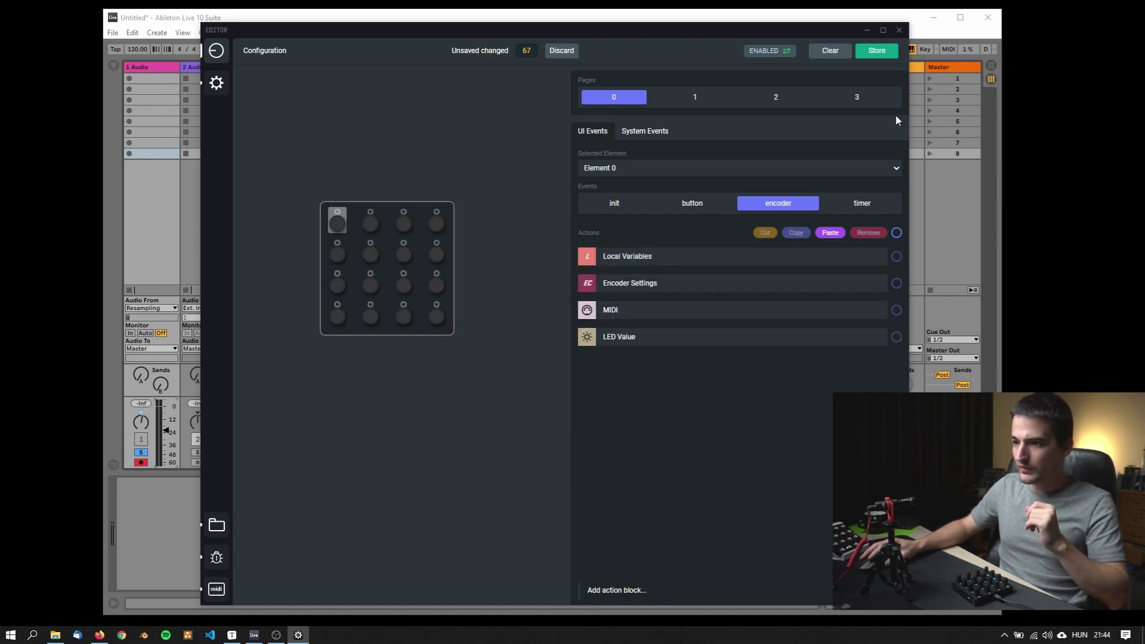
Step: In Ableton Live's MIDI mapping mode, map track 1's pan to Element 8's encoder with mode Relative (lin. BinOffset)
{"action": "left_click", "coordinate": [866, 30]}
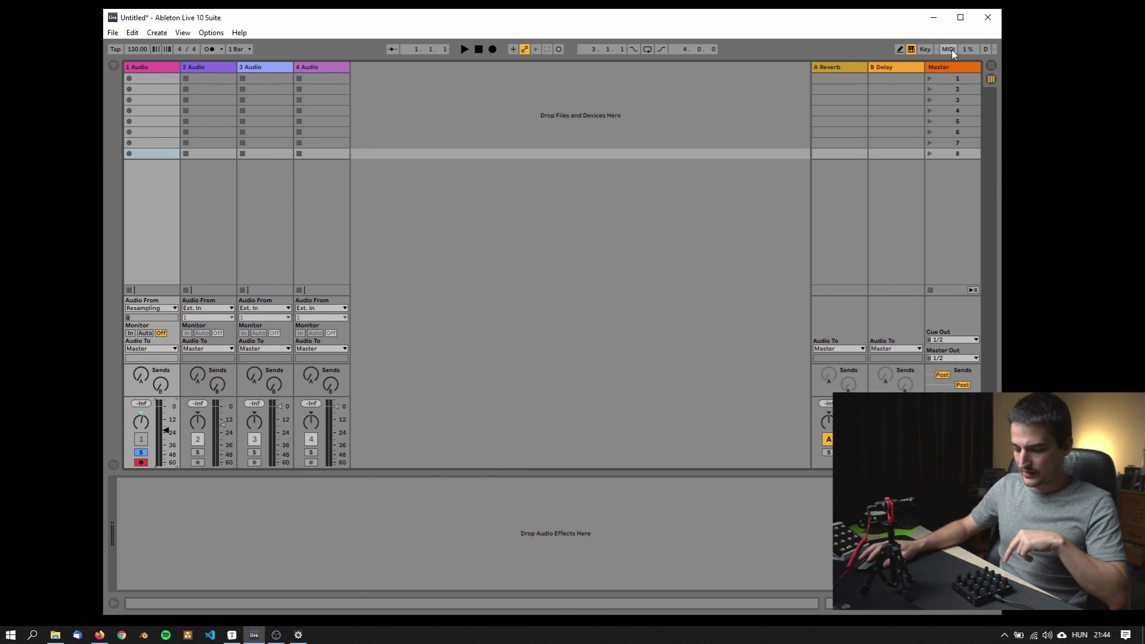
{"action": "left_click", "coordinate": [951, 50]}
{"action": "left_click", "coordinate": [143, 421]}
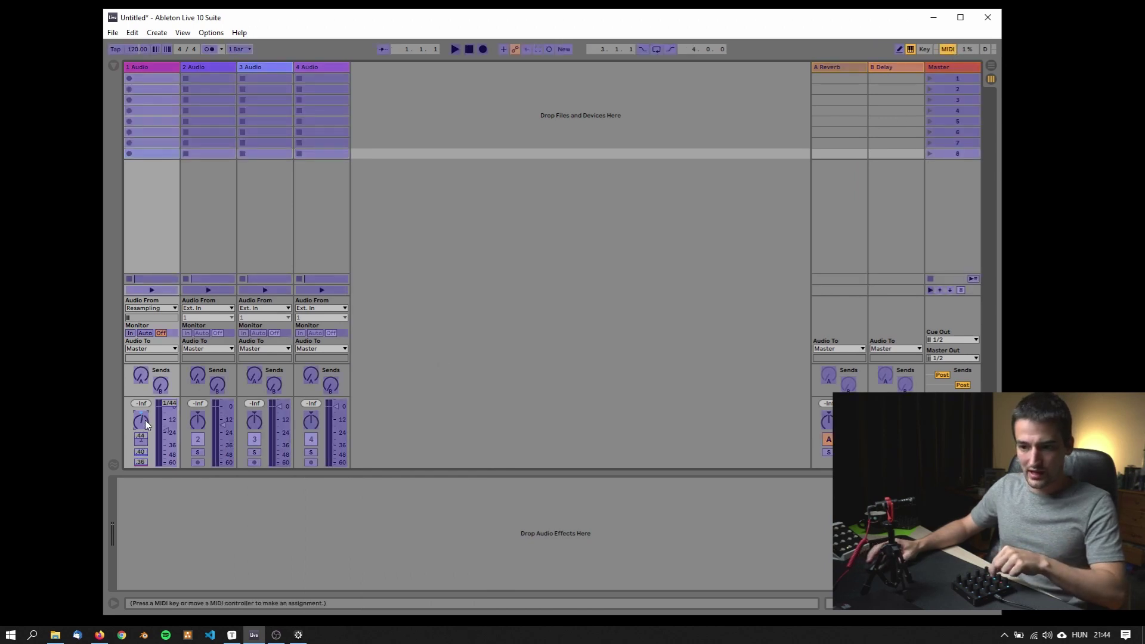
{"action": "left_click", "coordinate": [260, 602]}
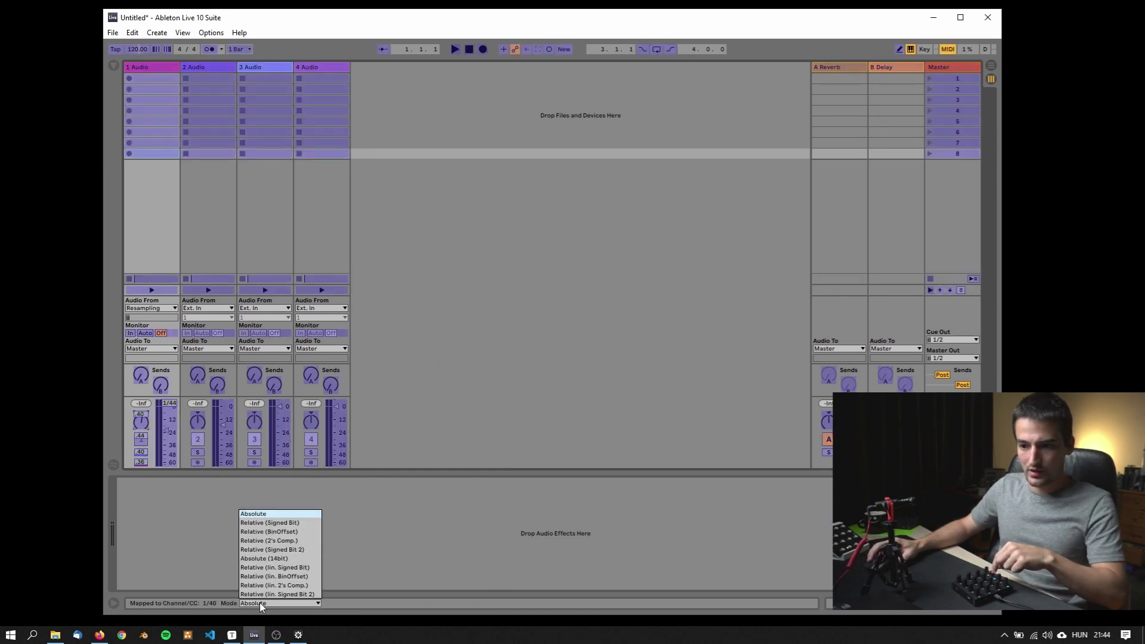
{"action": "left_click", "coordinate": [302, 577]}
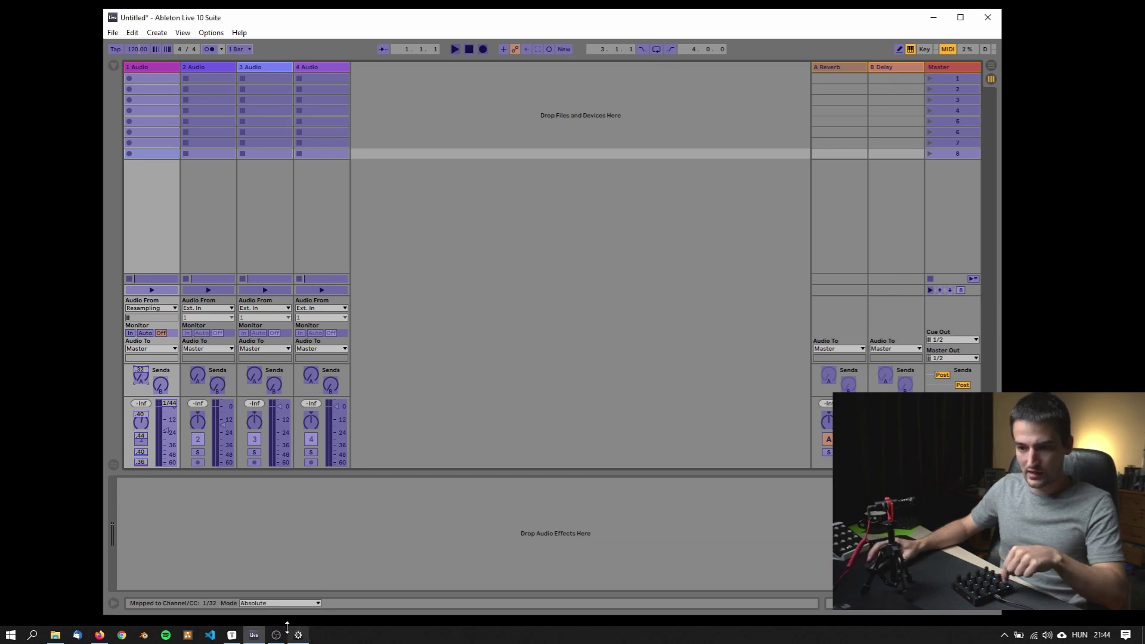
Step: Set track 1's Send A mapping to Relative (lin. BinOffset), and map Send B to Element 4's encoder in the same mode
{"action": "left_click", "coordinate": [257, 603]}
{"action": "left_click", "coordinate": [302, 574]}
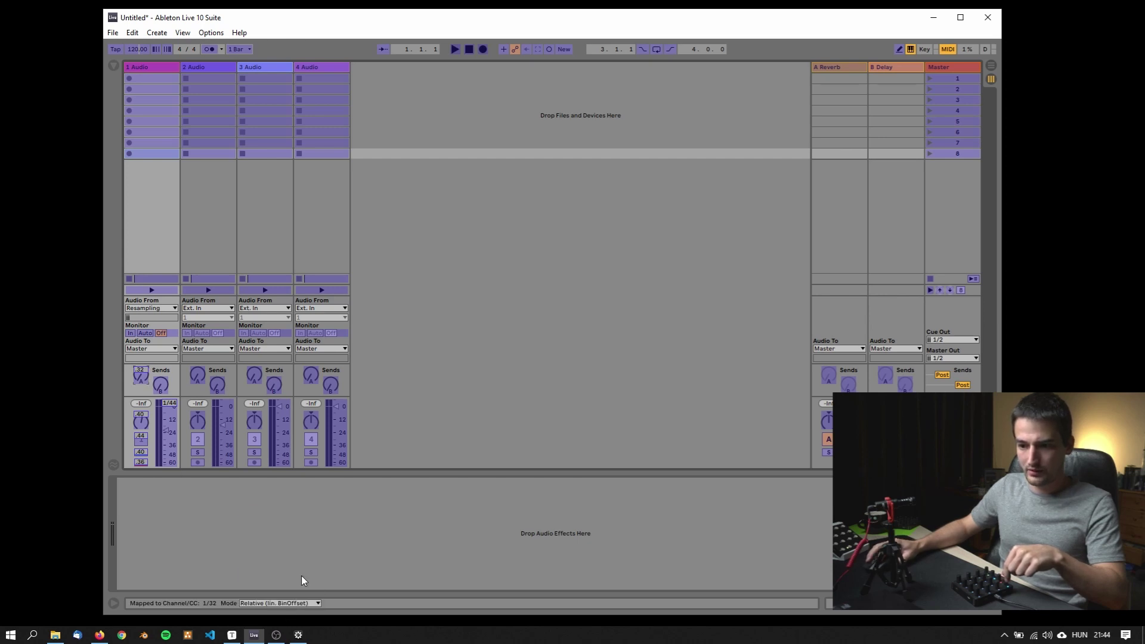
{"action": "left_click", "coordinate": [164, 386]}
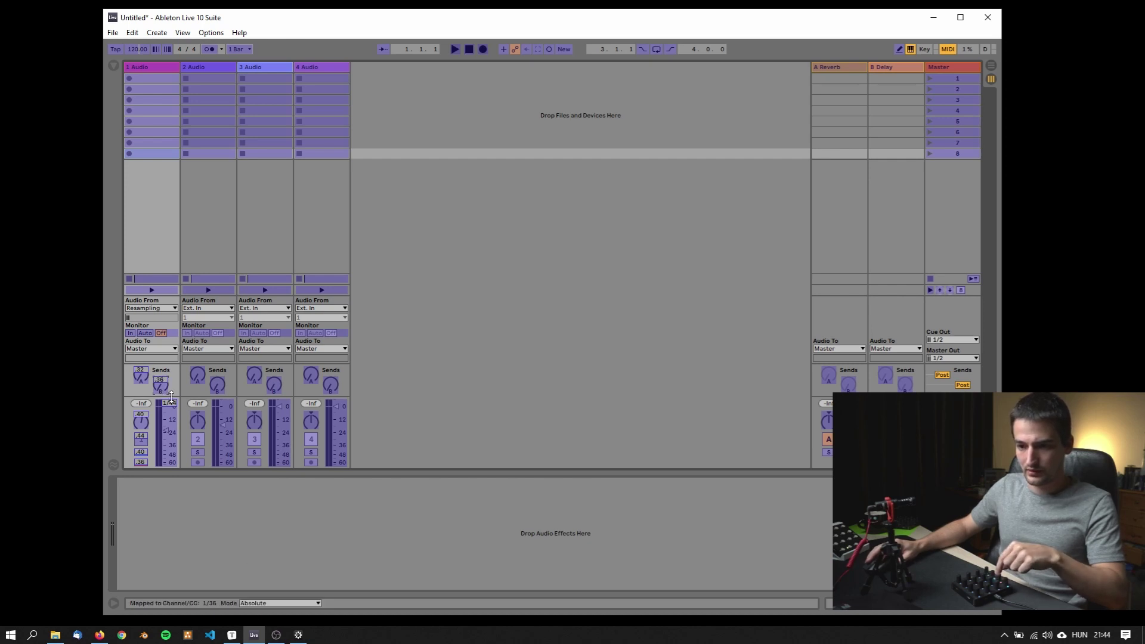
{"action": "left_click", "coordinate": [273, 603]}
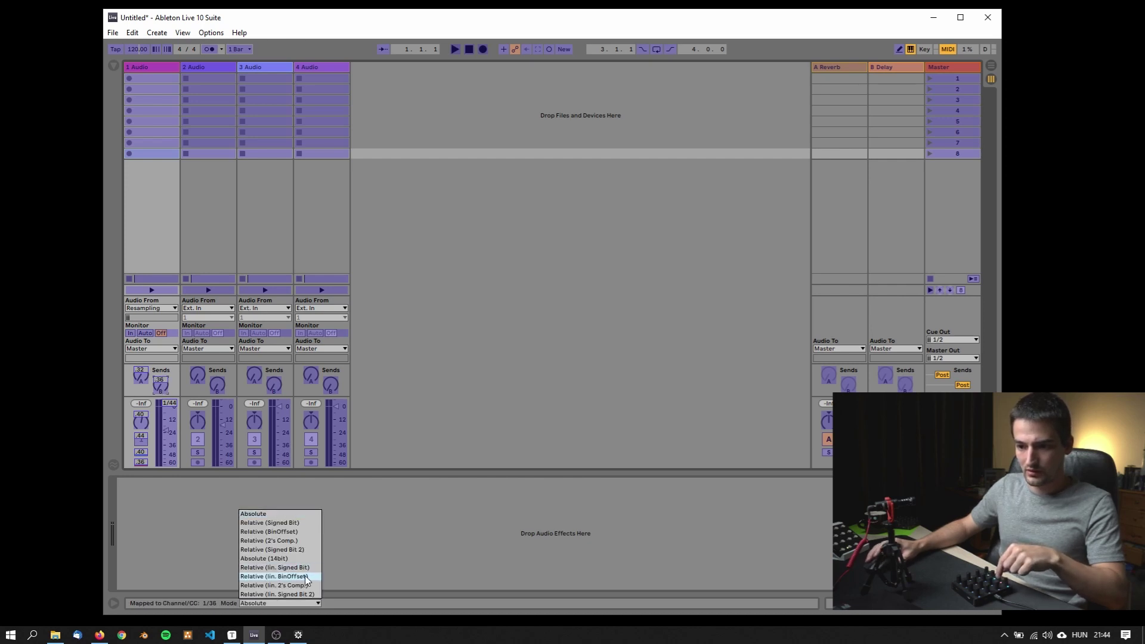
{"action": "left_click", "coordinate": [280, 576]}
{"action": "left_click", "coordinate": [948, 49]}
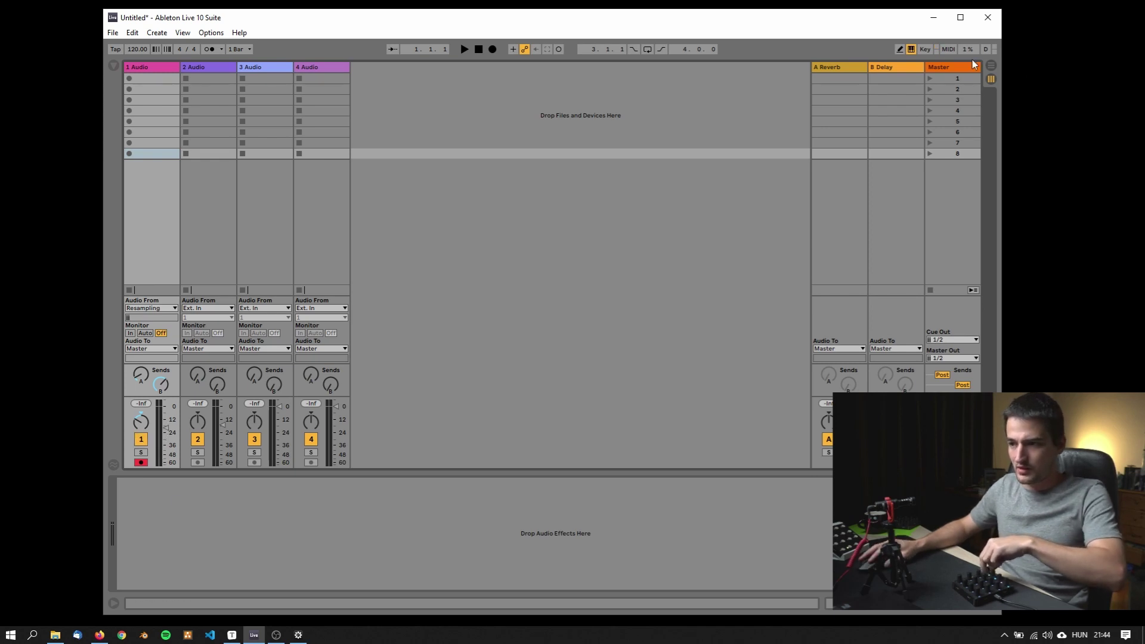
Step: Inspect the MIDI assignments of track 1's activator switch and volume fader in MIDI mapping mode
{"action": "left_click", "coordinate": [947, 50]}
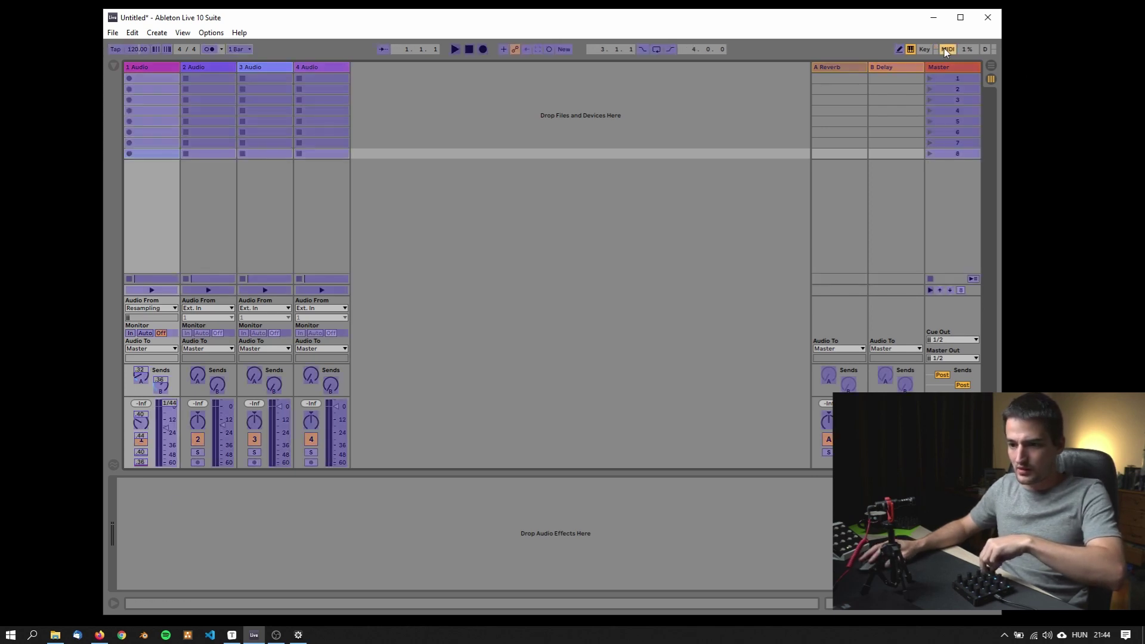
{"action": "left_click", "coordinate": [141, 445]}
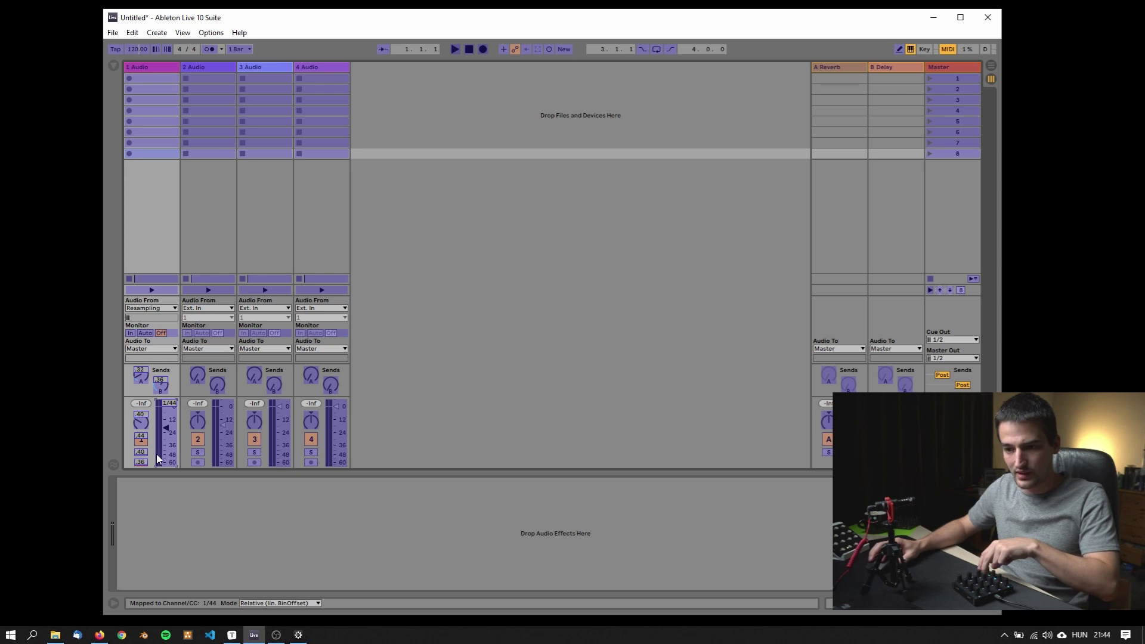
{"action": "left_click", "coordinate": [949, 49]}
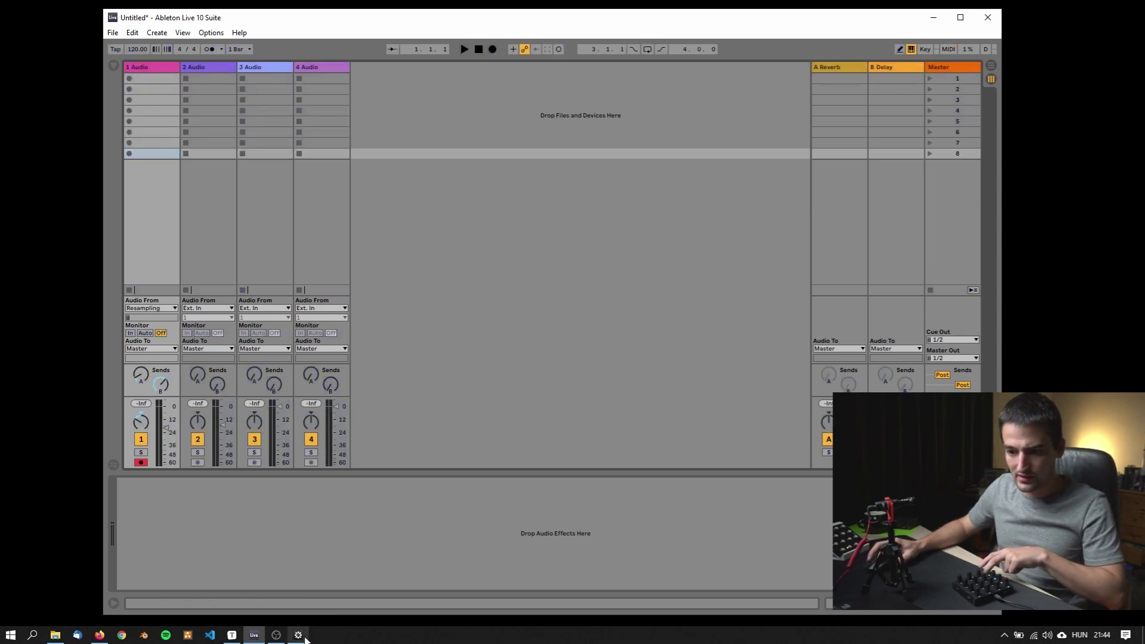
Step: Raise track 1's volume fader to about -10.4 dB
{"action": "mouse_move", "coordinate": [304, 637]}
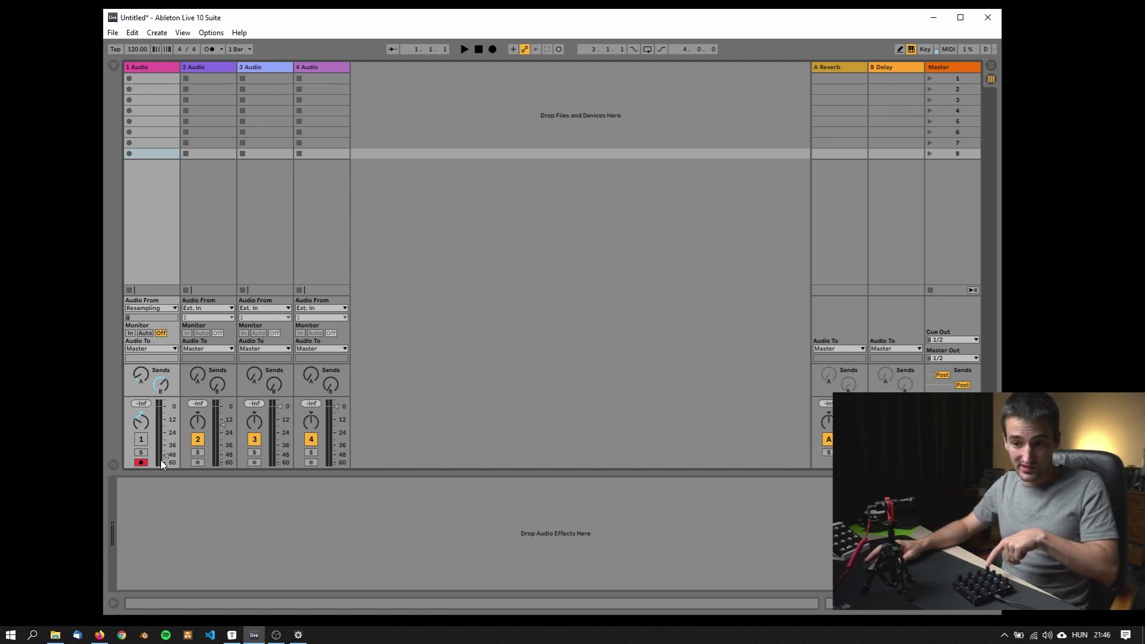
{"action": "left_click_drag", "start_coordinate": [160, 460], "coordinate": [165, 424]}
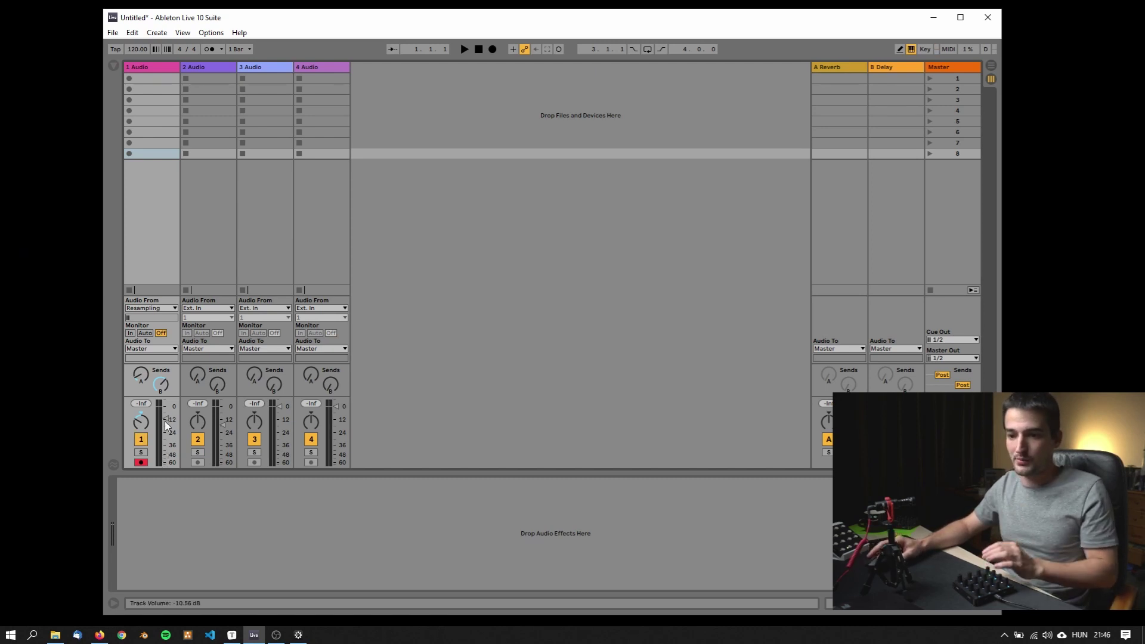
Step: Switch to Grid Editor and examine the command options and local variables behind Element 12's button MIDI action
{"action": "key", "text": "alt+Tab"}
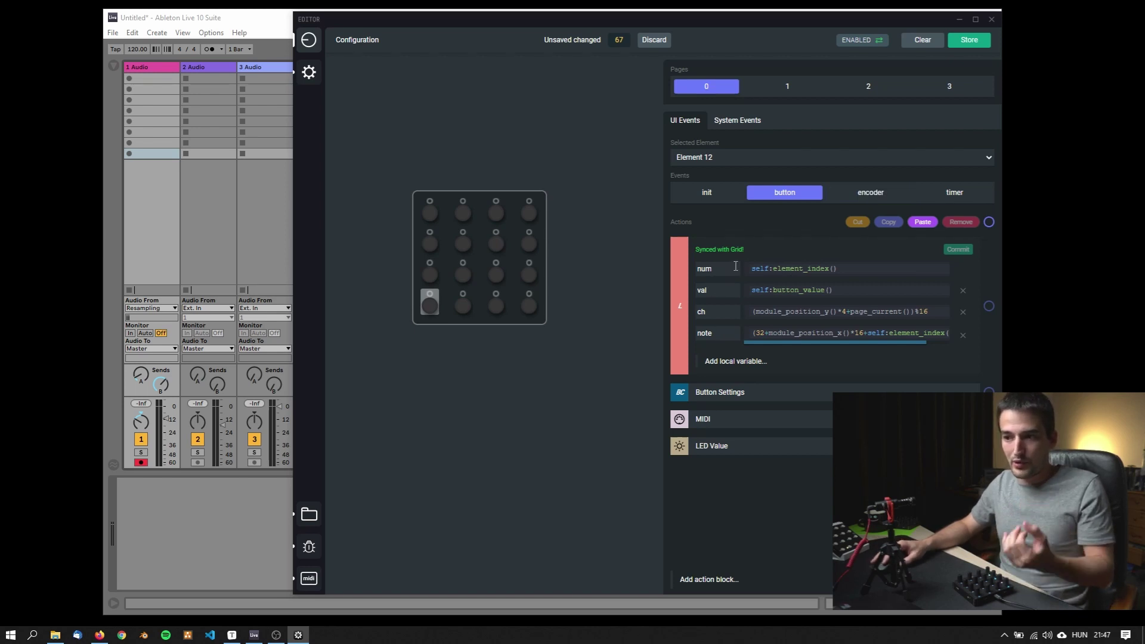
{"action": "left_click", "coordinate": [724, 417]}
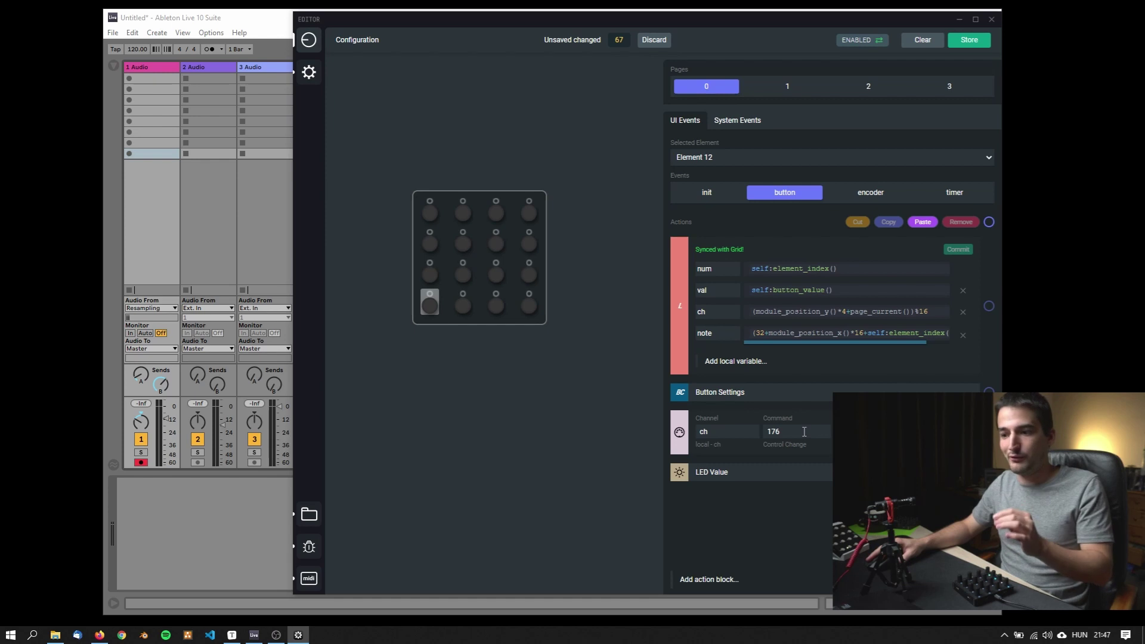
{"action": "left_click", "coordinate": [782, 435]}
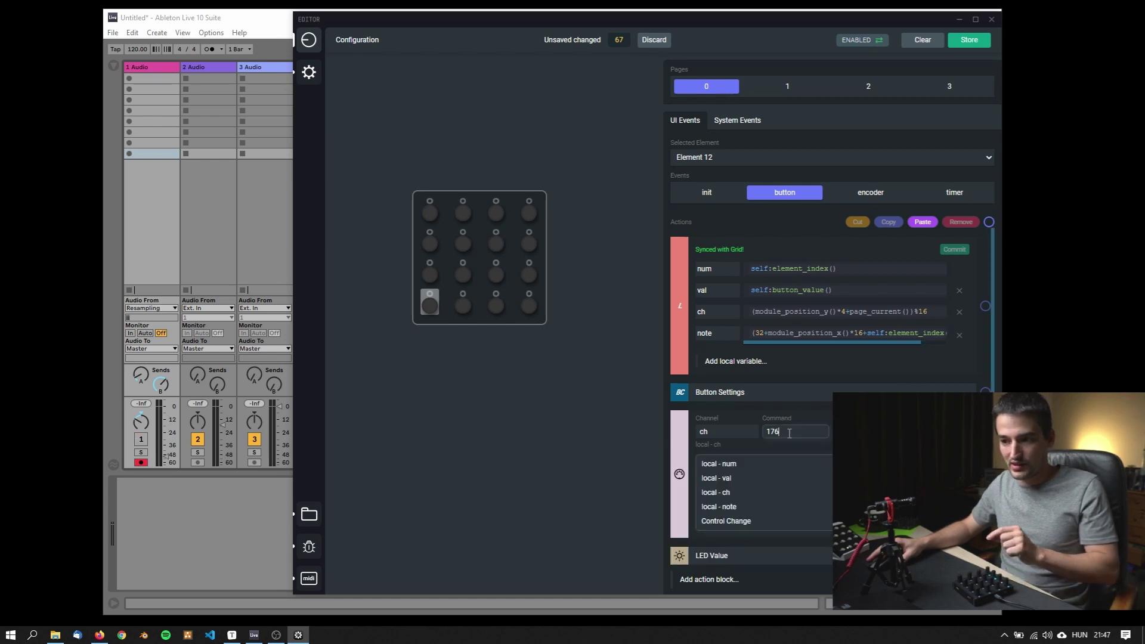
{"action": "scroll", "coordinate": [781, 510], "scroll_direction": "down", "scroll_amount": 1}
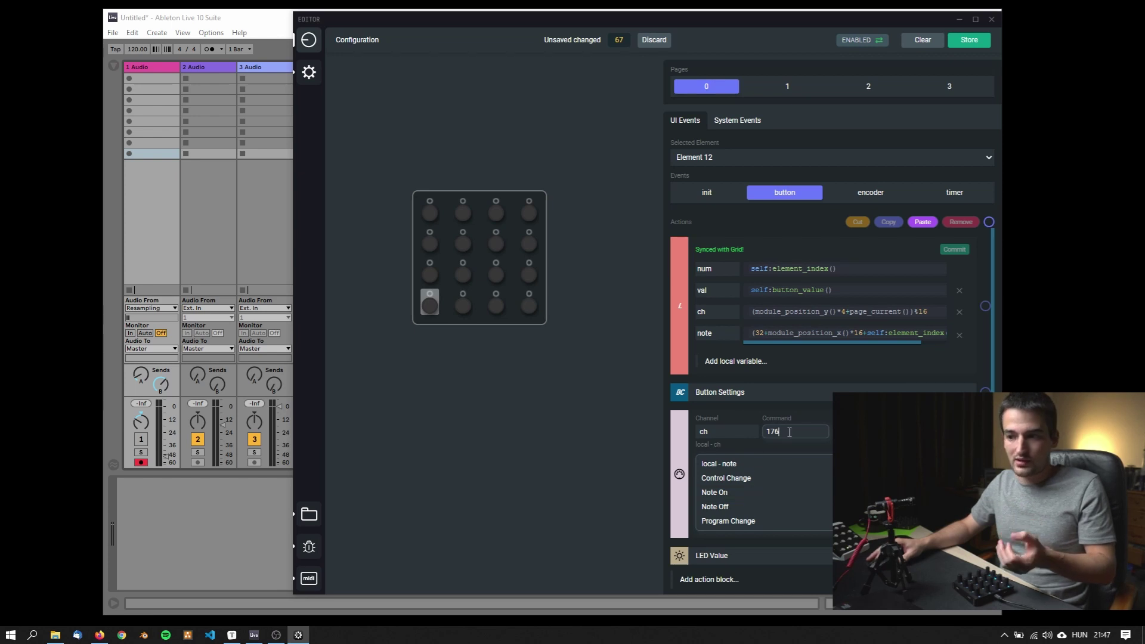
{"action": "key", "text": "Tab"}
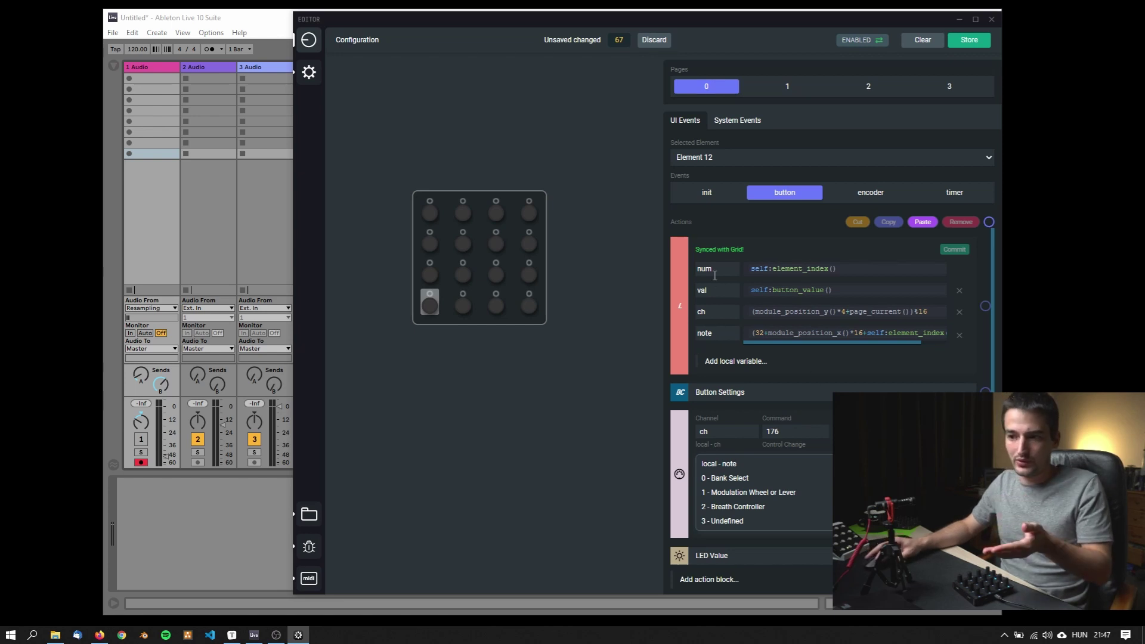
{"action": "left_click", "coordinate": [719, 332]}
{"action": "left_click_drag", "start_coordinate": [831, 343], "coordinate": [793, 346]}
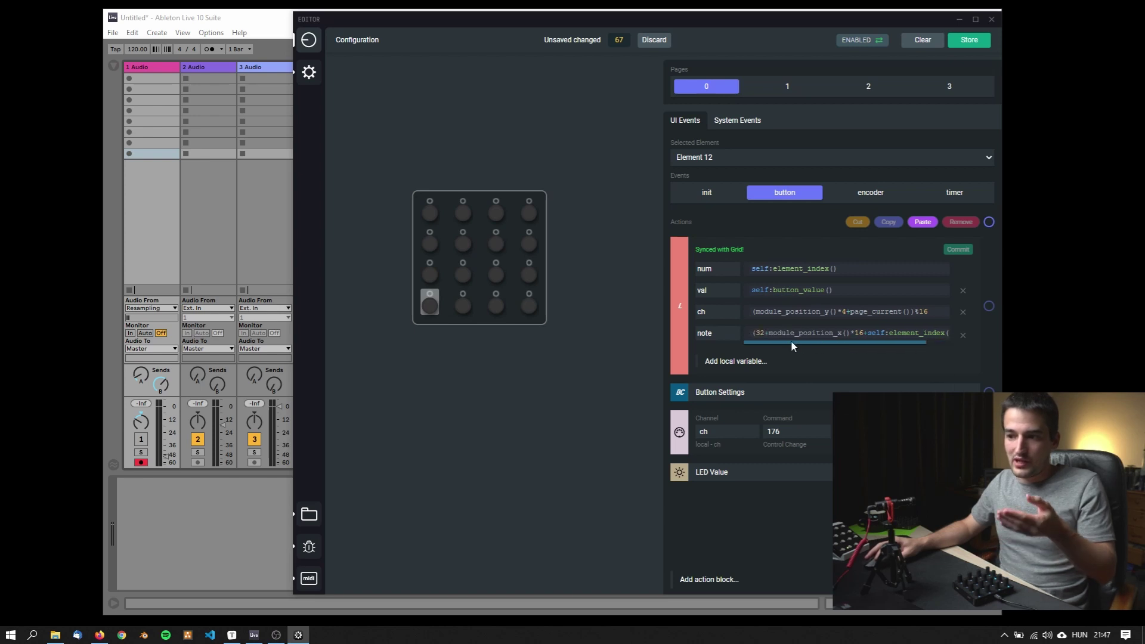
{"action": "left_click", "coordinate": [810, 431]}
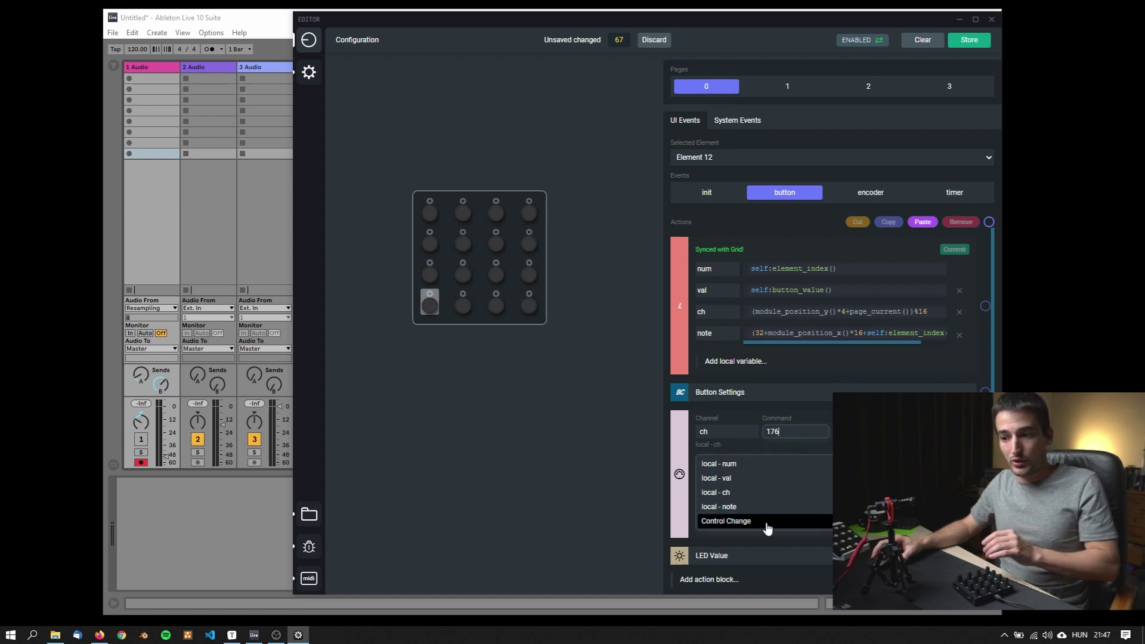
{"action": "left_click", "coordinate": [883, 197]}
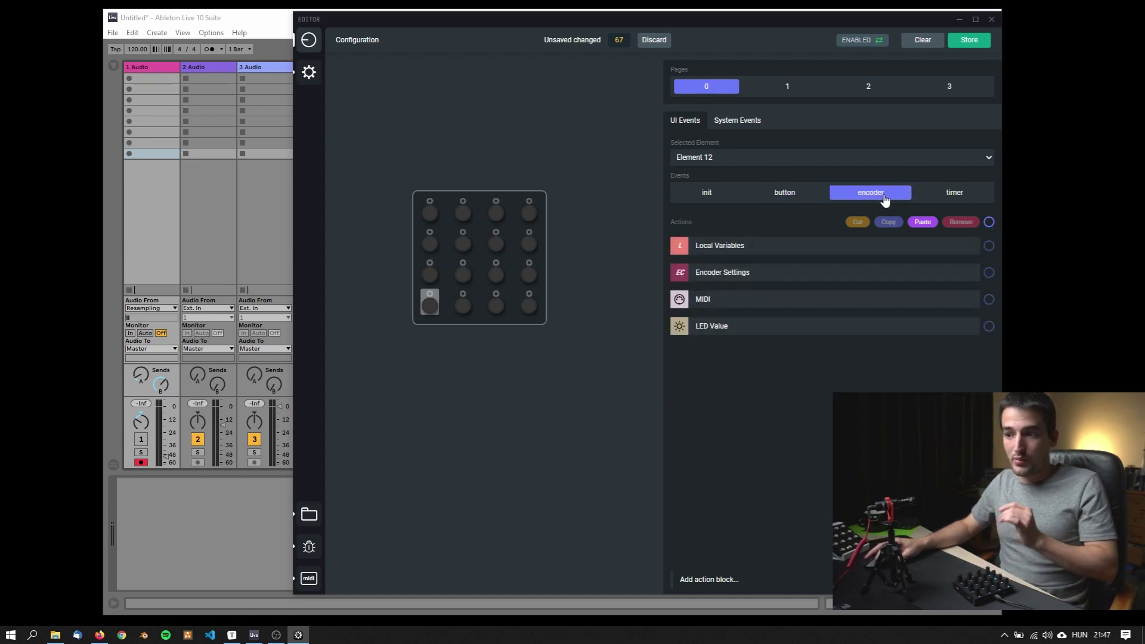
{"action": "left_click", "coordinate": [805, 193]}
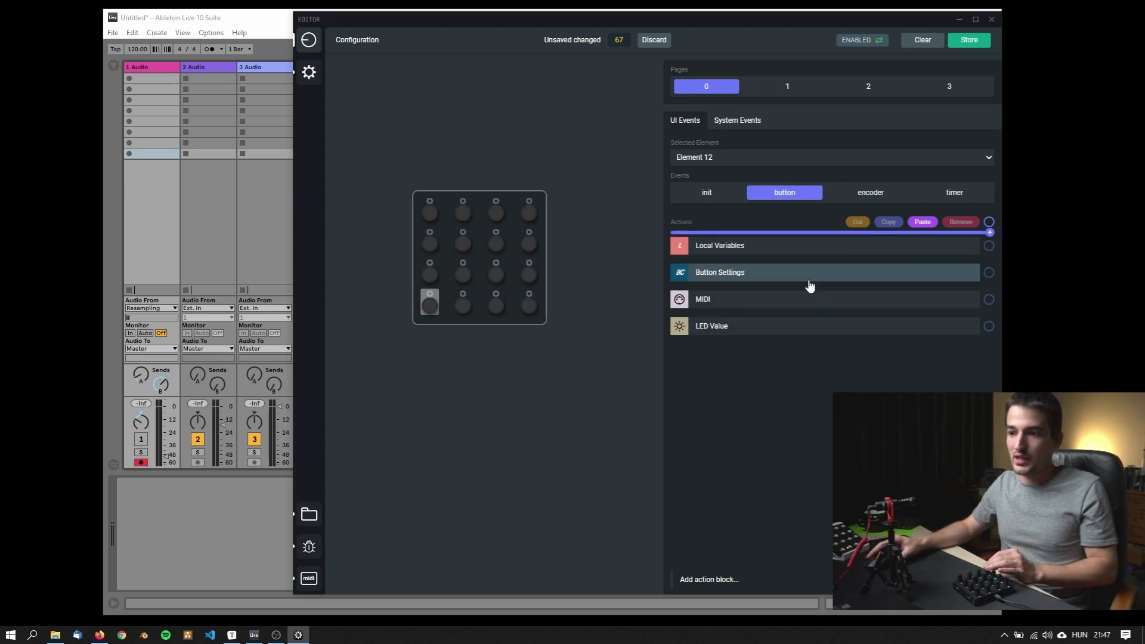
Step: Append +1 to the ch local variable in Element 12's button event and commit it
{"action": "left_click", "coordinate": [748, 247]}
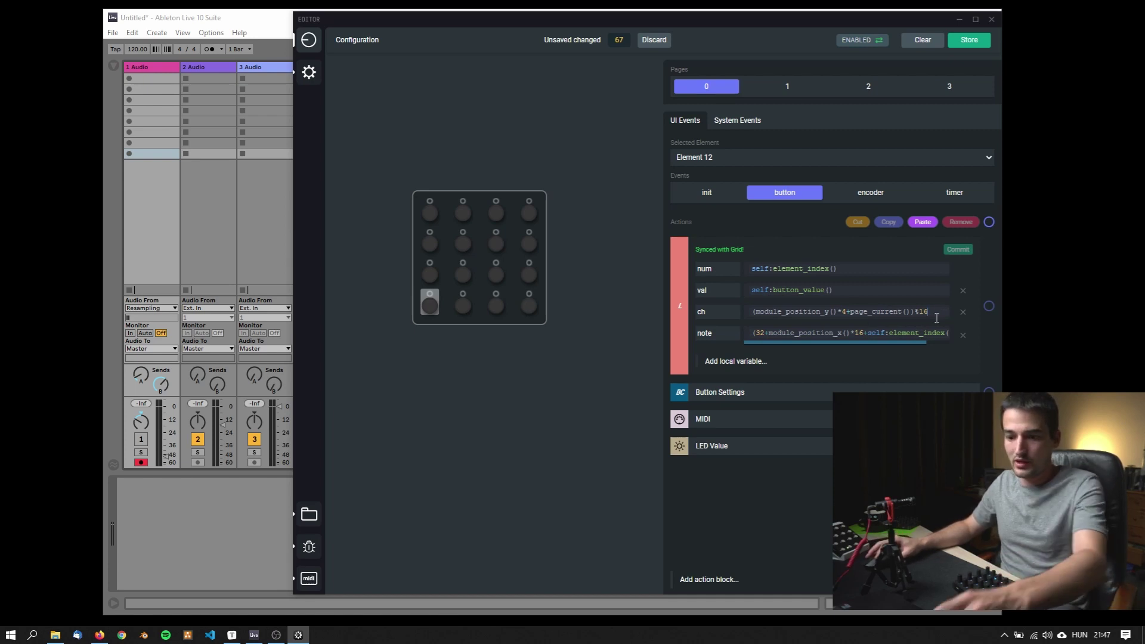
{"action": "type", "text": "+1"}
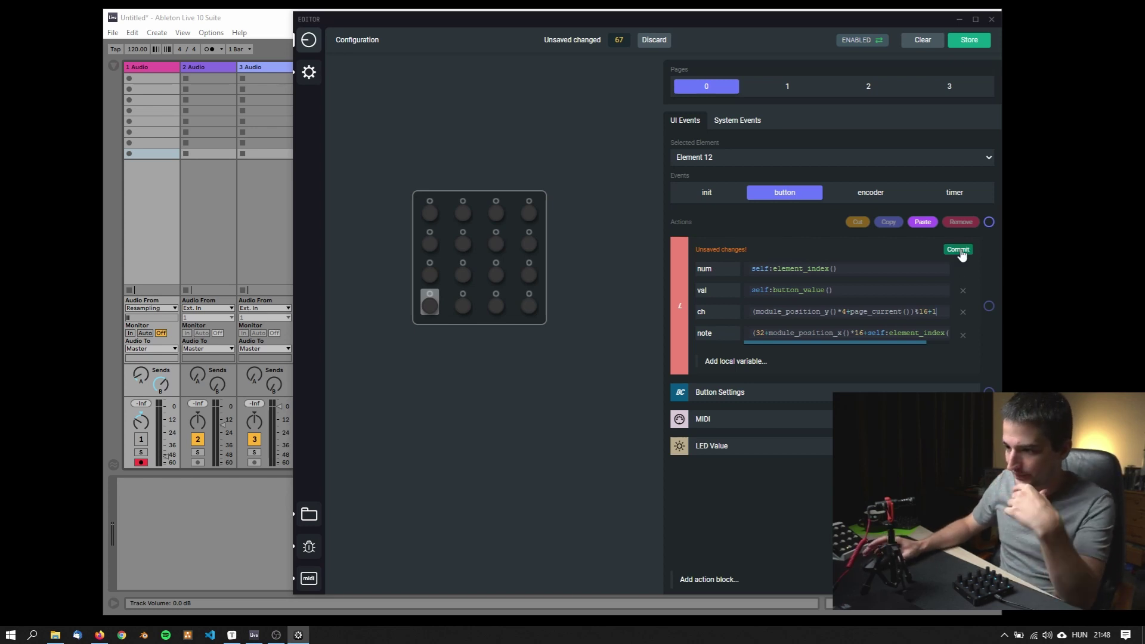
{"action": "left_click", "coordinate": [958, 250]}
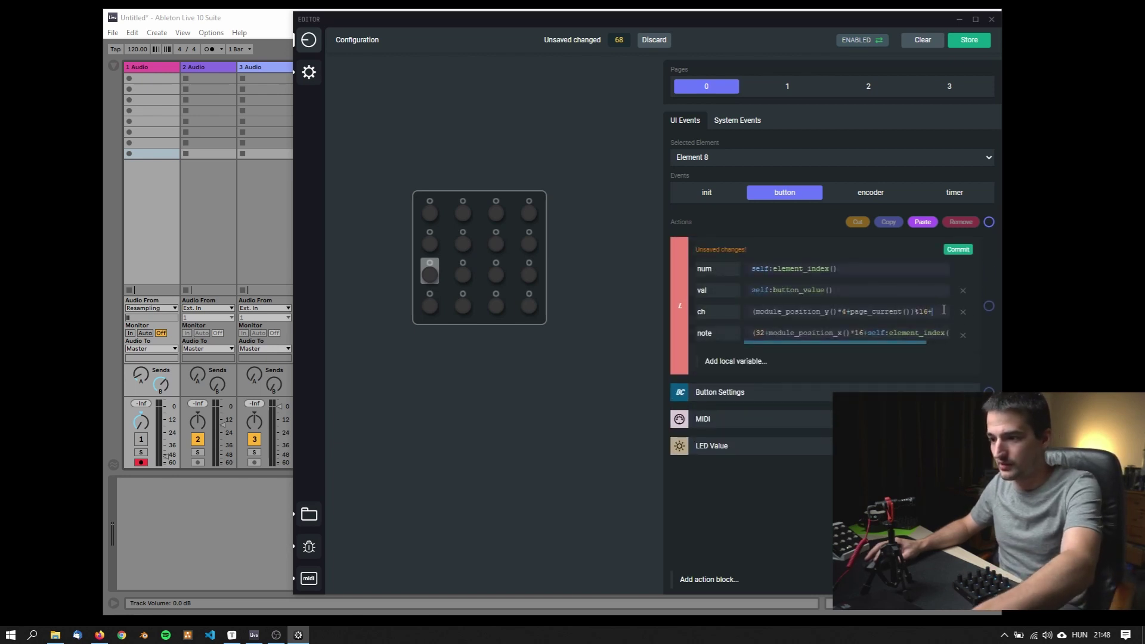
Step: Append +1 to the ch local variable in the button events of Elements 8, 4 and 0, committing each one
{"action": "type", "text": "+1"}
{"action": "left_click", "coordinate": [967, 251]}
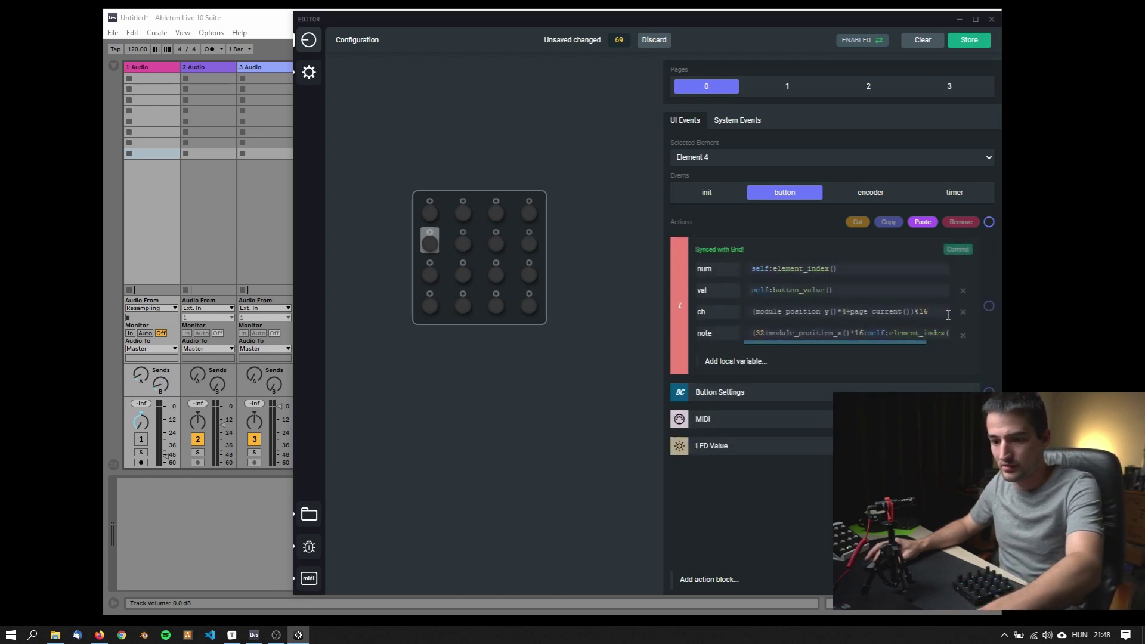
{"action": "left_click", "coordinate": [948, 315]}
{"action": "type", "text": "+1"}
{"action": "left_click", "coordinate": [964, 252]}
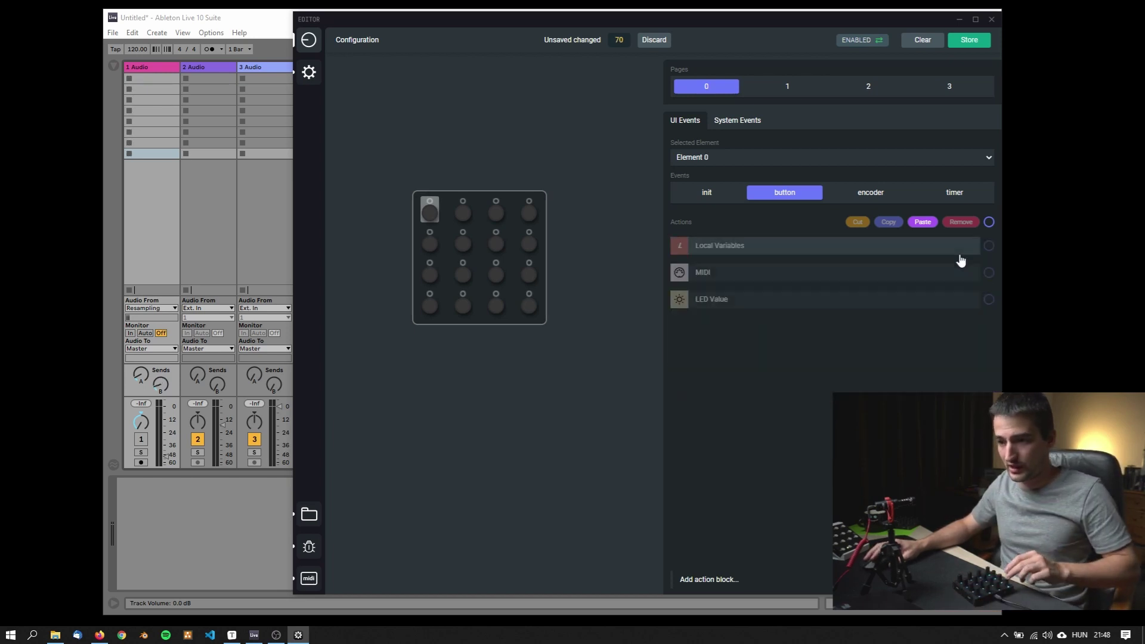
{"action": "left_click", "coordinate": [934, 311]}
{"action": "type", "text": "+page_current())%16+1"}
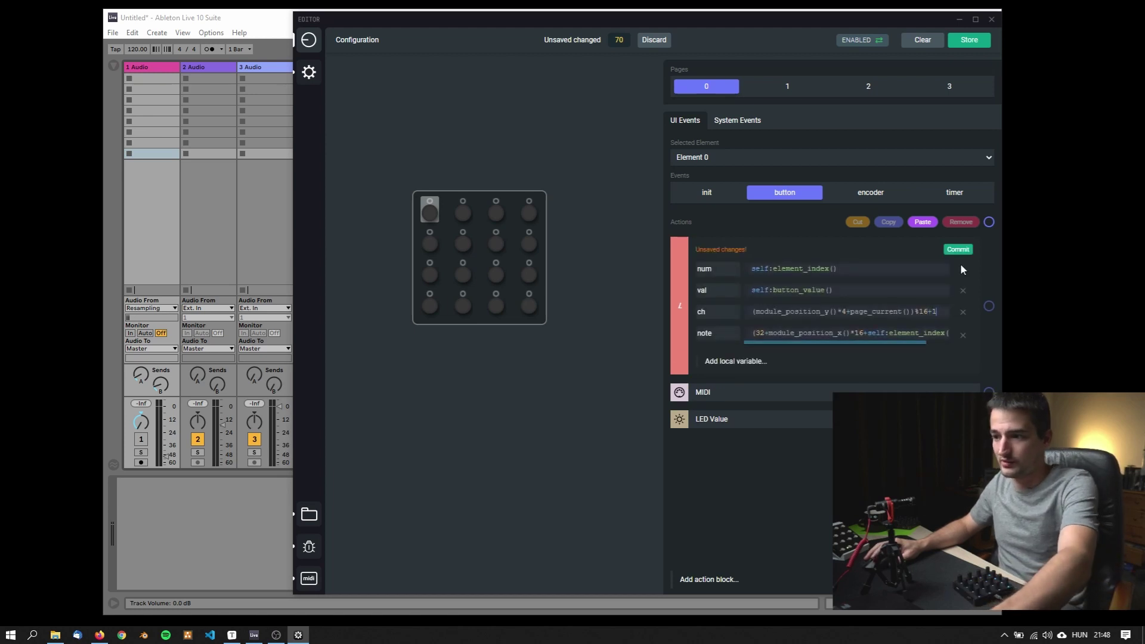
{"action": "left_click", "coordinate": [959, 250]}
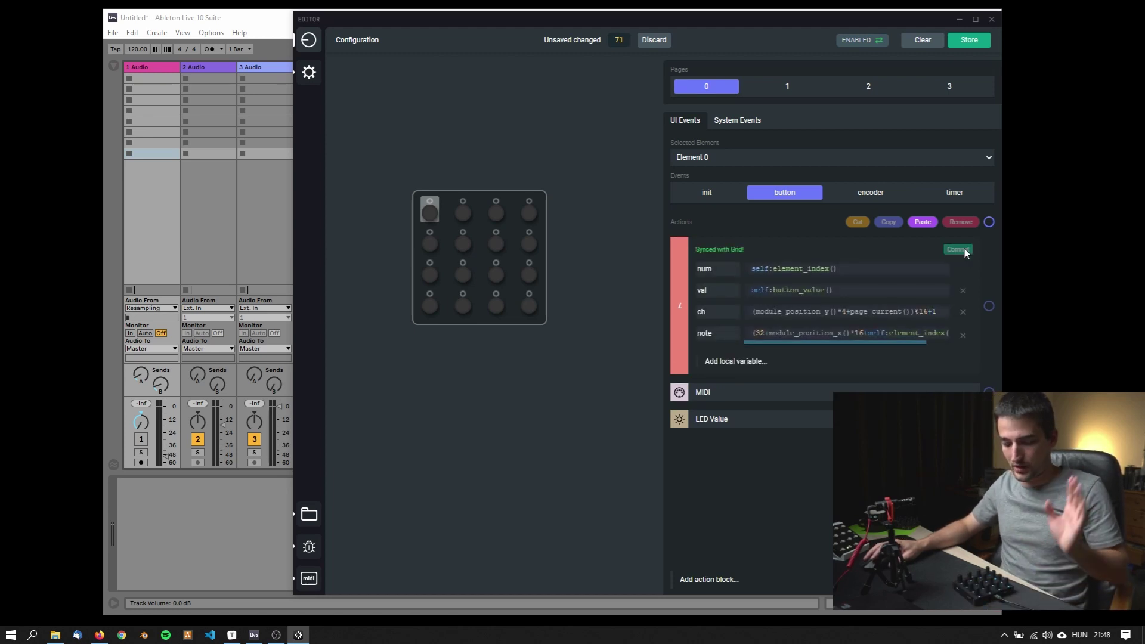
Step: Switch to Ableton Live and delete the MIDI mappings of track 1's activator, solo and arm buttons
{"action": "key", "text": "alt+Tab"}
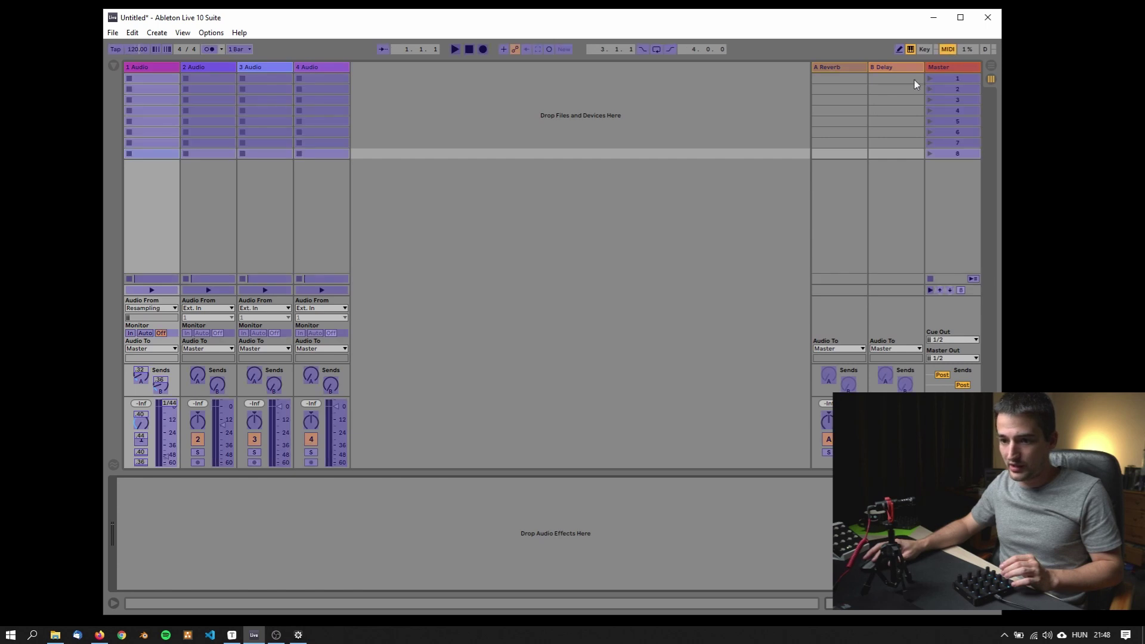
{"action": "left_click", "coordinate": [142, 439]}
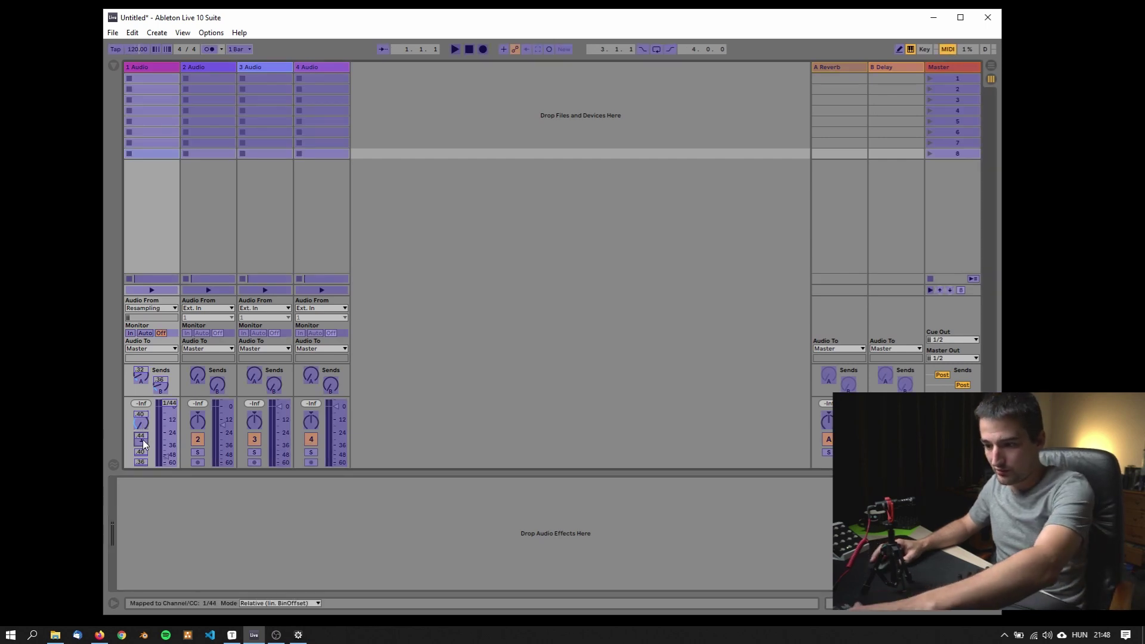
{"action": "key", "text": "Delete"}
{"action": "left_click", "coordinate": [142, 452]}
{"action": "key", "text": "Delete"}
{"action": "left_click", "coordinate": [143, 461]}
{"action": "key", "text": "Delete"}
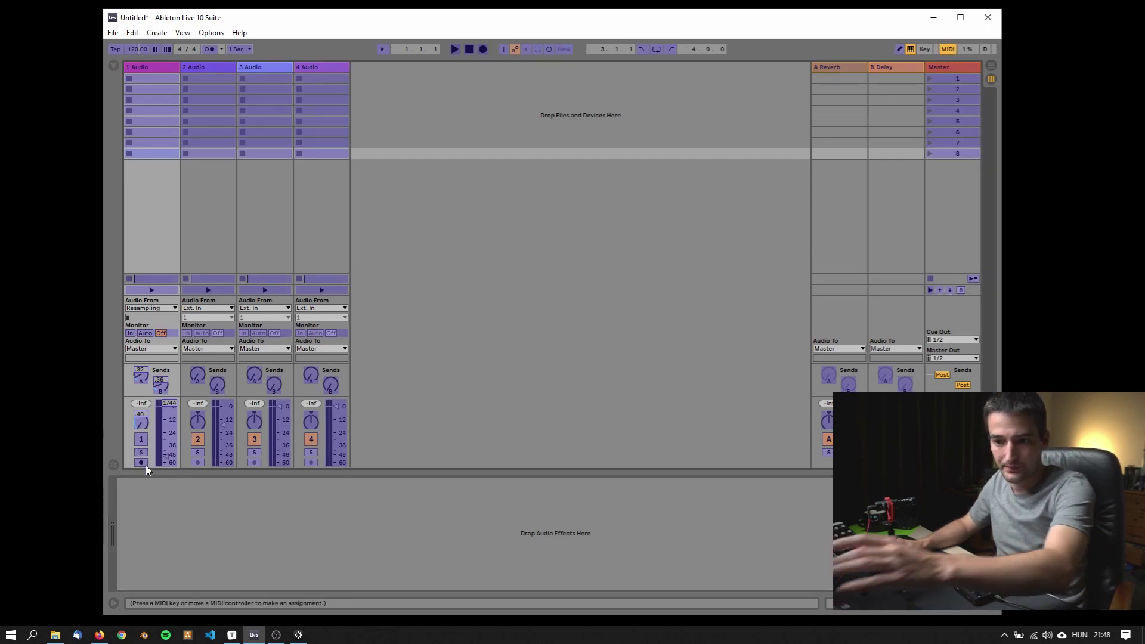
{"action": "key", "text": "ctrl+m"}
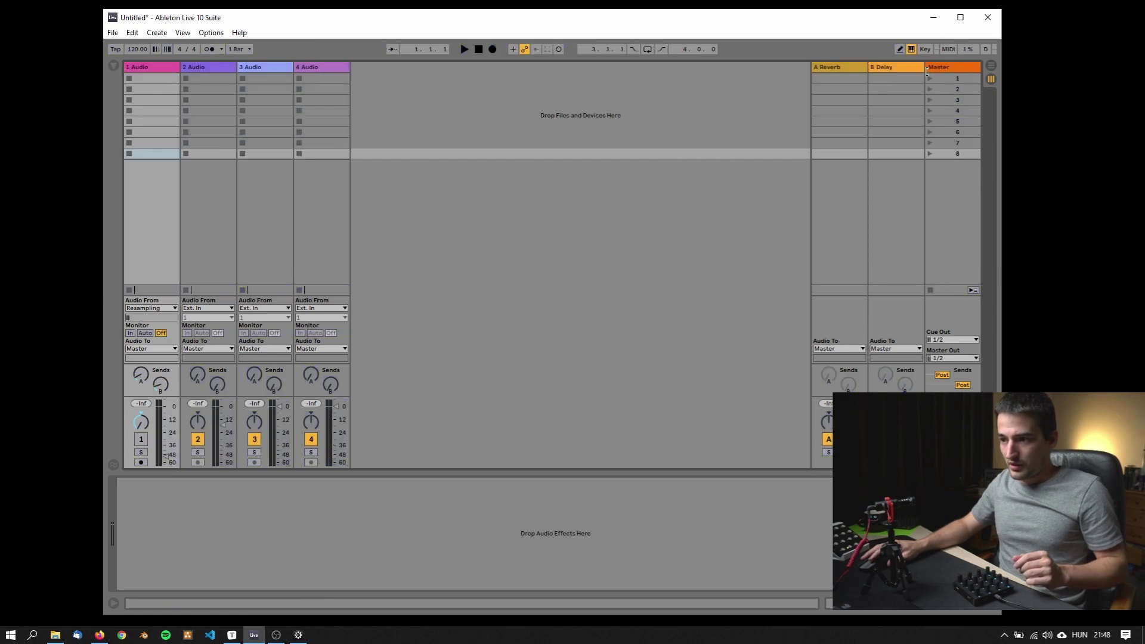
Step: Map track 1's activator, solo and arm buttons to channel 2 CC 44, CC 40 and CC 36 using the controller's buttons
{"action": "left_click", "coordinate": [142, 453]}
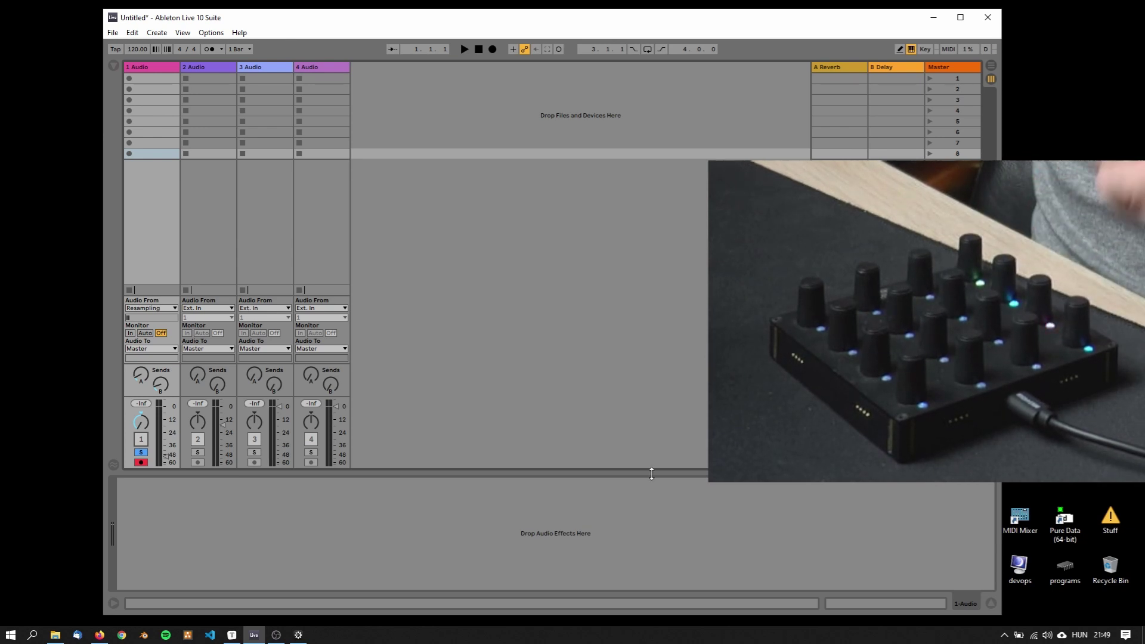
{"action": "left_click", "coordinate": [947, 50]}
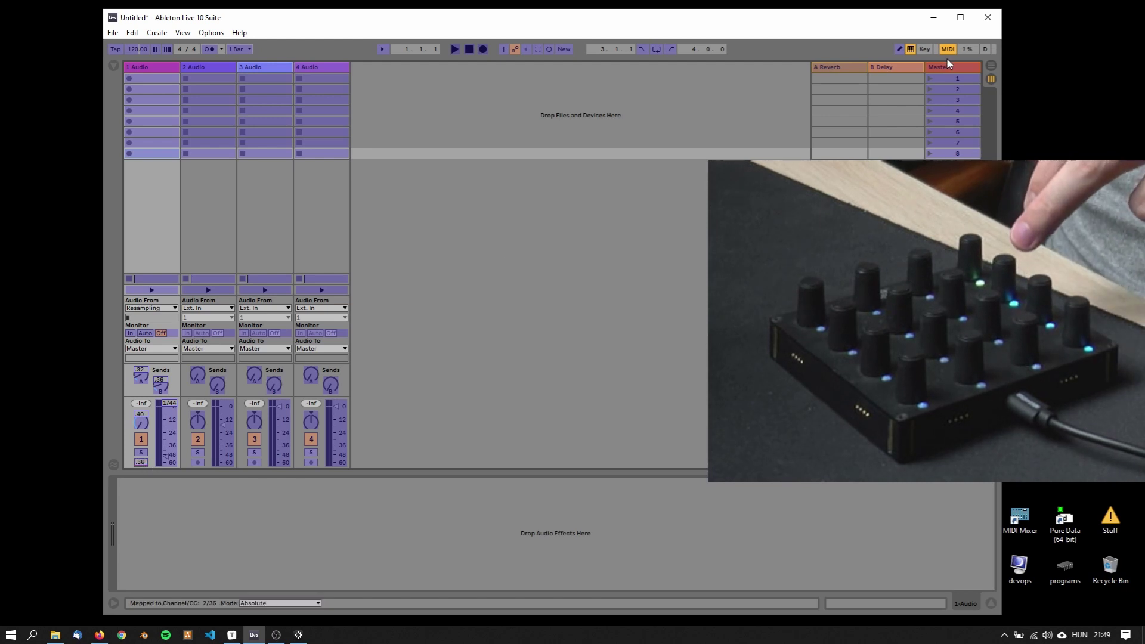
{"action": "left_click", "coordinate": [141, 438]}
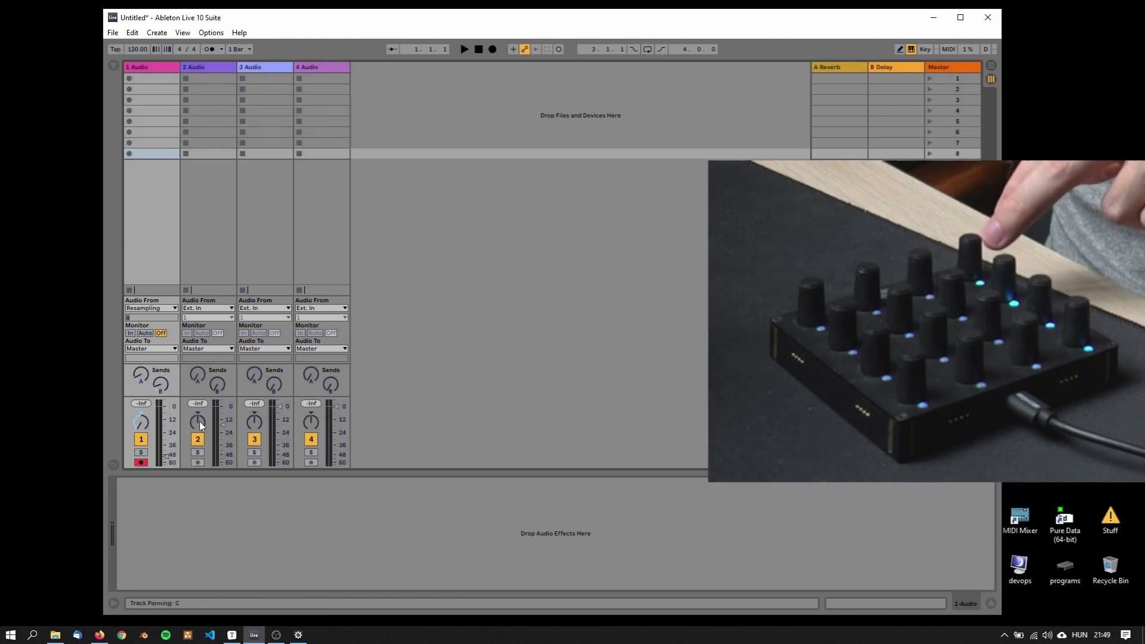
{"action": "left_click", "coordinate": [141, 452]}
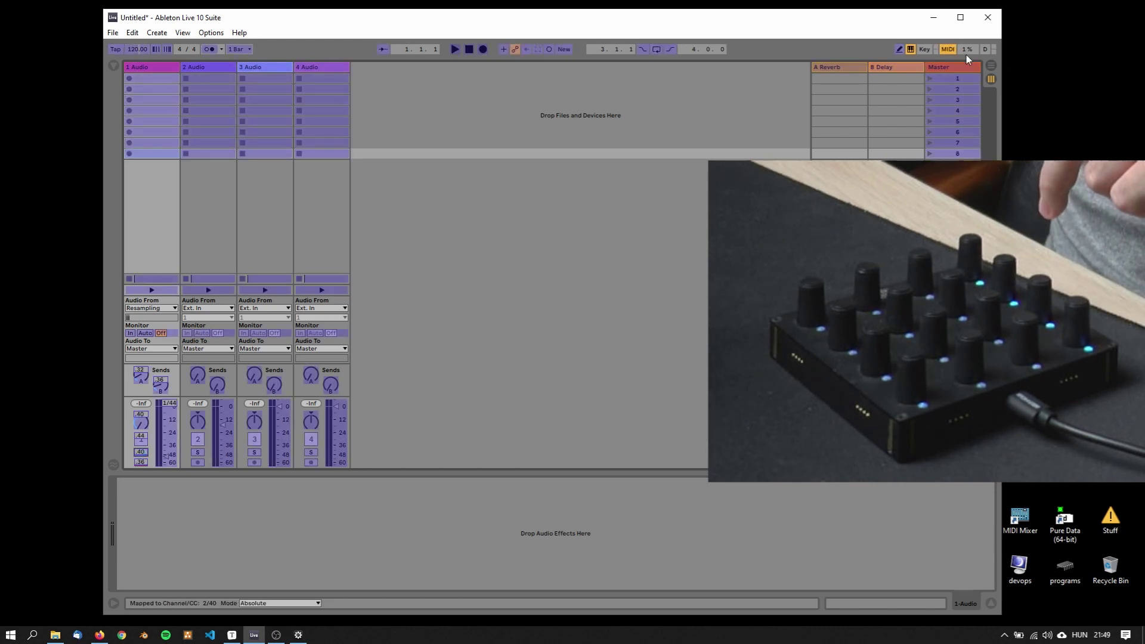
{"action": "left_click", "coordinate": [947, 49]}
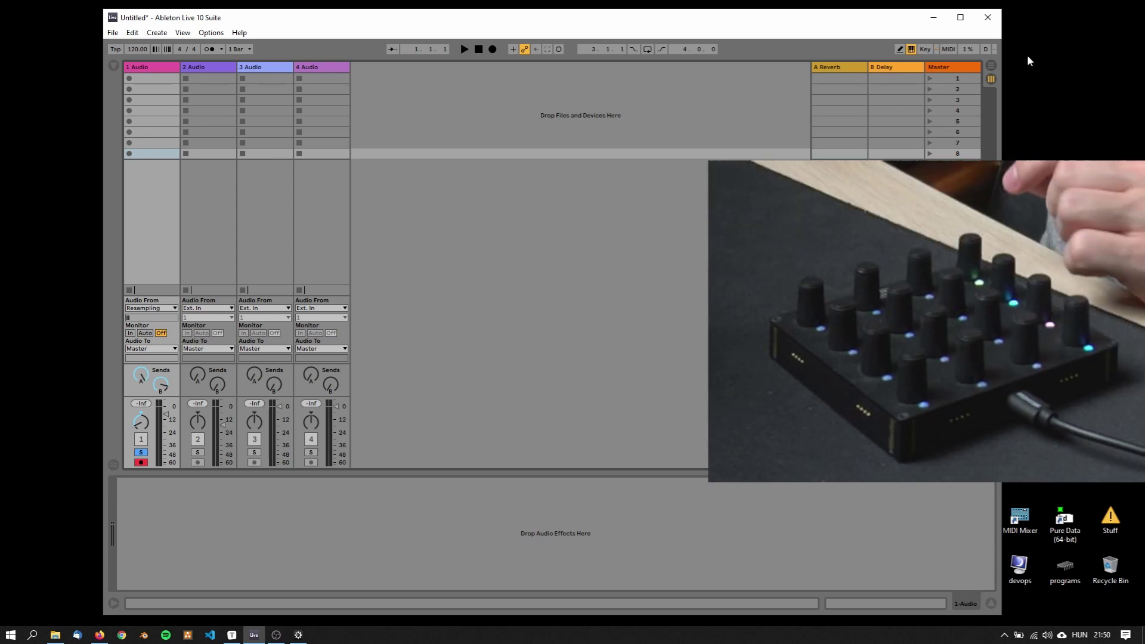
Step: Display the MIDI Mappings list and examine the channel and CC assignments of track 1's controls
{"action": "left_click", "coordinate": [955, 50]}
{"action": "left_click", "coordinate": [114, 65]}
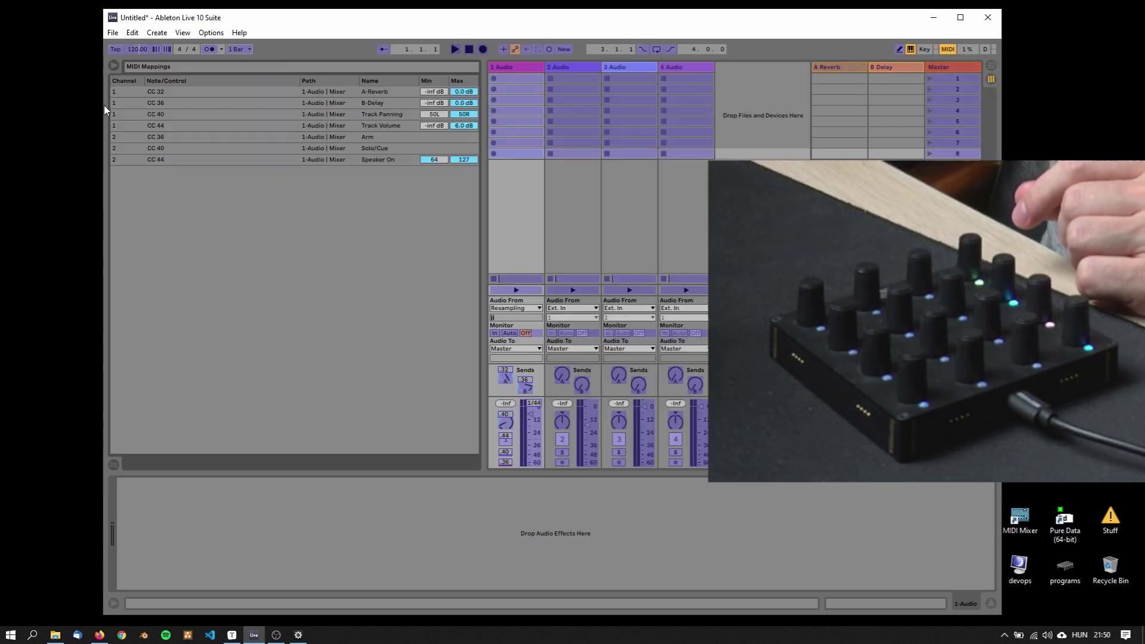
{"action": "left_click_drag", "start_coordinate": [129, 137], "coordinate": [124, 161]}
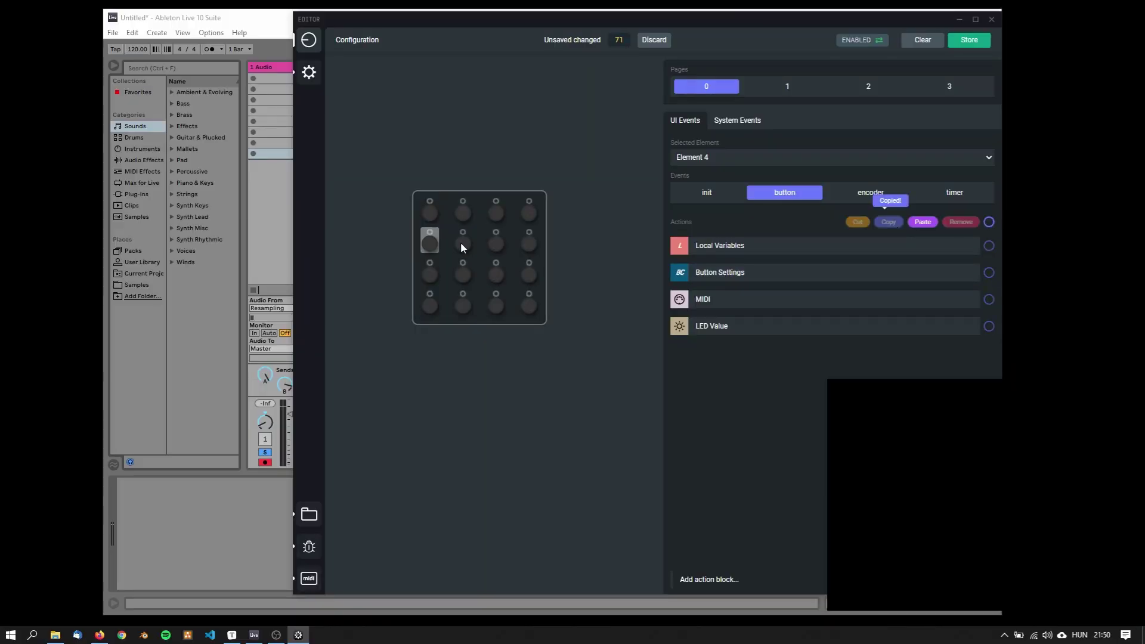
Step: In Grid Editor, replace the button actions of Elements 5 and 6 with those copied from Element 4
{"action": "left_click", "coordinate": [960, 222]}
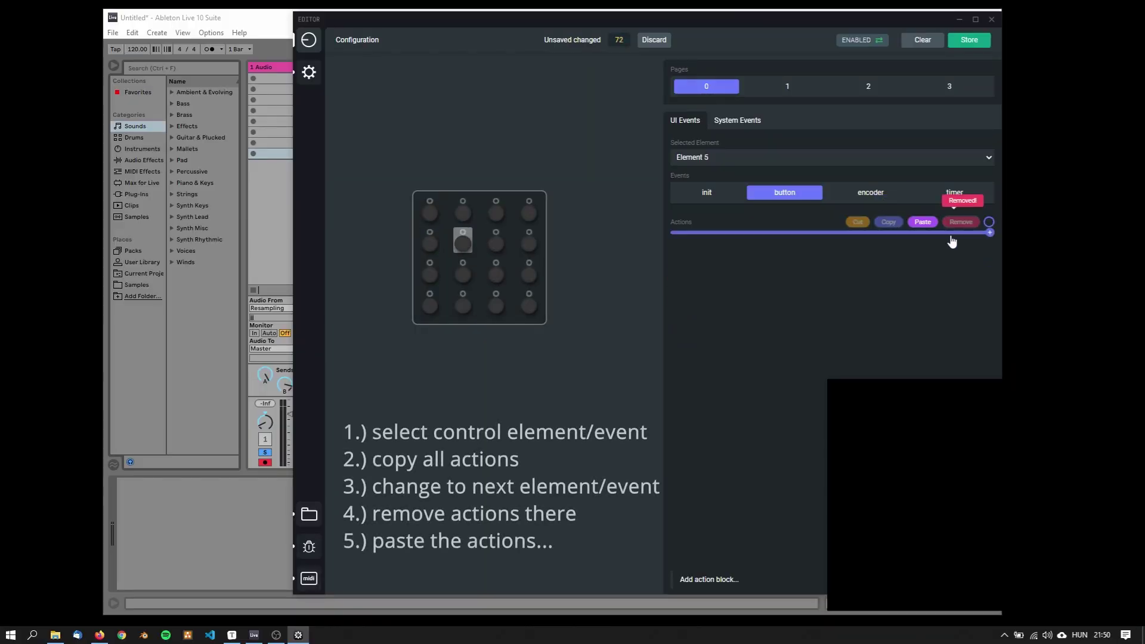
{"action": "left_click", "coordinate": [923, 222]}
{"action": "left_click", "coordinate": [588, 174]}
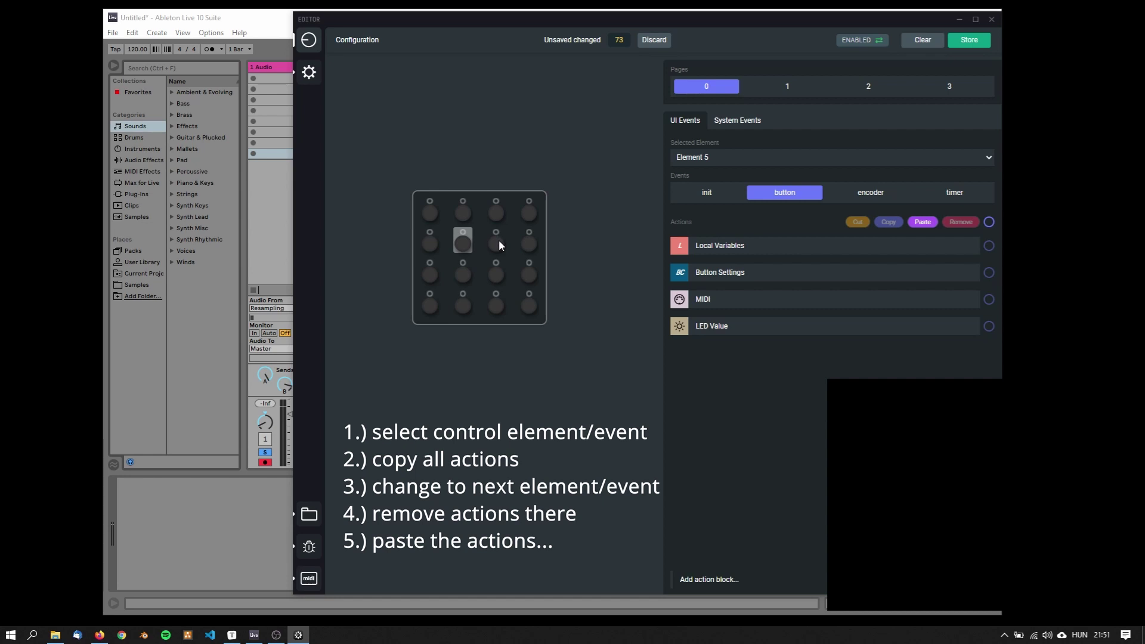
{"action": "left_click", "coordinate": [498, 240]}
{"action": "left_click", "coordinate": [989, 222]}
{"action": "left_click", "coordinate": [960, 222]}
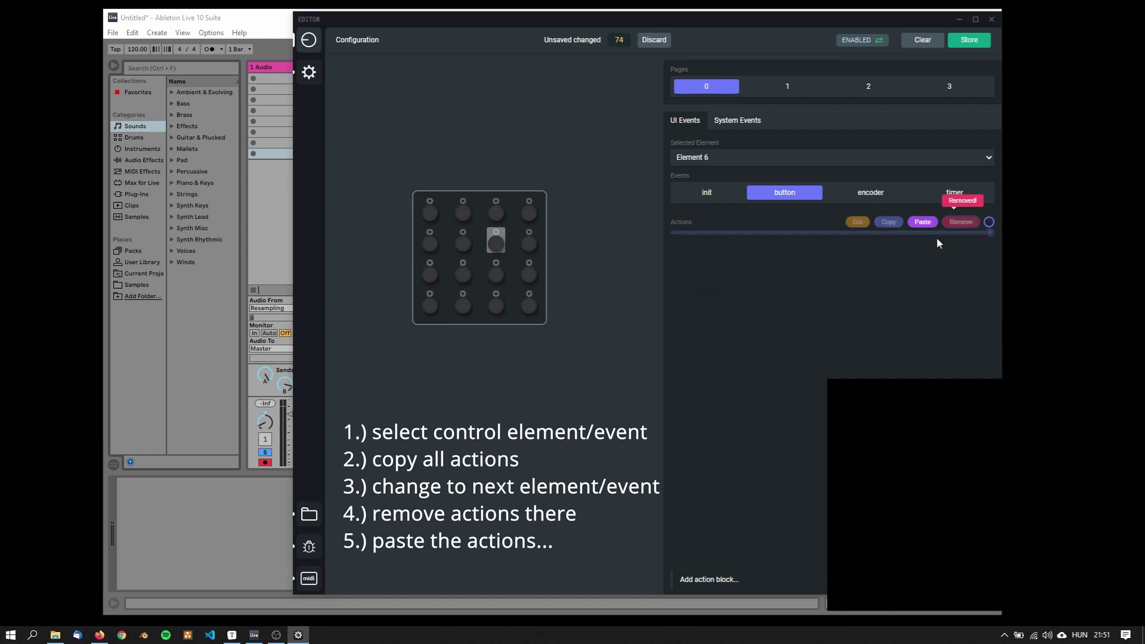
{"action": "left_click", "coordinate": [812, 234]}
{"action": "left_click", "coordinate": [559, 175]}
Step: Replace all of Element 7's button actions with those copied from Element 4
{"action": "left_click", "coordinate": [529, 239]}
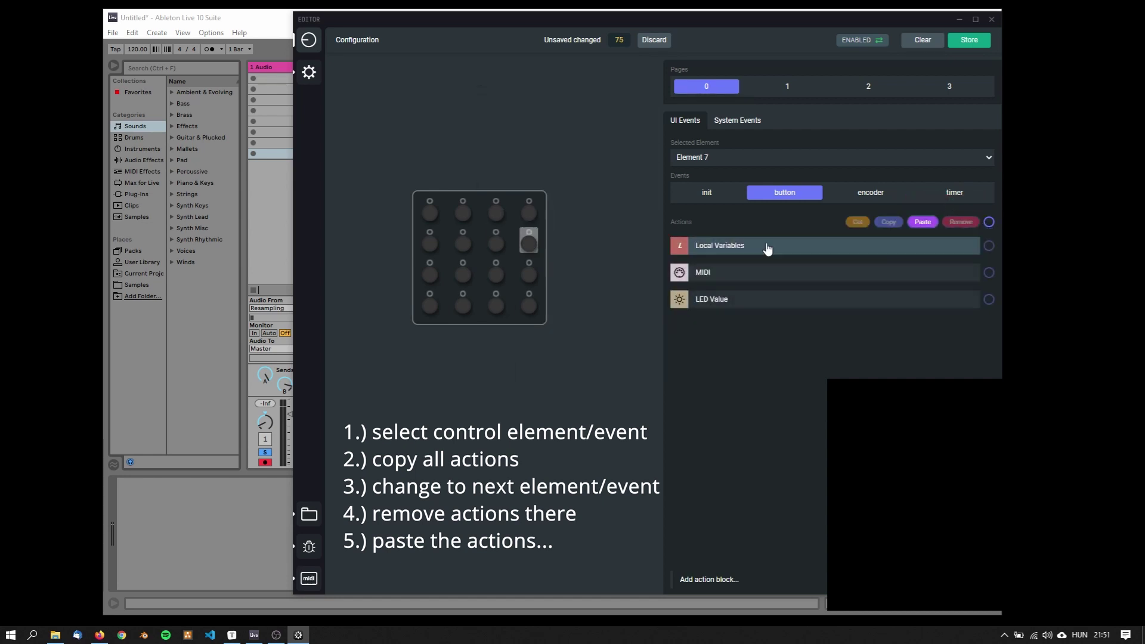
{"action": "left_click", "coordinate": [988, 221]}
{"action": "left_click", "coordinate": [961, 221]}
{"action": "left_click", "coordinate": [922, 222]}
{"action": "left_click", "coordinate": [588, 173]}
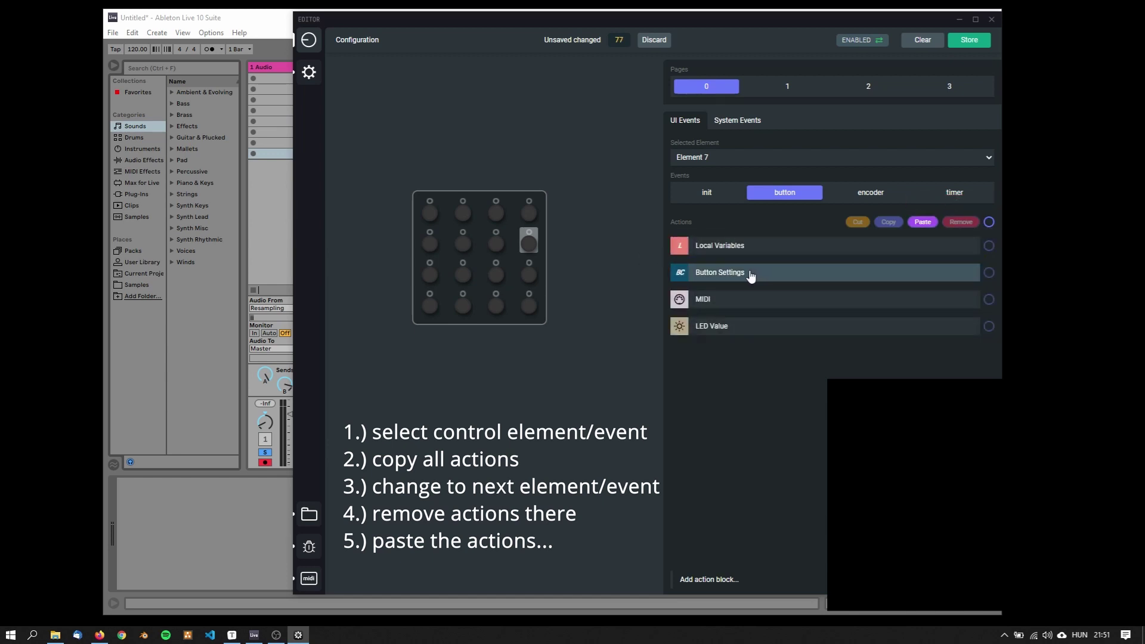
Step: Copy all of Element 4's init actions and replace Element 5's init actions with them
{"action": "left_click", "coordinate": [431, 241]}
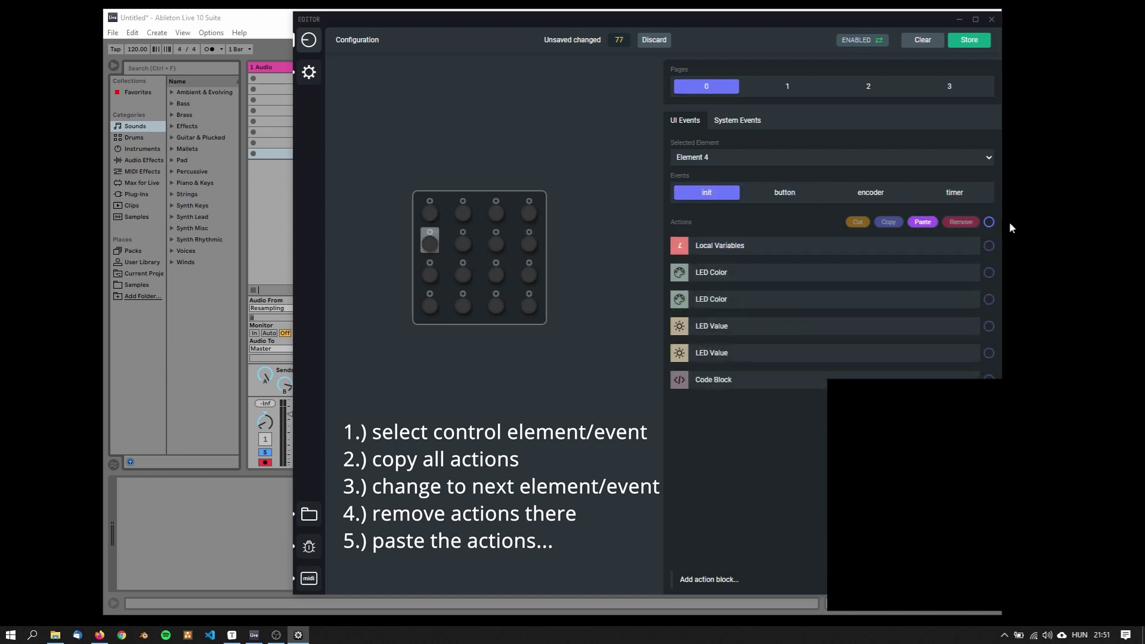
{"action": "left_click", "coordinate": [989, 222]}
{"action": "left_click", "coordinate": [888, 221]}
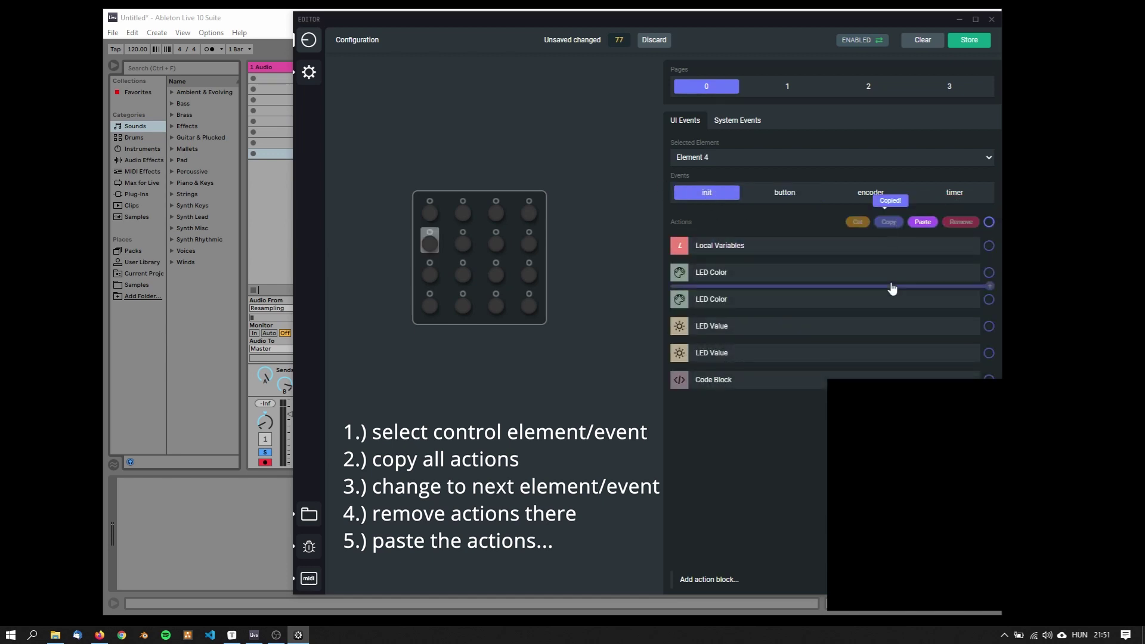
{"action": "left_click", "coordinate": [462, 241]}
{"action": "left_click", "coordinate": [989, 222]}
{"action": "left_click", "coordinate": [961, 222]}
{"action": "left_click", "coordinate": [922, 221]}
Step: Replace all of Element 6's init actions with the ones copied from Element 4
{"action": "left_click", "coordinate": [496, 242]}
{"action": "left_click", "coordinate": [989, 222]}
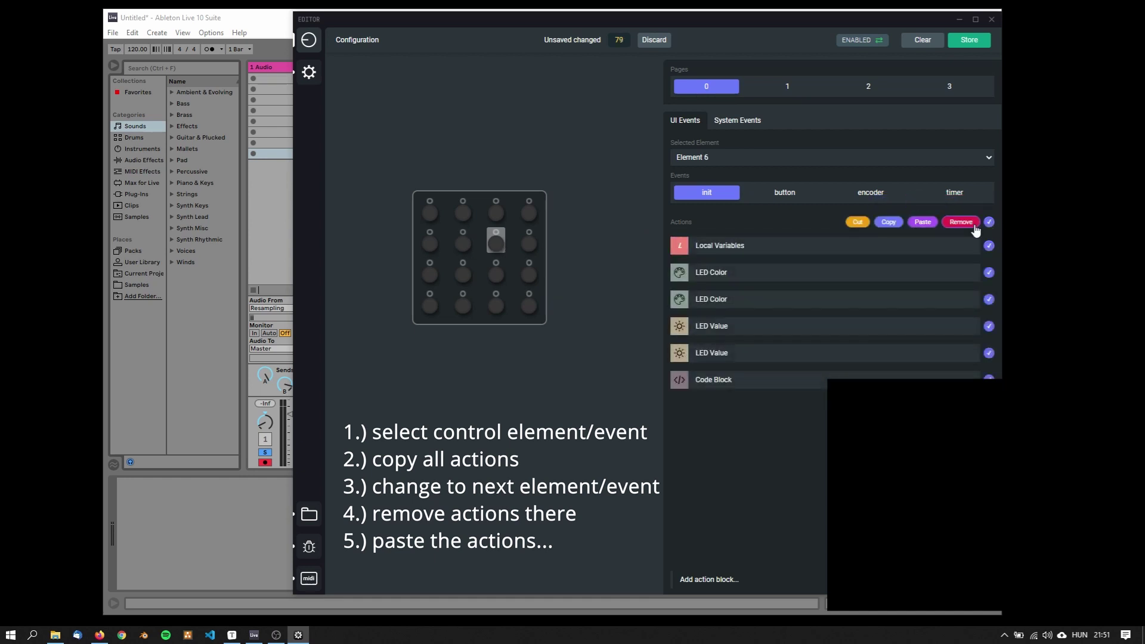
{"action": "left_click", "coordinate": [960, 222]}
{"action": "left_click", "coordinate": [922, 222]}
Step: Remove every init action of Element 7 and paste the copied Element 4 init actions in their place
{"action": "left_click", "coordinate": [529, 243]}
{"action": "left_click", "coordinate": [989, 222]}
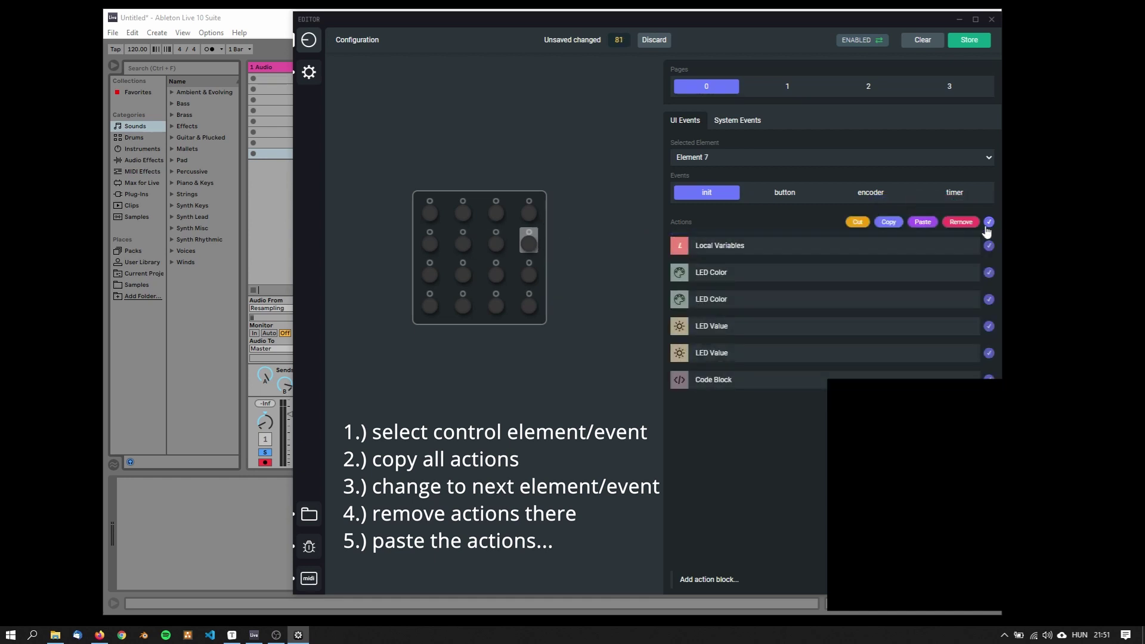
{"action": "left_click", "coordinate": [987, 232]}
{"action": "left_click", "coordinate": [961, 222]}
{"action": "left_click", "coordinate": [922, 222]}
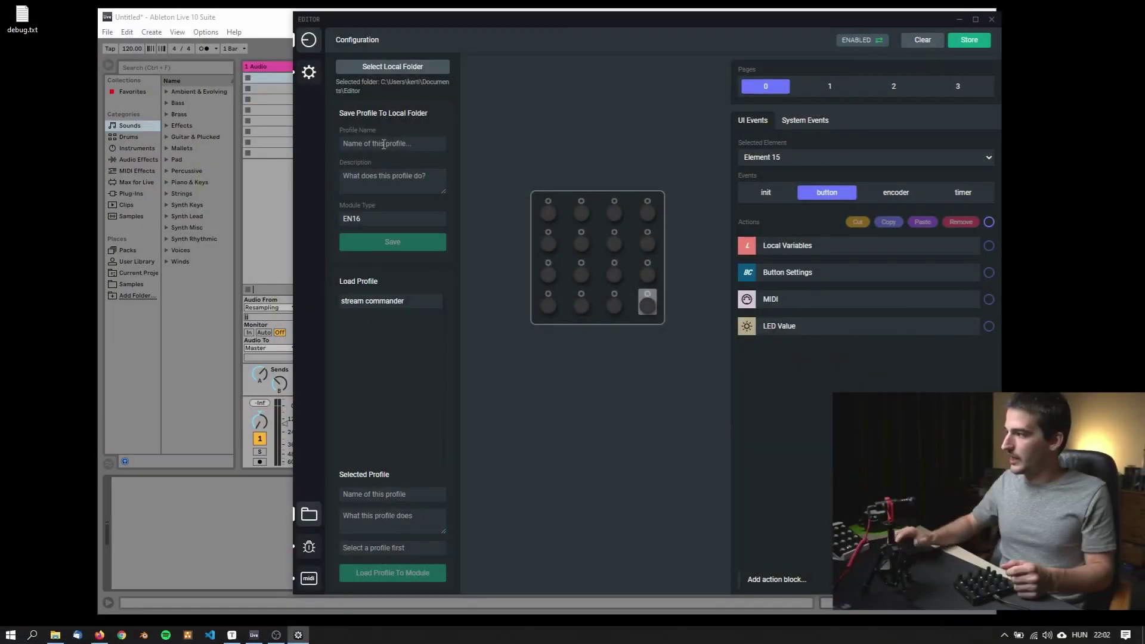
Step: Save the EN16 configuration to the local folder as a profile named "en16 ableton ch control" with the description "basics"
{"action": "left_click_drag", "start_coordinate": [406, 27], "coordinate": [215, 36]}
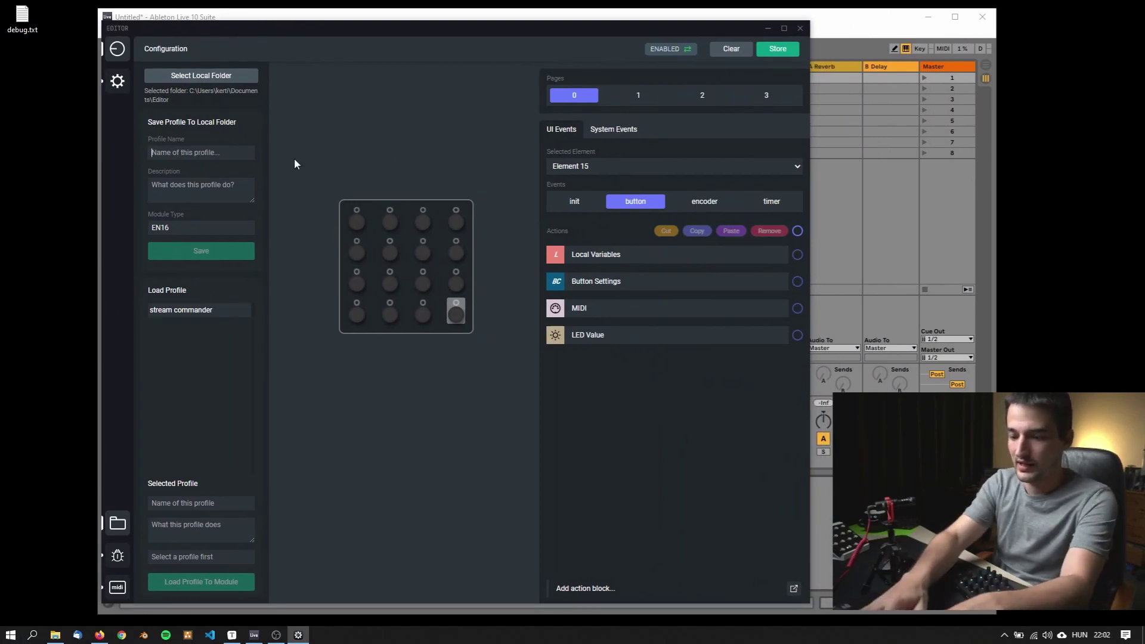
{"action": "type", "text": "en16"}
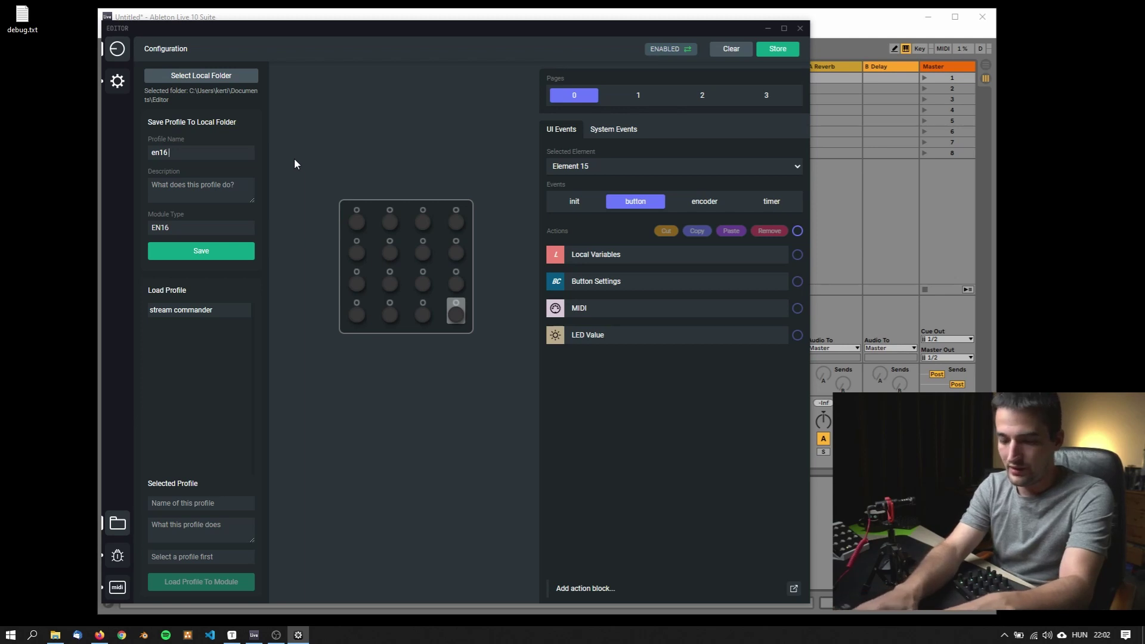
{"action": "type", "text": " ableton "}
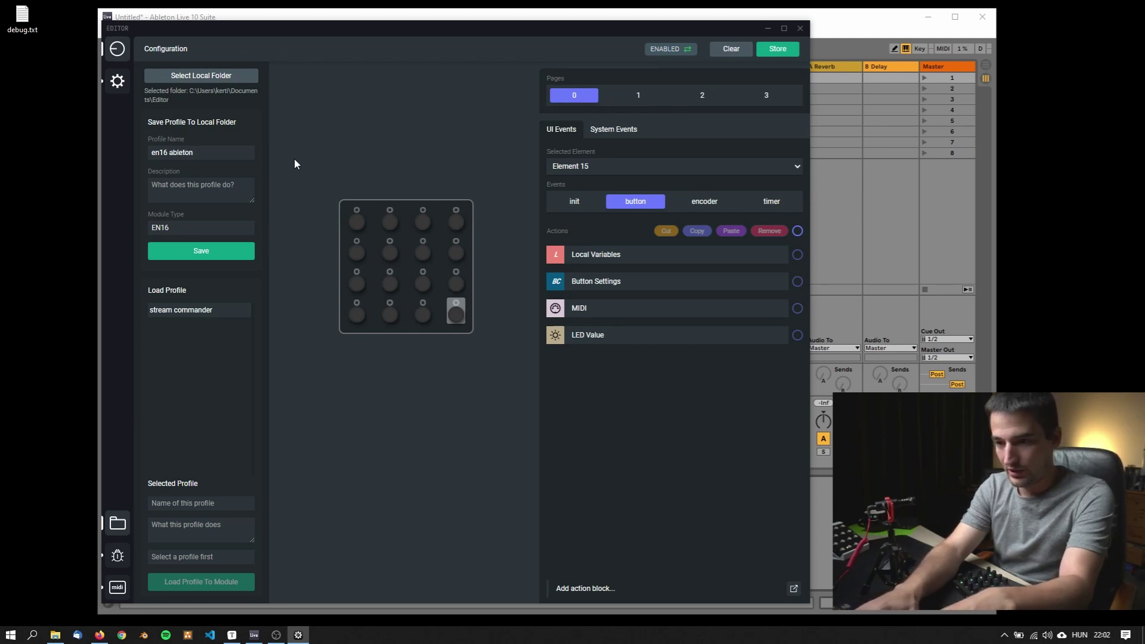
{"action": "type", "text": "chann"}
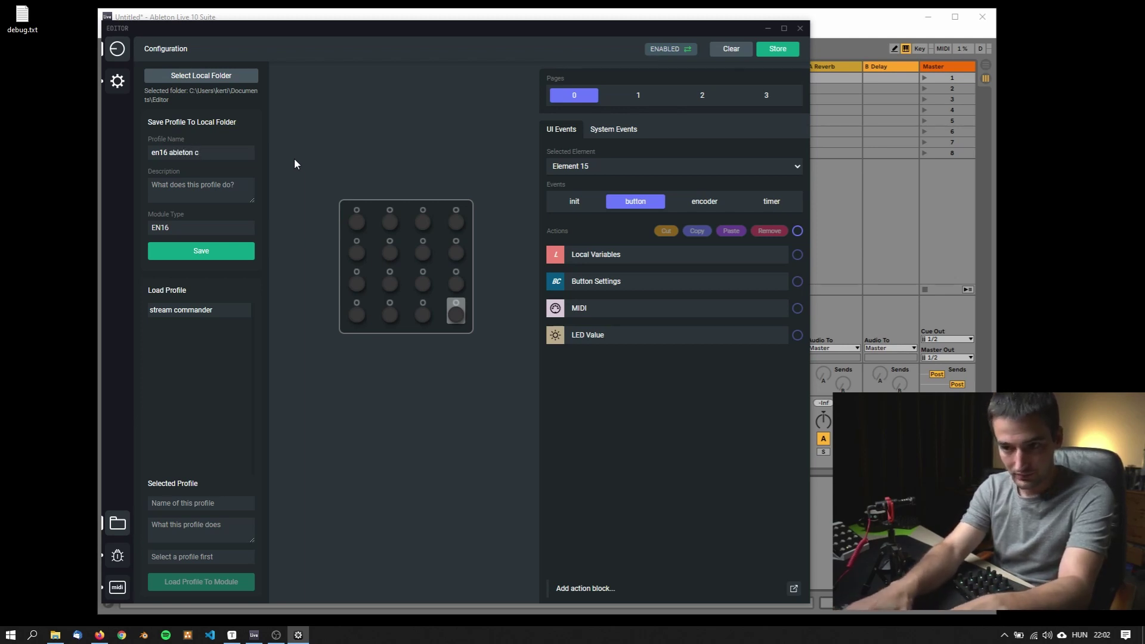
{"action": "key", "text": "BackSpace"}
{"action": "key", "text": "BackSpace"}
{"action": "key", "text": "BackSpace"}
{"action": "type", "text": "control"}
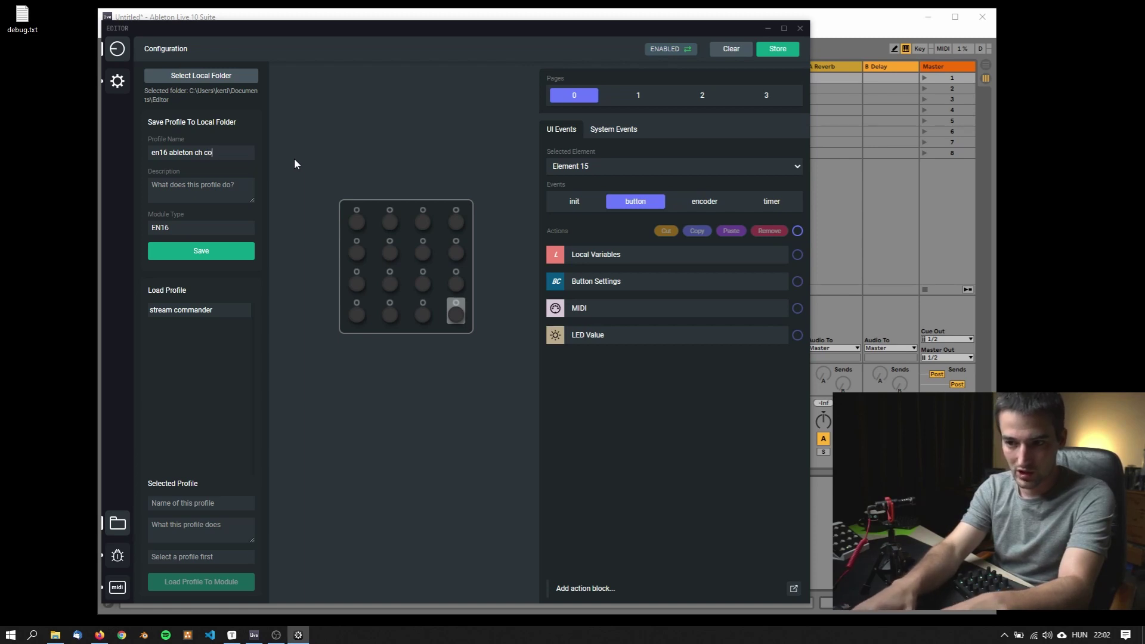
{"action": "key", "text": "Tab"}
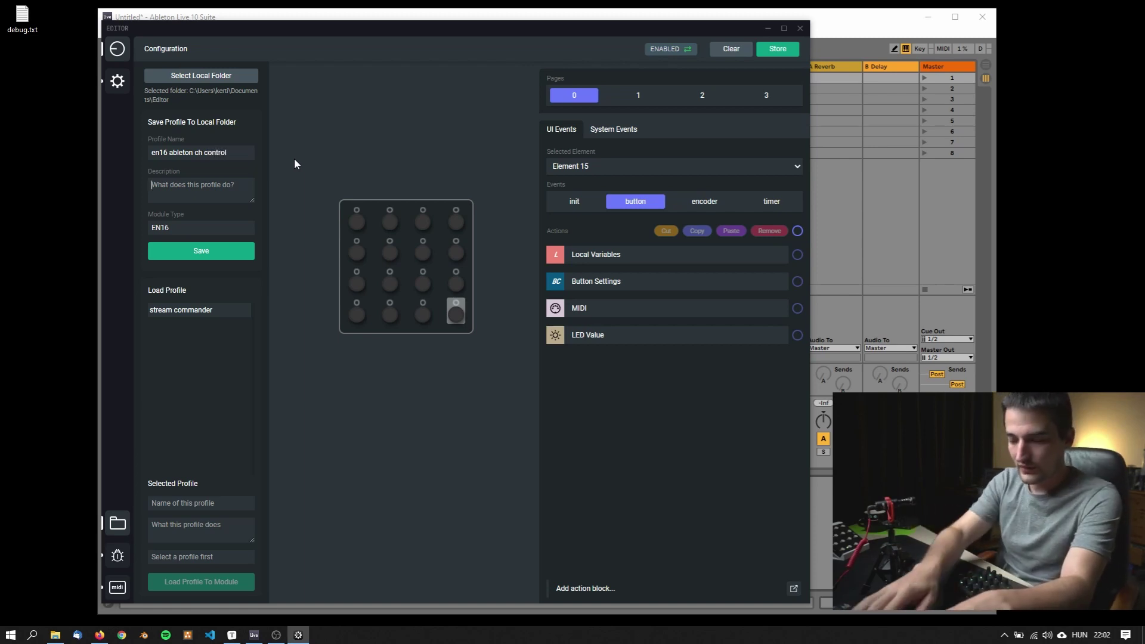
{"action": "type", "text": "basics"}
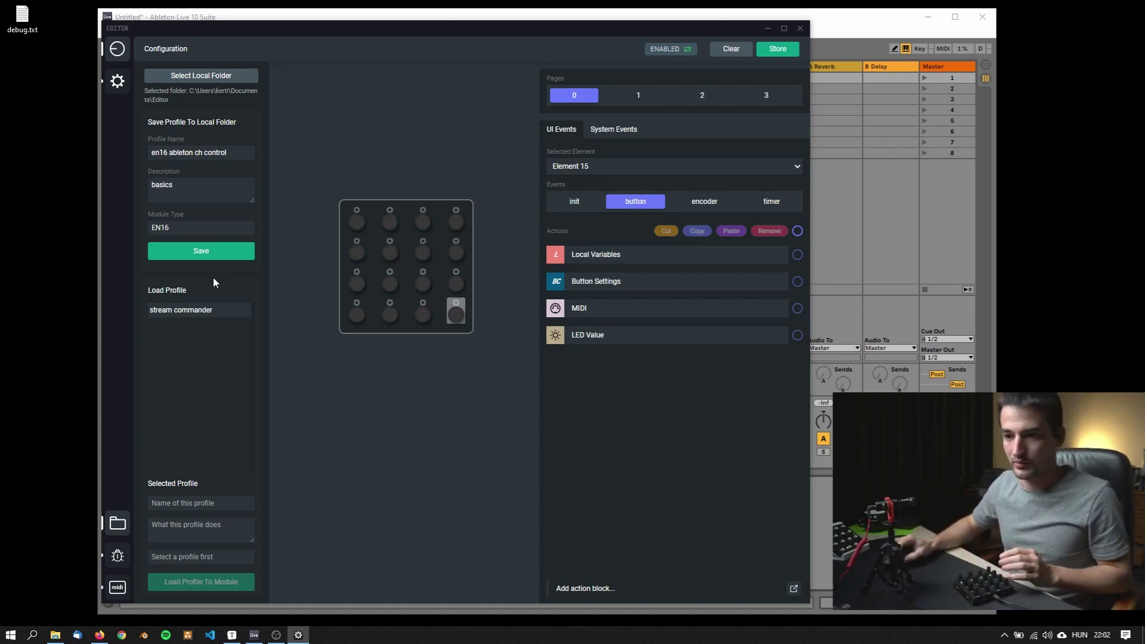
{"action": "left_click", "coordinate": [217, 251]}
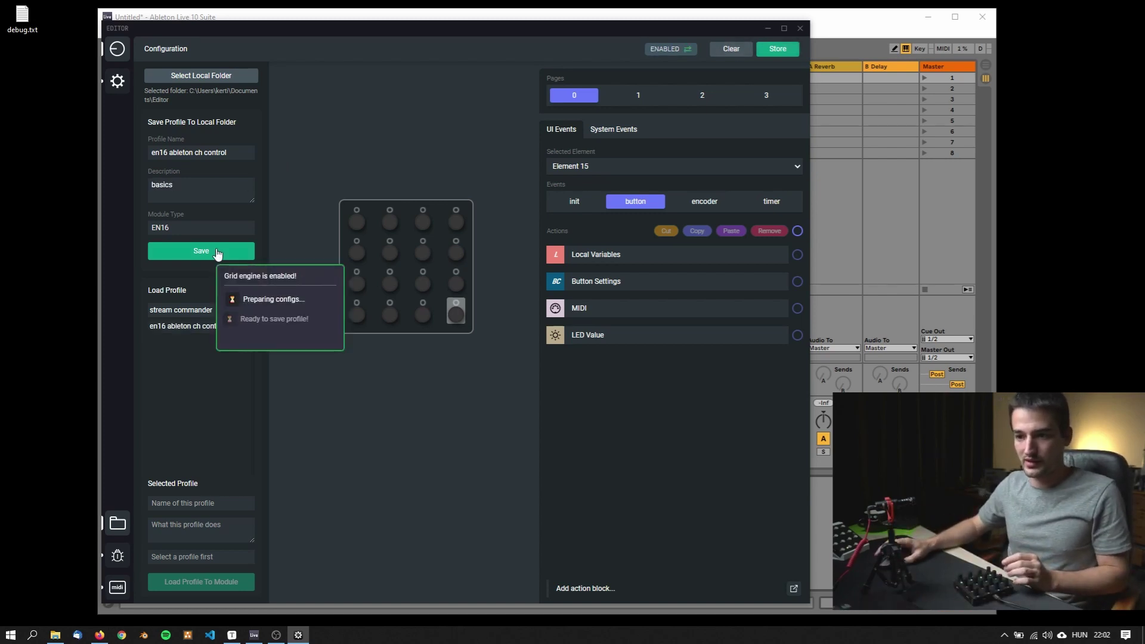
Step: Select the saved "en16 ableton ch control" profile and look up the local profile folder without choosing a different one
{"action": "left_click", "coordinate": [200, 330]}
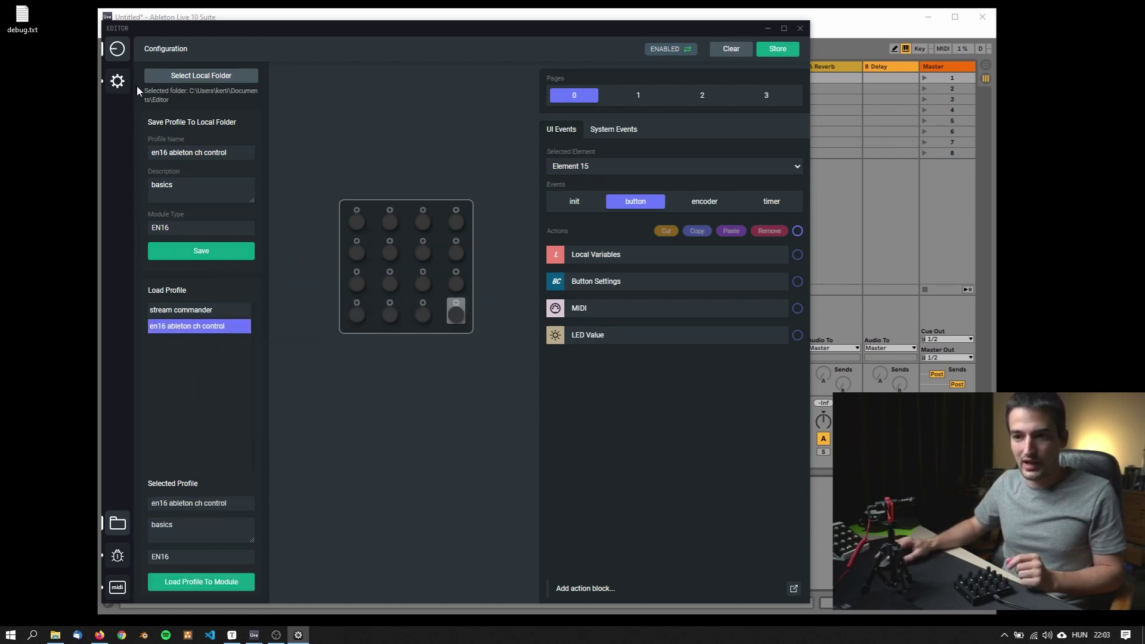
{"action": "left_click", "coordinate": [190, 84]}
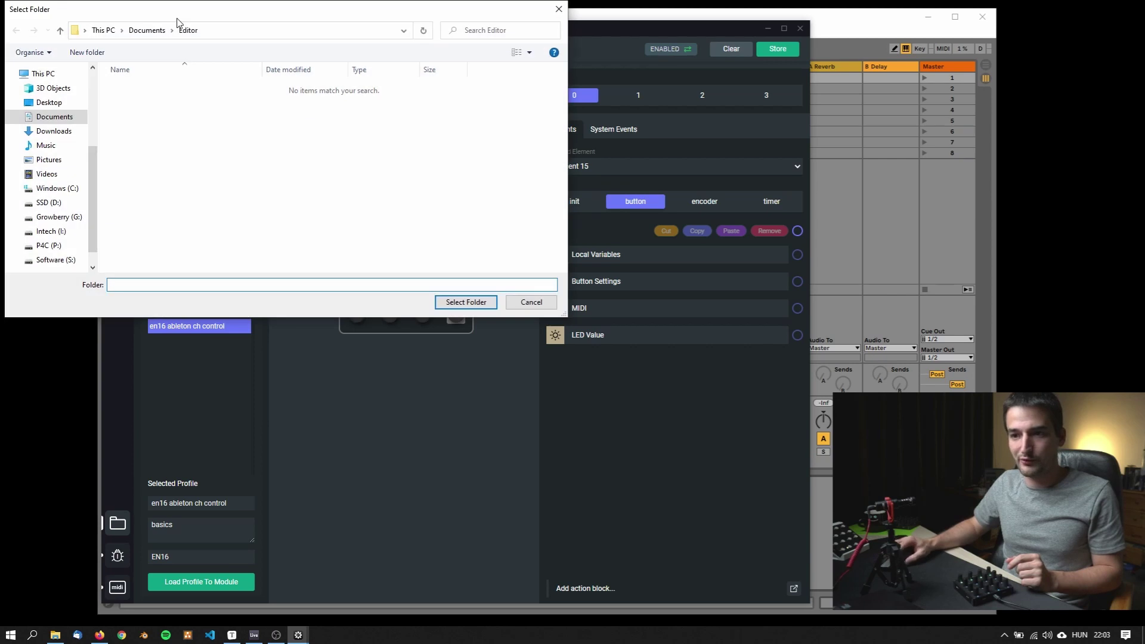
{"action": "left_click", "coordinate": [685, 80]}
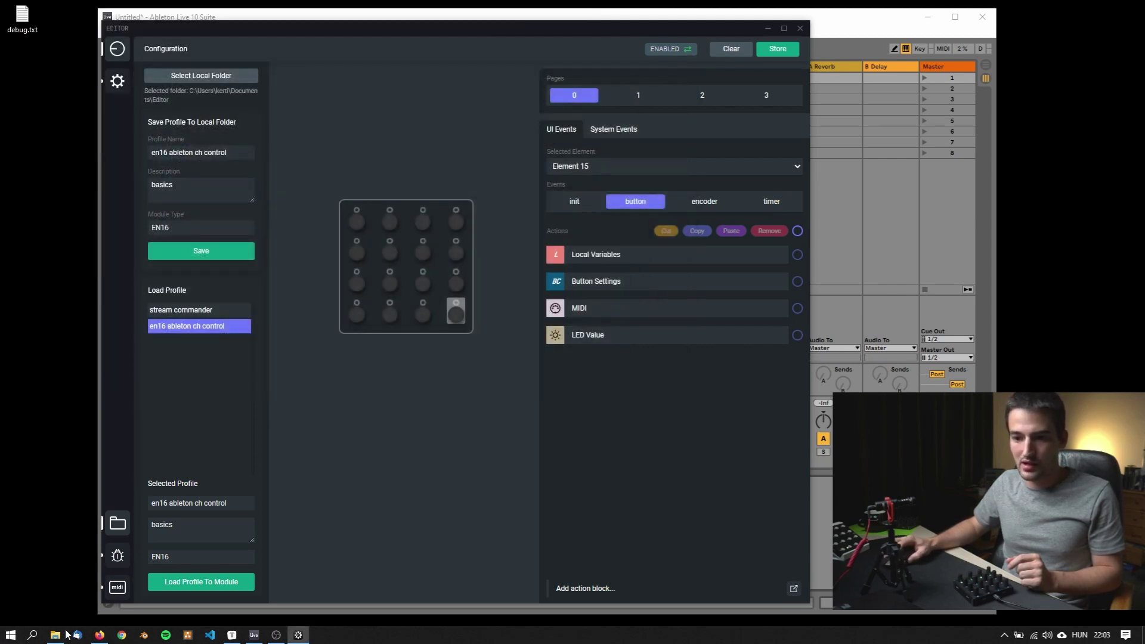